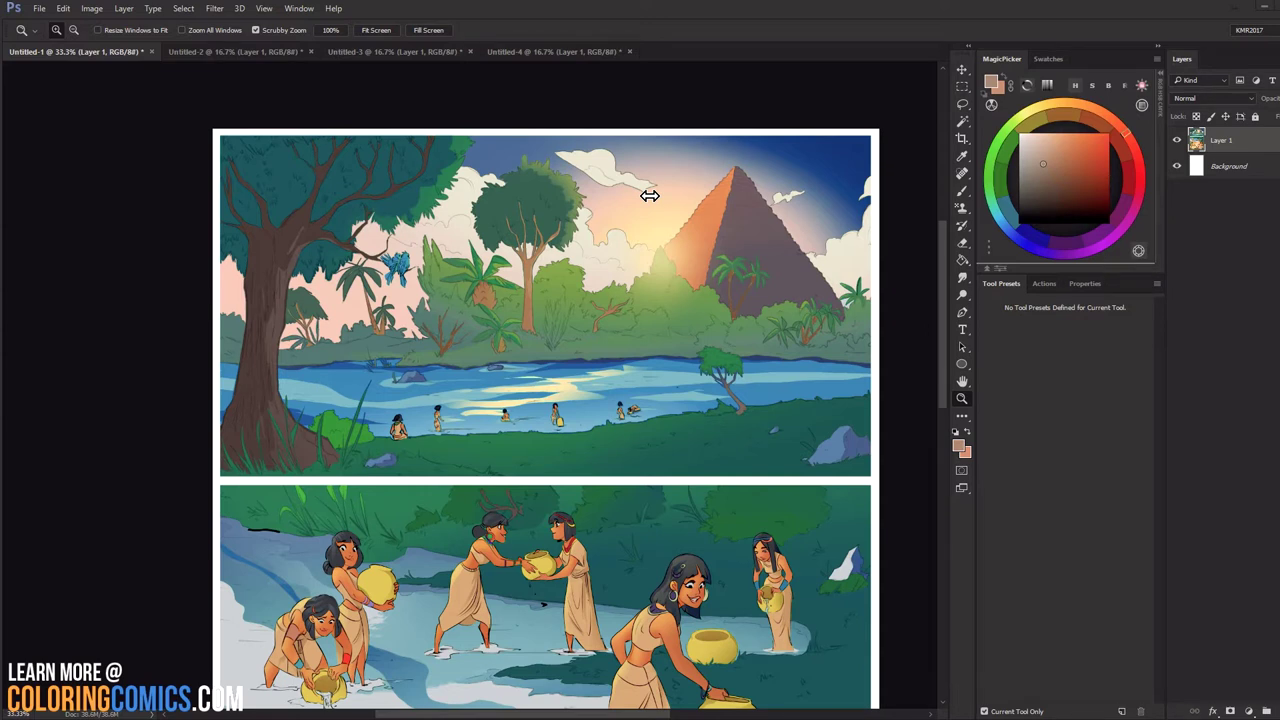
# Sample and compare the brown of the foreground tree trunk with the purple-grey of the pyramid's shaded side.
pyautogui.click(604, 250)
pyautogui.moveTo(655, 255); pyautogui.dragTo(680, 234)
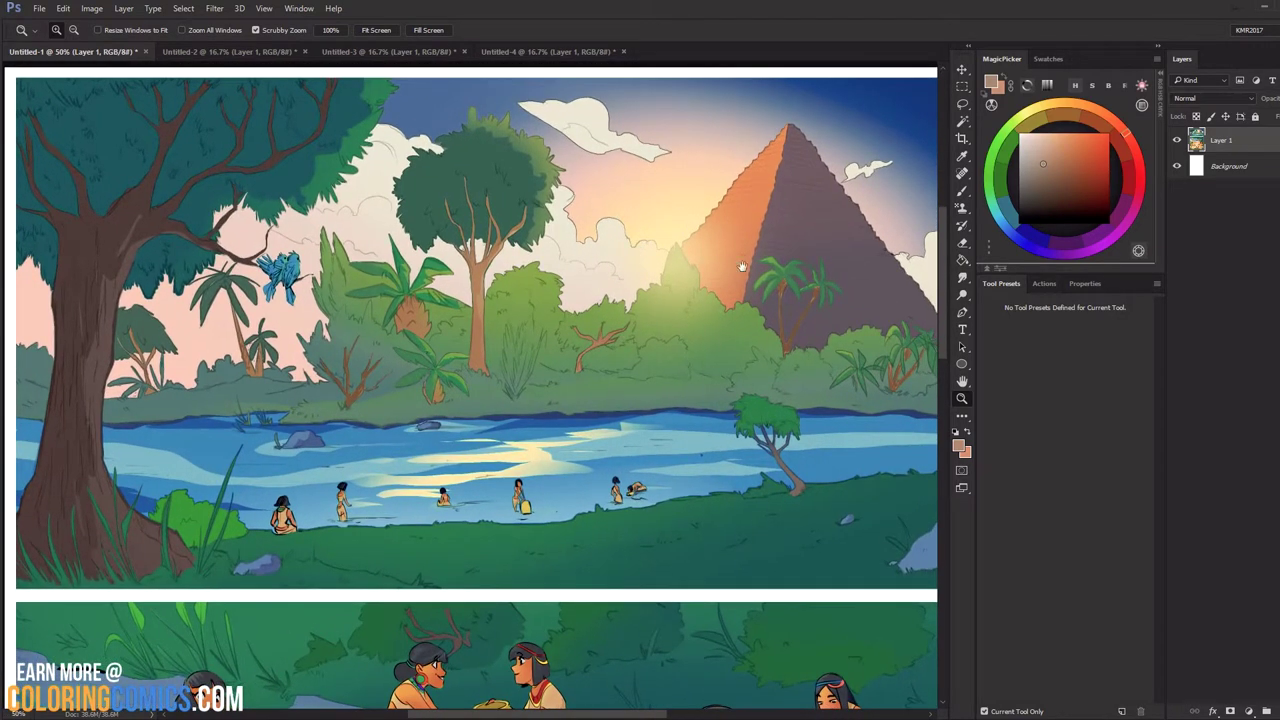
pyautogui.press('b')
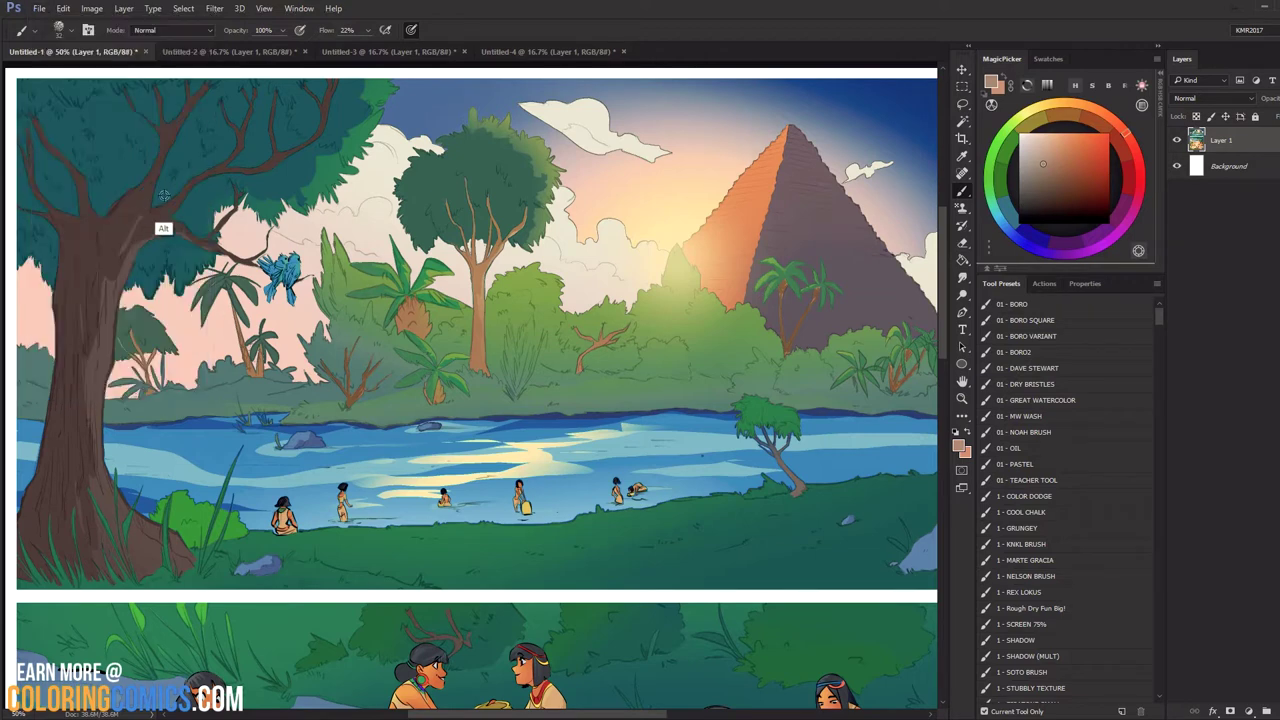
pyautogui.keyDown('alt'); pyautogui.click(132, 215); pyautogui.keyUp('alt')
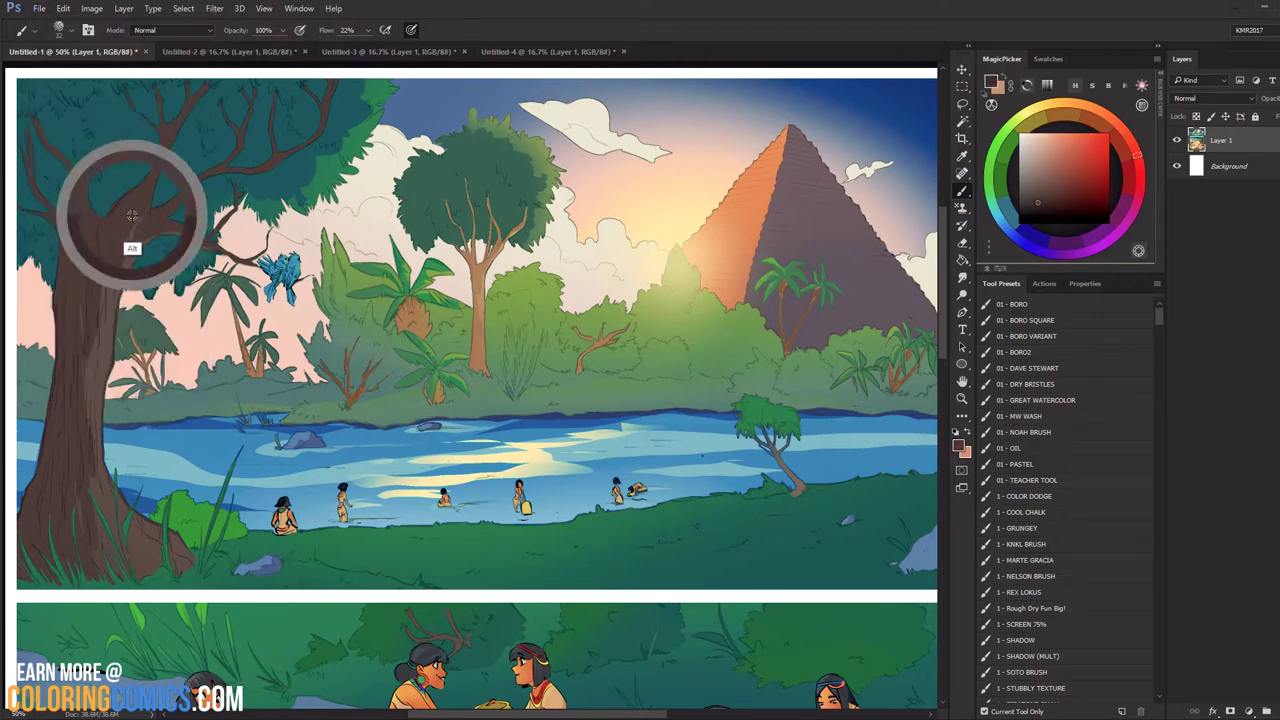
pyautogui.keyDown('alt'); pyautogui.click(847, 215); pyautogui.keyUp('alt')
pyautogui.keyDown('alt'); pyautogui.click(842, 228); pyautogui.keyUp('alt')
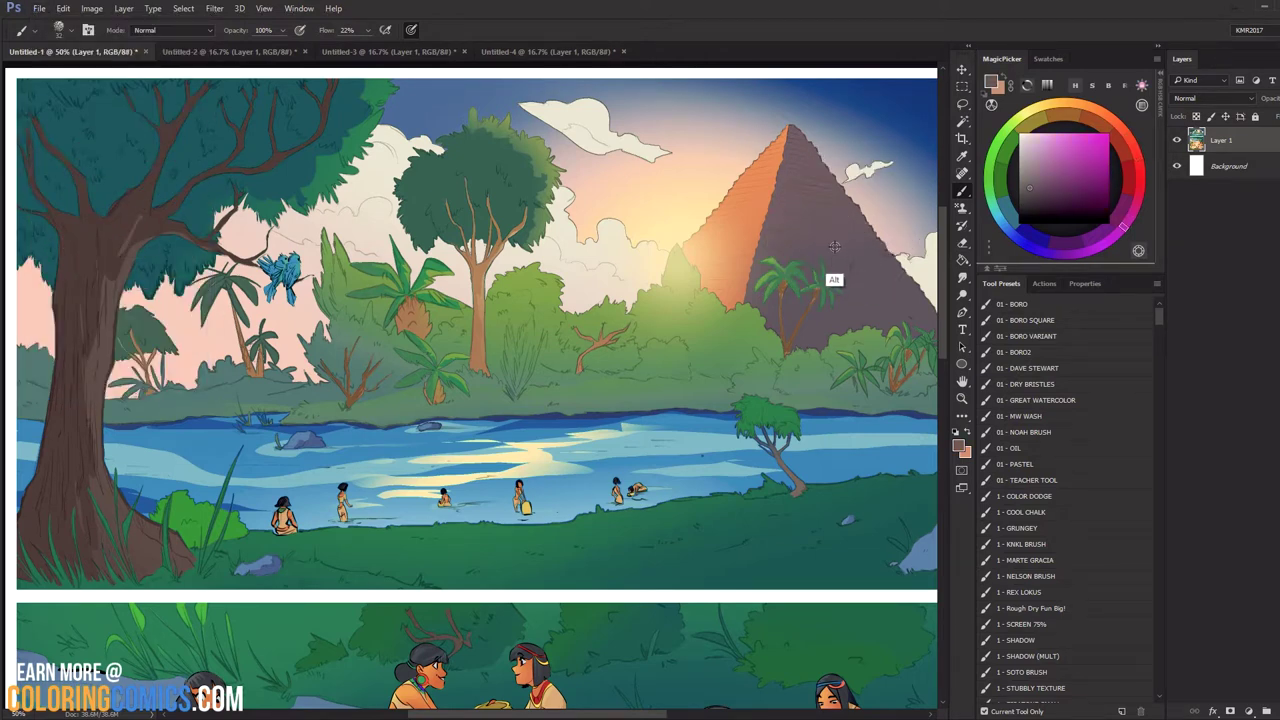
pyautogui.keyDown('alt'); pyautogui.click(836, 266); pyautogui.keyUp('alt')
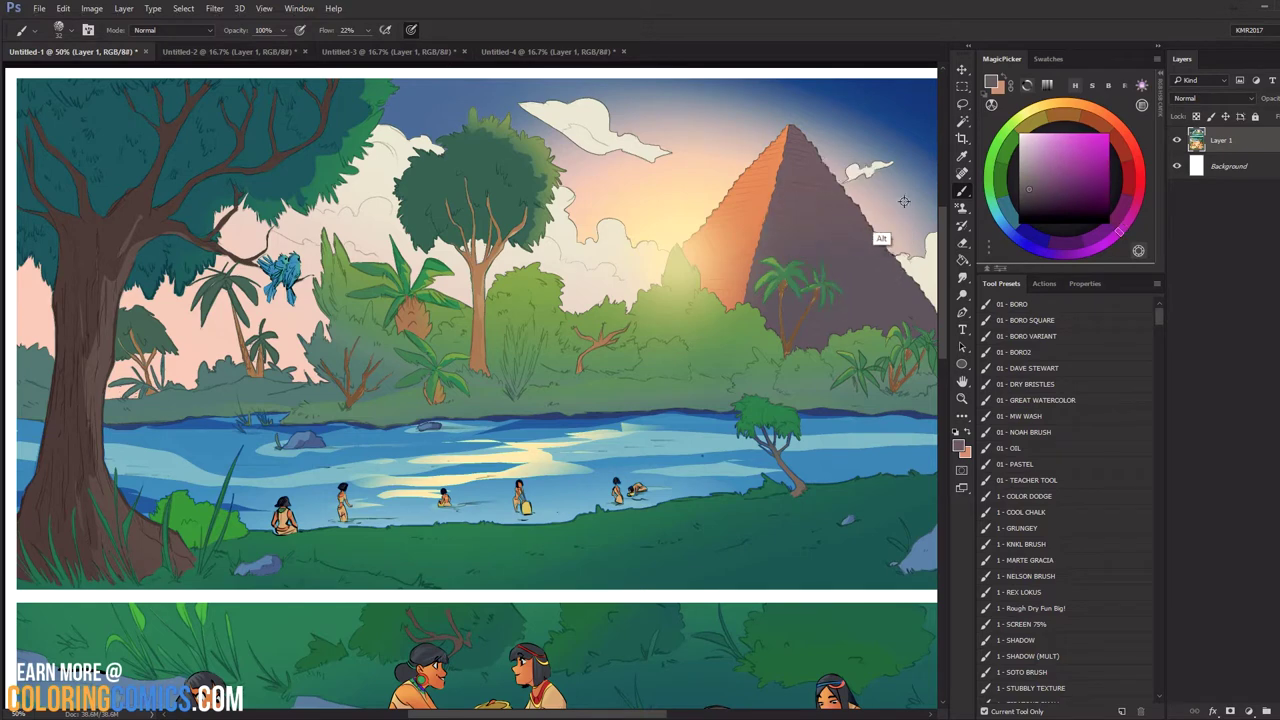
pyautogui.keyDown('alt'); pyautogui.click(117, 237); pyautogui.keyUp('alt')
pyautogui.keyDown('alt'); pyautogui.click(843, 240); pyautogui.keyUp('alt')
pyautogui.moveTo(648, 374)
pyautogui.mouseDown()
pyautogui.moveTo(600, 385)
pyautogui.moveTo(568, 316)
pyautogui.mouseUp()
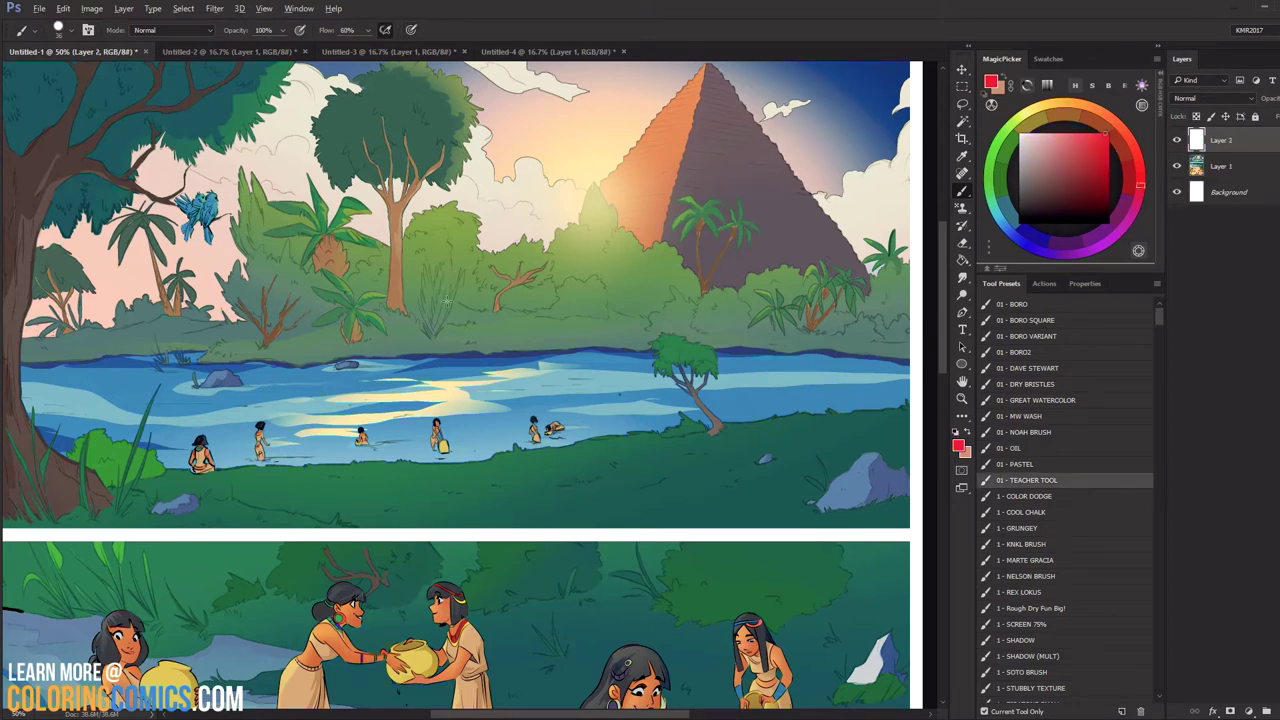
# Draw a red double-headed arrow between two upright bars, spanning from the far-bank bushes to the near riverbank.
pyautogui.moveTo(436, 245); pyautogui.dragTo(438, 344)
pyautogui.moveTo(443, 283); pyautogui.dragTo(566, 421)
pyautogui.moveTo(577, 311); pyautogui.dragTo(584, 487)
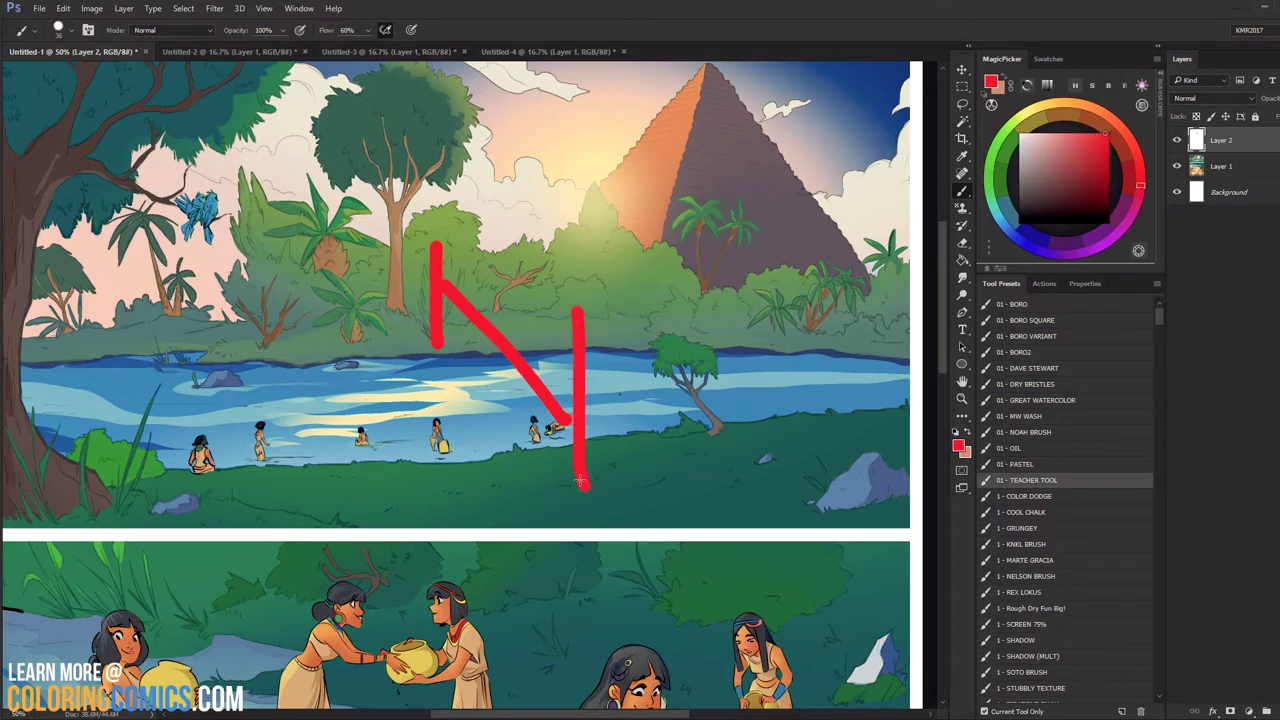
pyautogui.moveTo(486, 274)
pyautogui.mouseDown()
pyautogui.moveTo(437, 270)
pyautogui.moveTo(470, 340)
pyautogui.mouseUp()
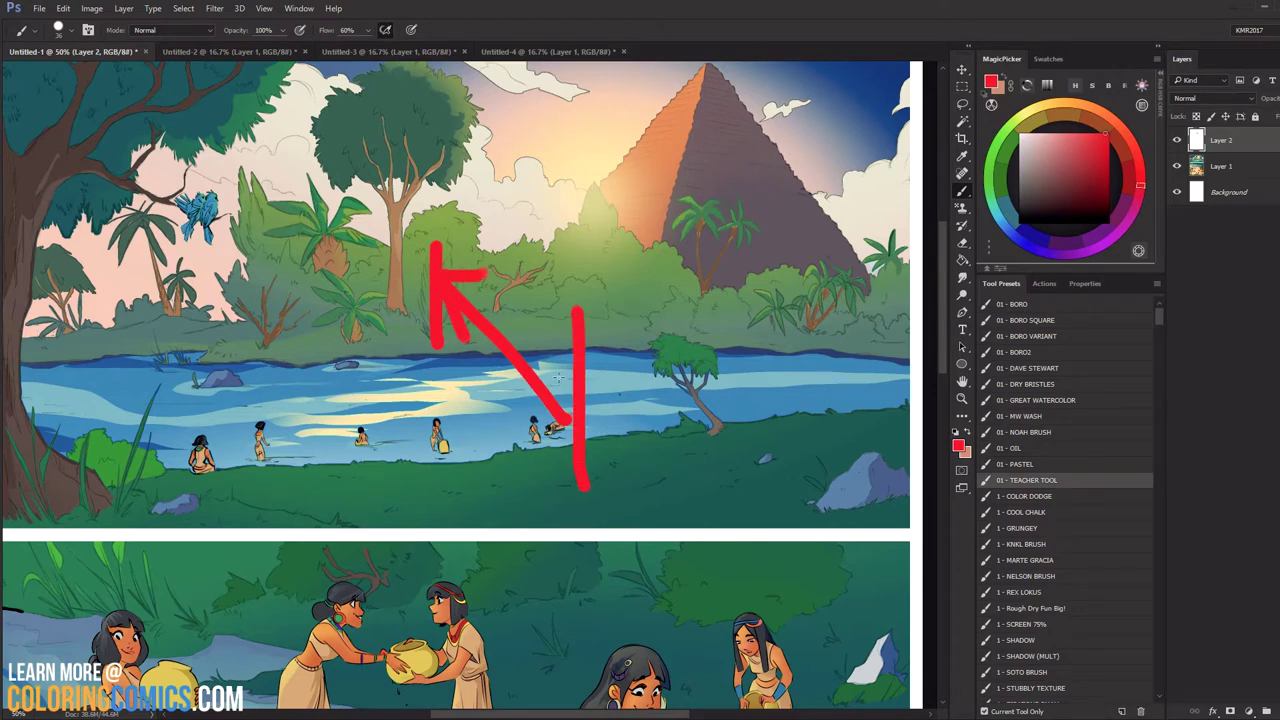
pyautogui.moveTo(556, 372); pyautogui.dragTo(572, 422)
pyautogui.moveTo(566, 424); pyautogui.dragTo(528, 430)
# Undo all red strokes of the arrow drawn between the far bushes and the near riverbank.
pyautogui.press('a')
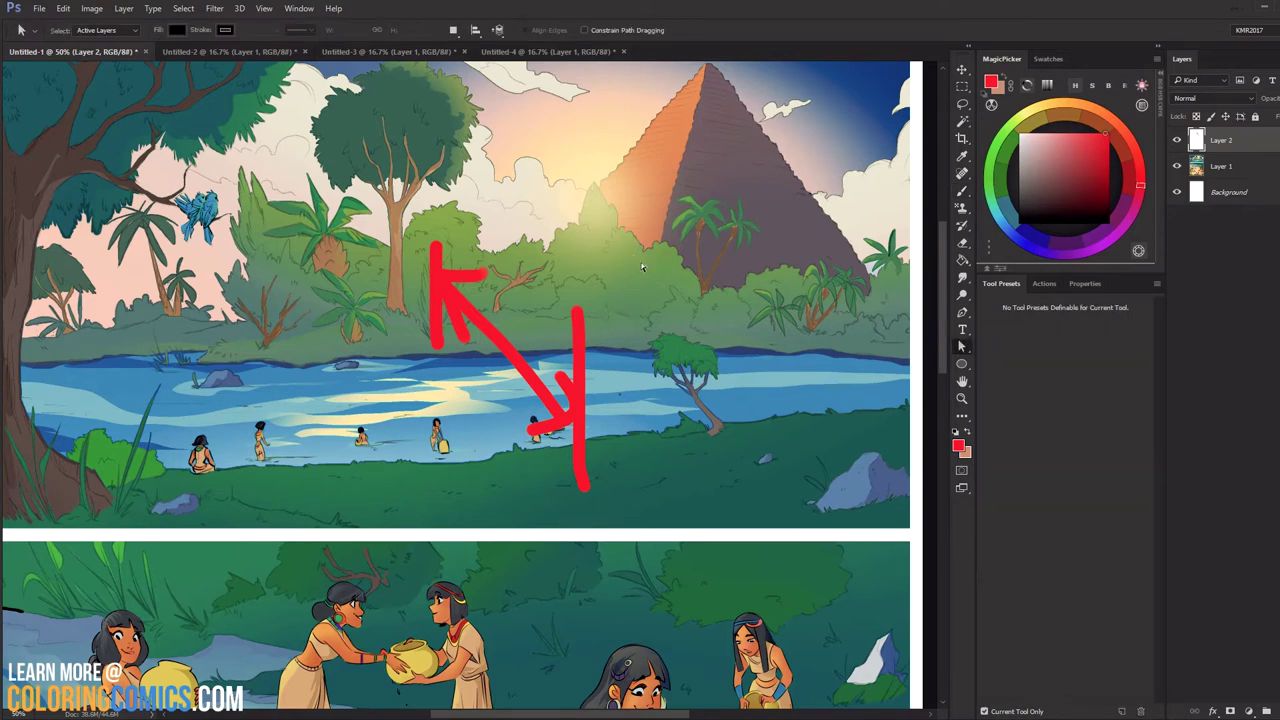
pyautogui.press('ctrl')
pyautogui.hotkey('ctrl', 'alt', 'z')
pyautogui.hotkey('ctrl', 'alt', 'z')
pyautogui.hotkey('ctrl', 'alt', 'z')
pyautogui.hotkey('ctrl', 'alt', 'z')
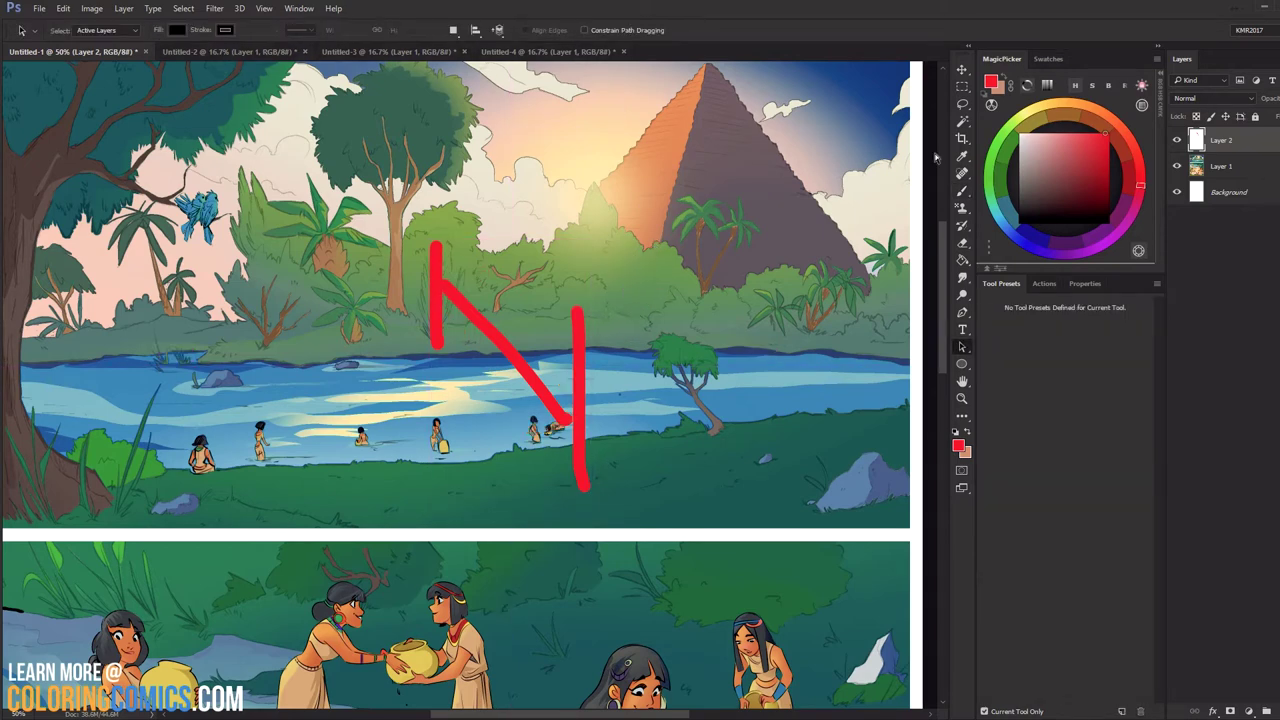
pyautogui.hotkey('ctrl', 'alt', 'z')
pyautogui.hotkey('ctrl', 'alt', 'z')
pyautogui.hotkey('ctrl', 'alt', 'z')
# Draw a long red double-headed arrow from the foreground tree trunk to the pyramid, with an upright bar at each end.
pyautogui.press('b')
pyautogui.moveTo(47, 290); pyautogui.dragTo(58, 460)
pyautogui.moveTo(58, 412); pyautogui.dragTo(740, 202)
pyautogui.moveTo(712, 144); pyautogui.dragTo(726, 298)
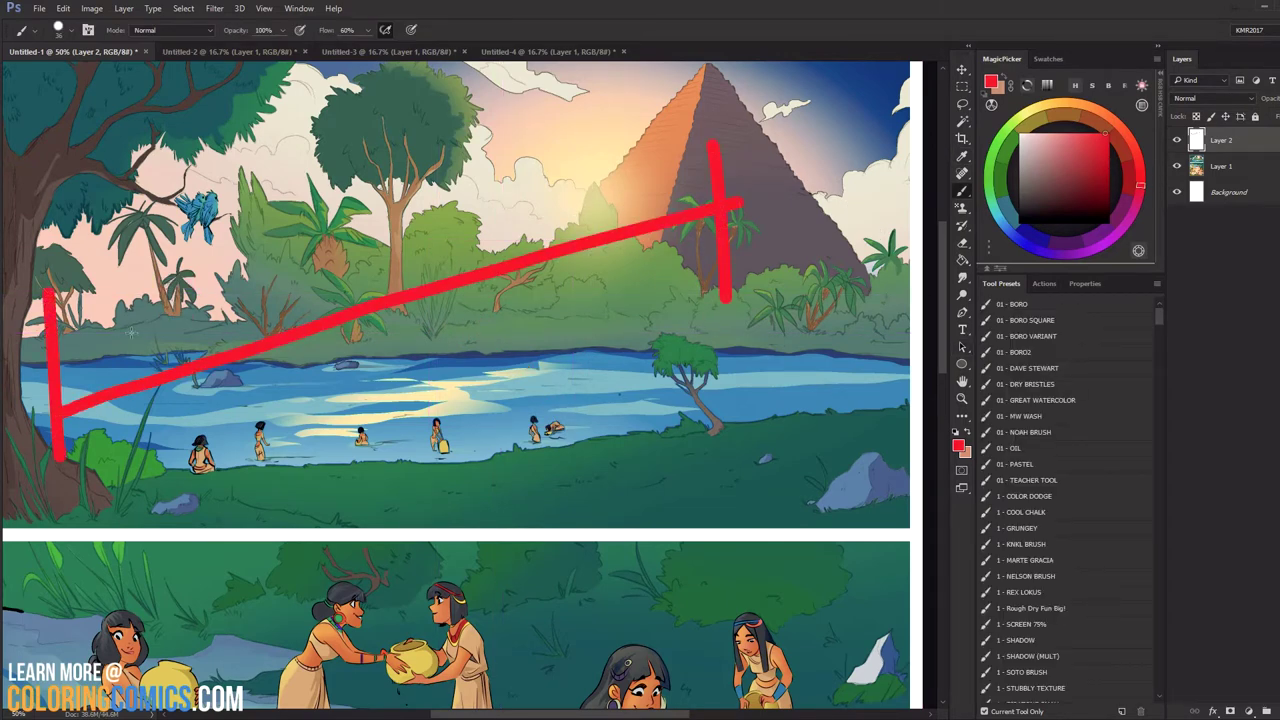
pyautogui.moveTo(120, 323); pyautogui.dragTo(146, 452)
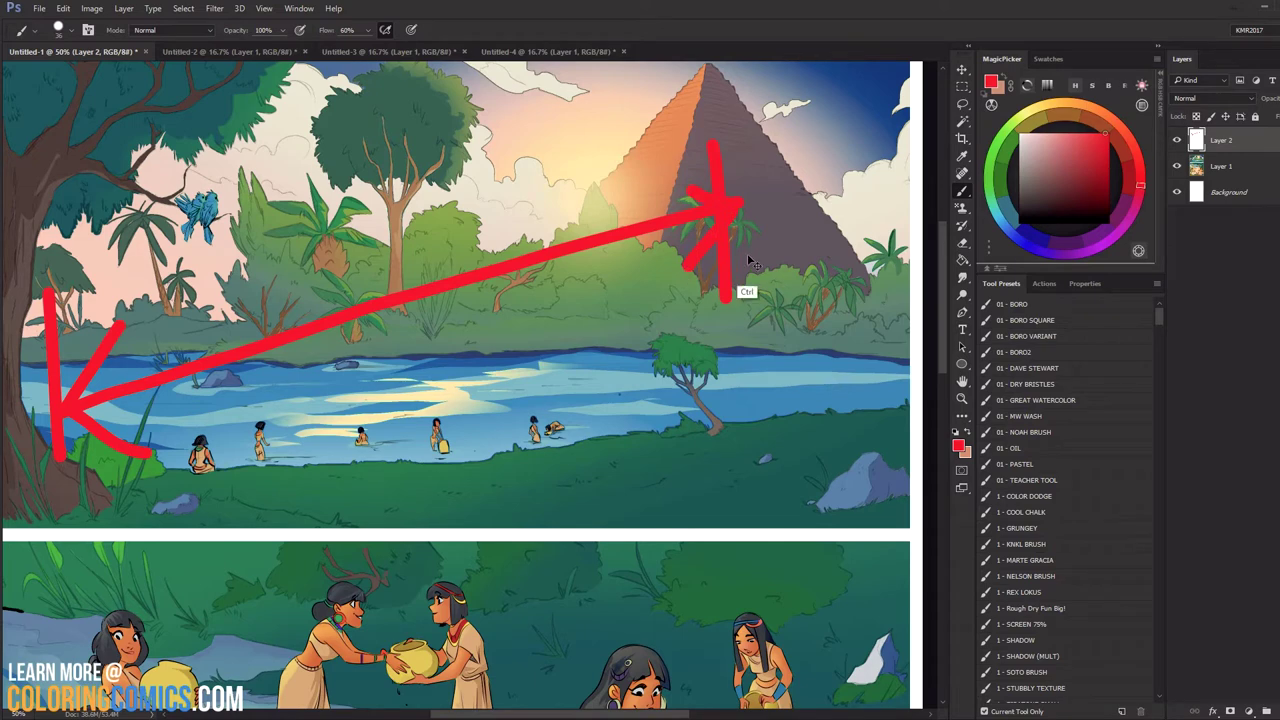
# Undo the red arrow strokes linking the foreground tree and the pyramid.
pyautogui.hotkey('ctrl', 'alt', 'z')
pyautogui.hotkey('ctrl', 'alt', 'z')
pyautogui.hotkey('ctrl', 'alt', 'z')
pyautogui.hotkey('ctrl', 'alt', 'z')
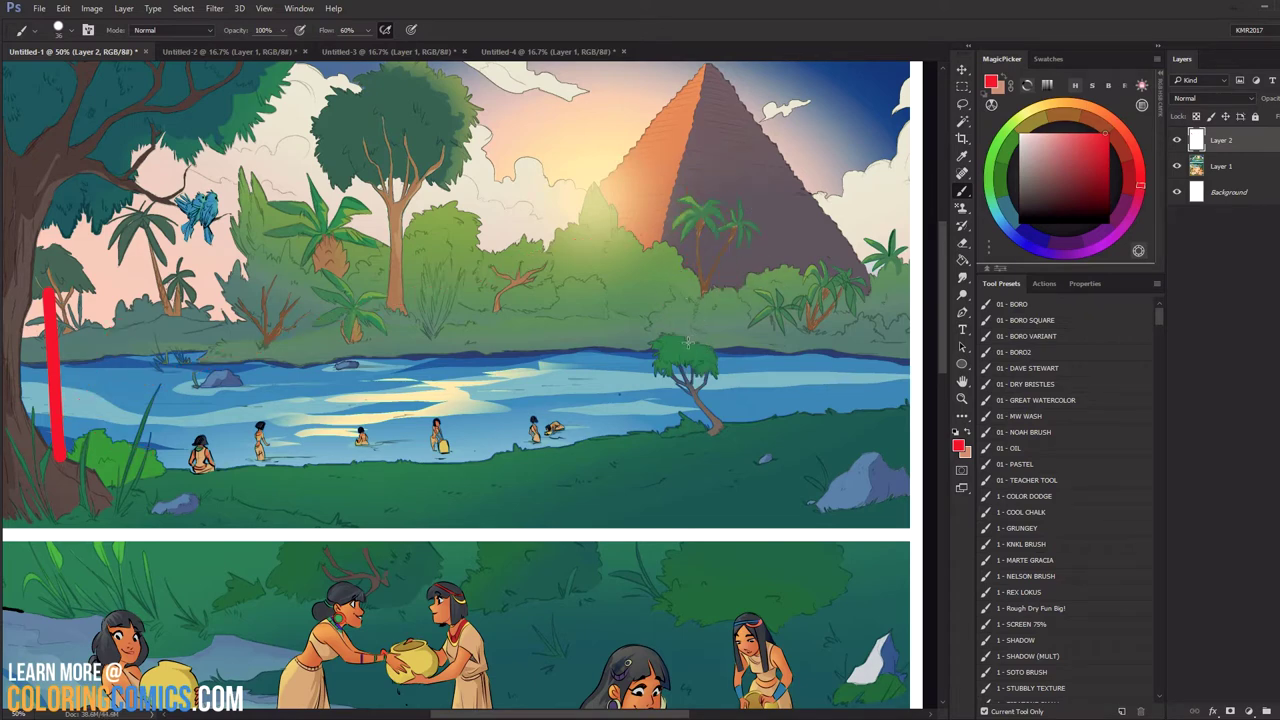
pyautogui.moveTo(629, 311); pyautogui.dragTo(609, 314)
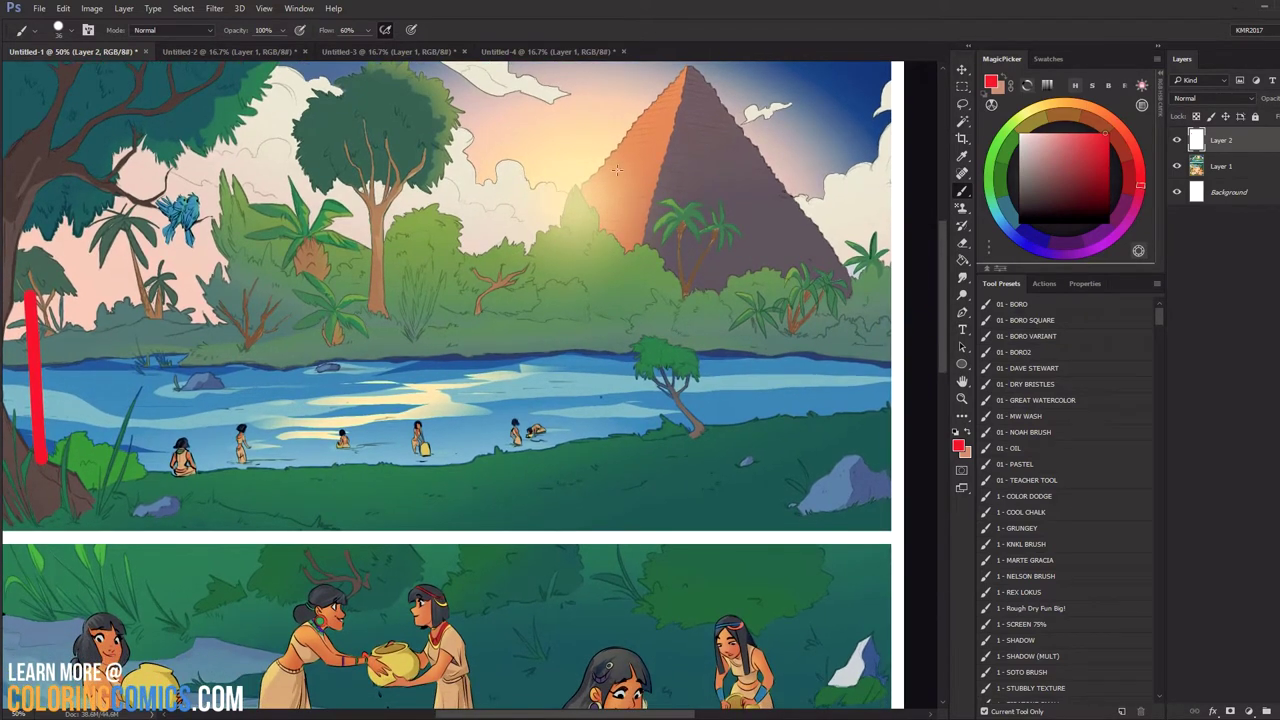
# Sample the pale yellow of the sun glow, try strokes from the glow down over the river, and undo them.
pyautogui.keyDown('alt'); pyautogui.click(576, 165); pyautogui.keyUp('alt')
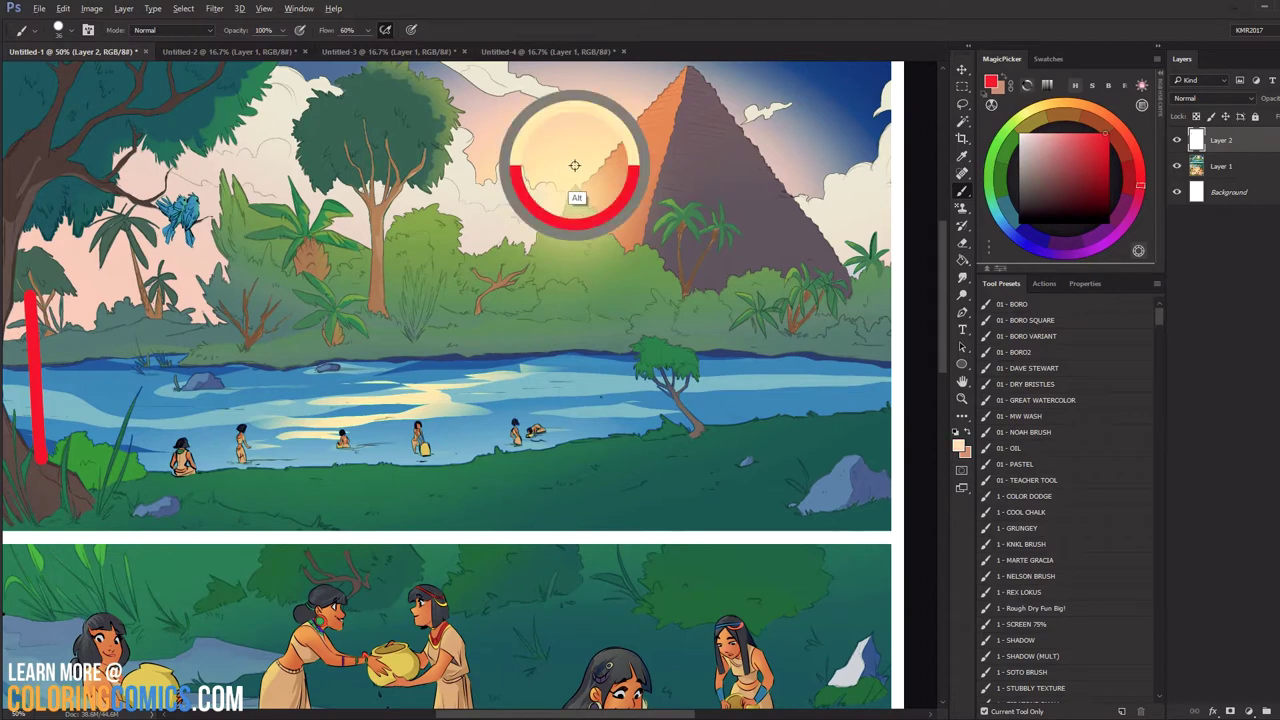
pyautogui.moveTo(575, 248); pyautogui.dragTo(560, 267)
pyautogui.moveTo(540, 356)
pyautogui.mouseDown()
pyautogui.moveTo(475, 404)
pyautogui.moveTo(285, 445)
pyautogui.moveTo(503, 400)
pyautogui.moveTo(450, 380)
pyautogui.moveTo(272, 445)
pyautogui.mouseUp()
pyautogui.hotkey('ctrl', 'alt', 'z')
pyautogui.hotkey('ctrl', 'alt', 'z')
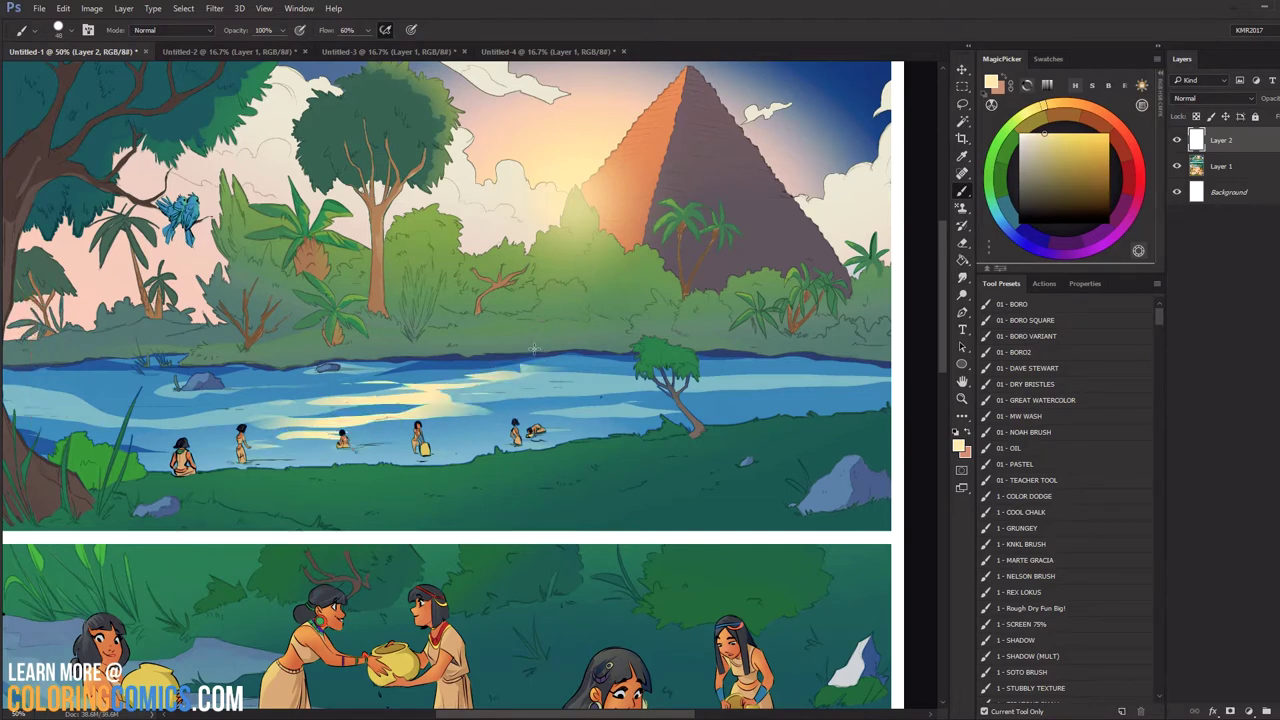
pyautogui.moveTo(563, 373)
pyautogui.mouseDown()
pyautogui.moveTo(536, 439)
pyautogui.moveTo(545, 490)
pyautogui.mouseUp()
pyautogui.hotkey('ctrl', 'z')
# Examine the page's lower panels, focusing on the sunset panel with the women carrying pots.
pyautogui.press('z')
pyautogui.keyDown('alt'); pyautogui.click(603, 462); pyautogui.keyUp('alt')
pyautogui.keyDown('alt'); pyautogui.click(603, 462); pyautogui.keyUp('alt')
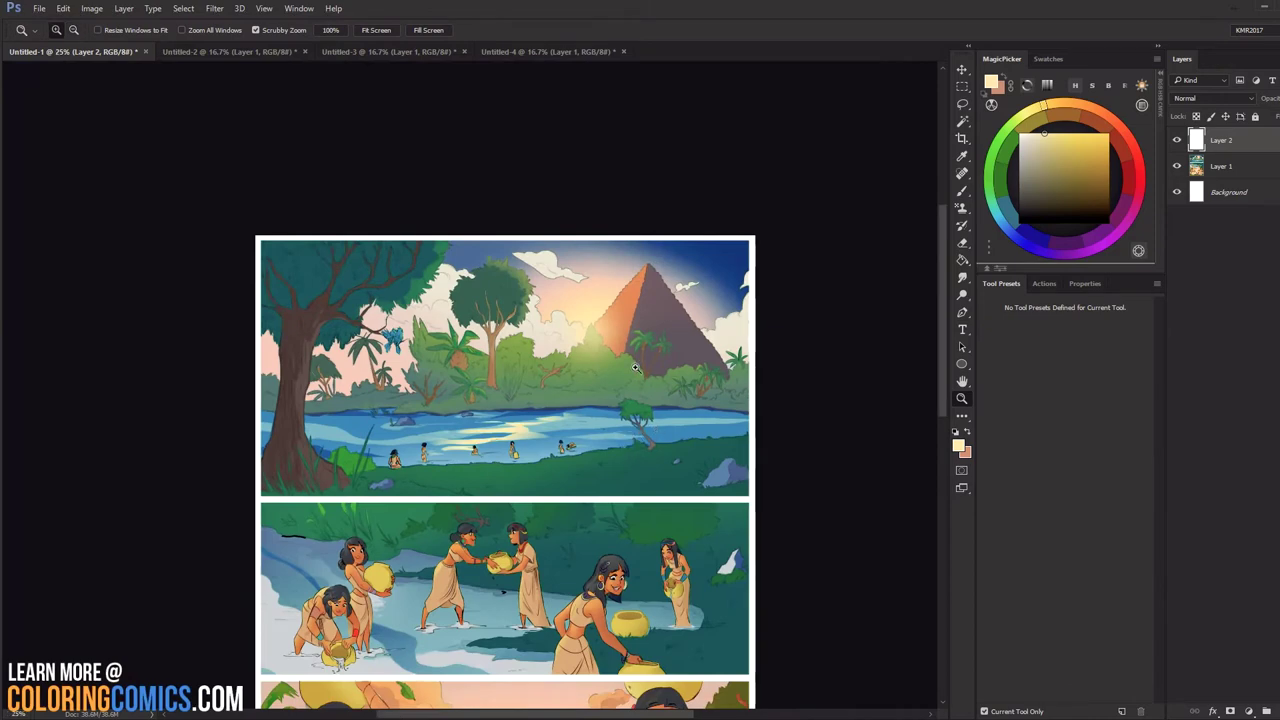
pyautogui.scroll(-4, 576, 407)
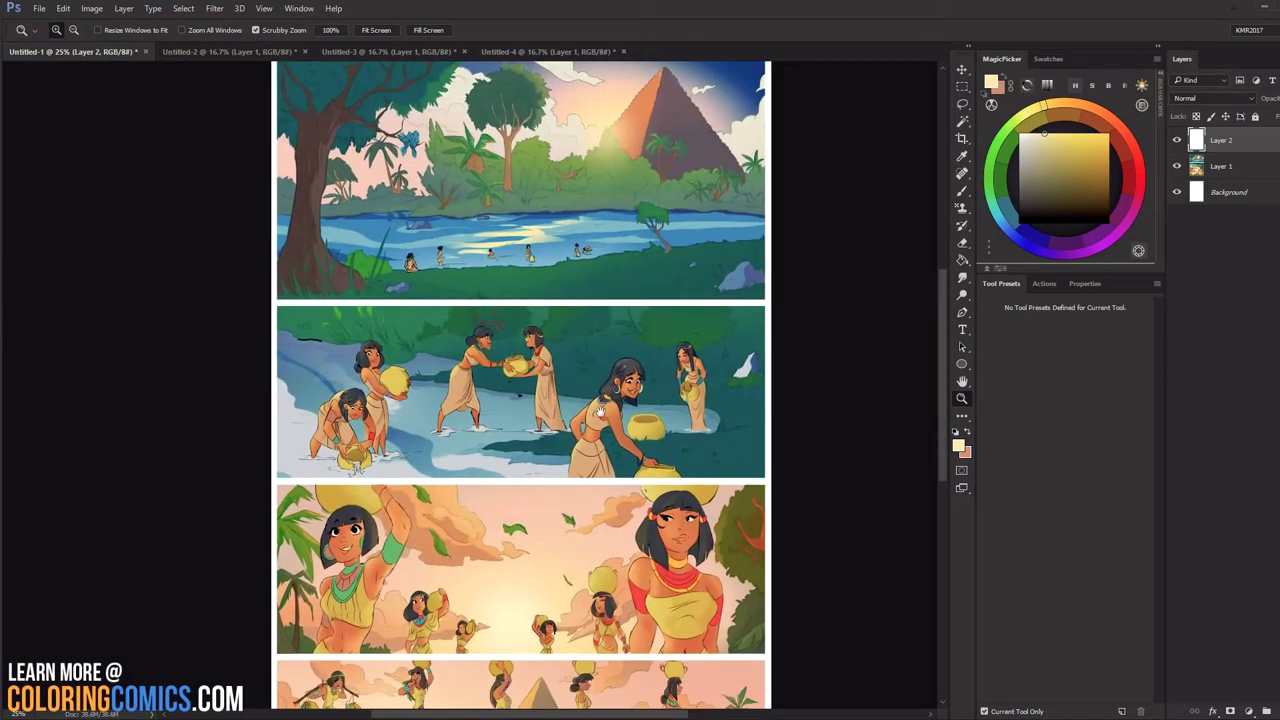
pyautogui.scroll(-2, 600, 400)
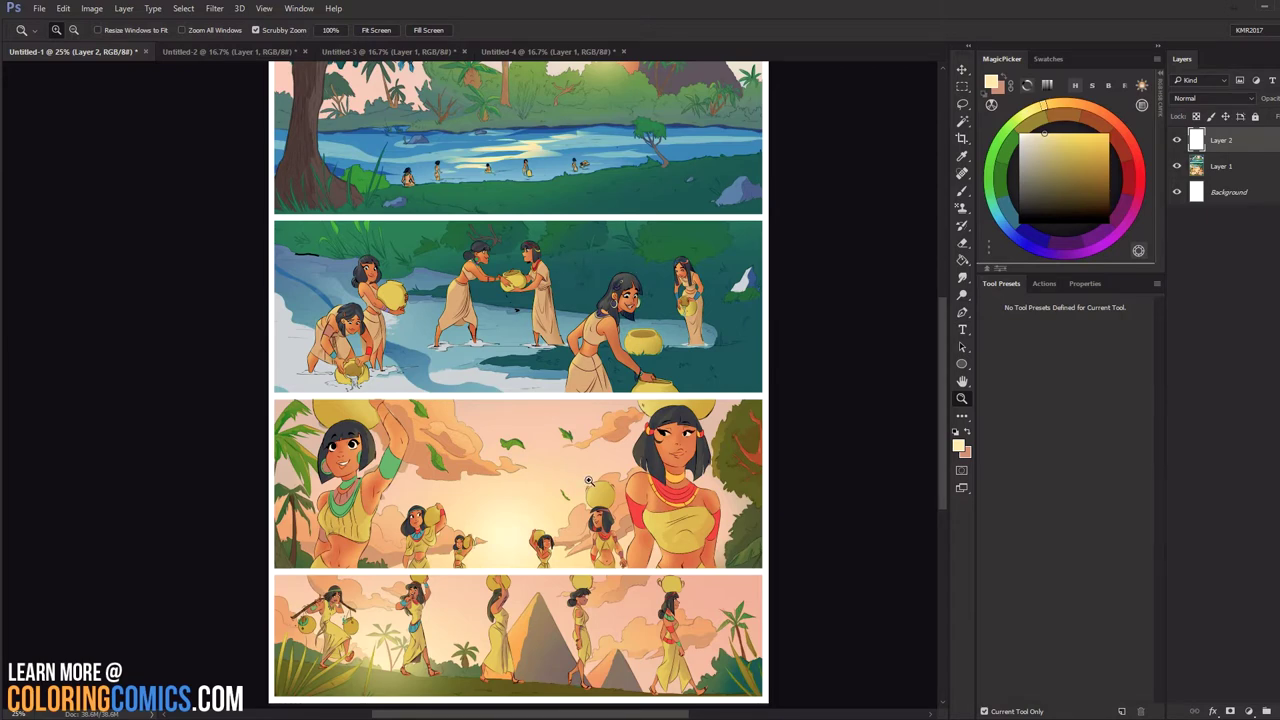
pyautogui.moveTo(568, 526); pyautogui.dragTo(670, 475)
pyautogui.moveTo(670, 472); pyautogui.dragTo(729, 323)
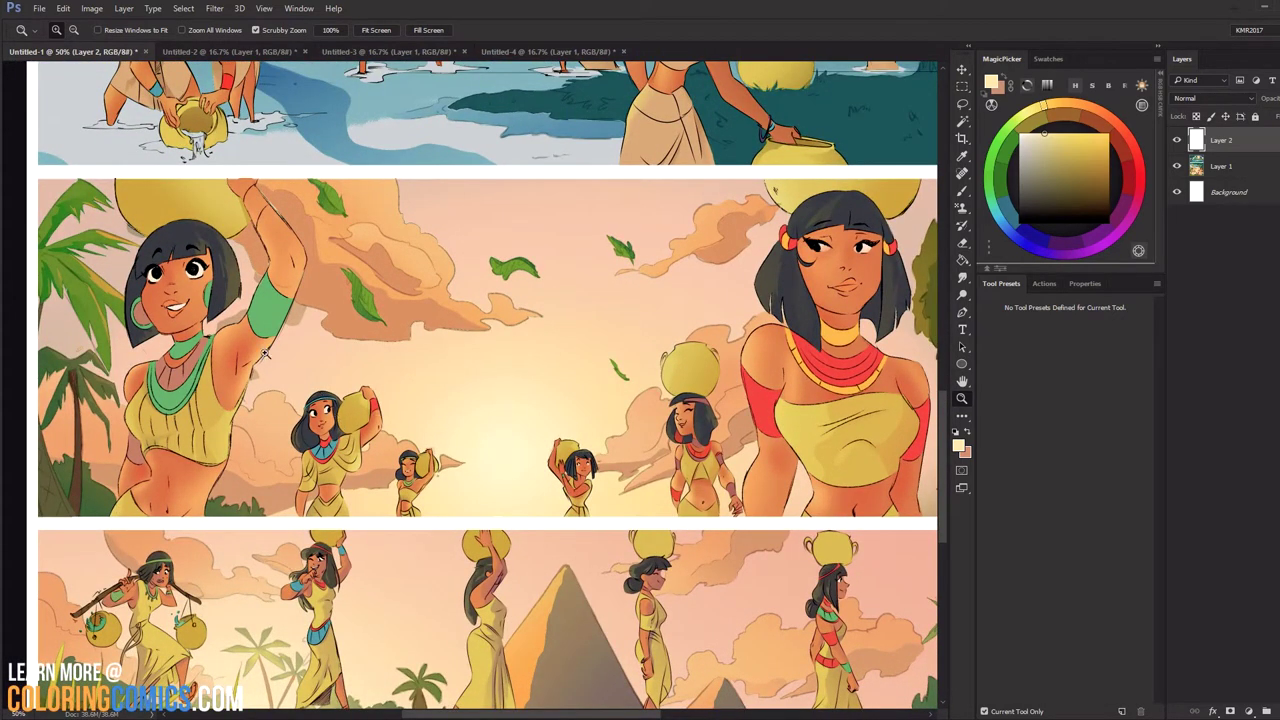
# Circle the two smallest background women in the sunset panel in pale yellow, and undo both circles.
pyautogui.press('b')
pyautogui.click(415, 482)
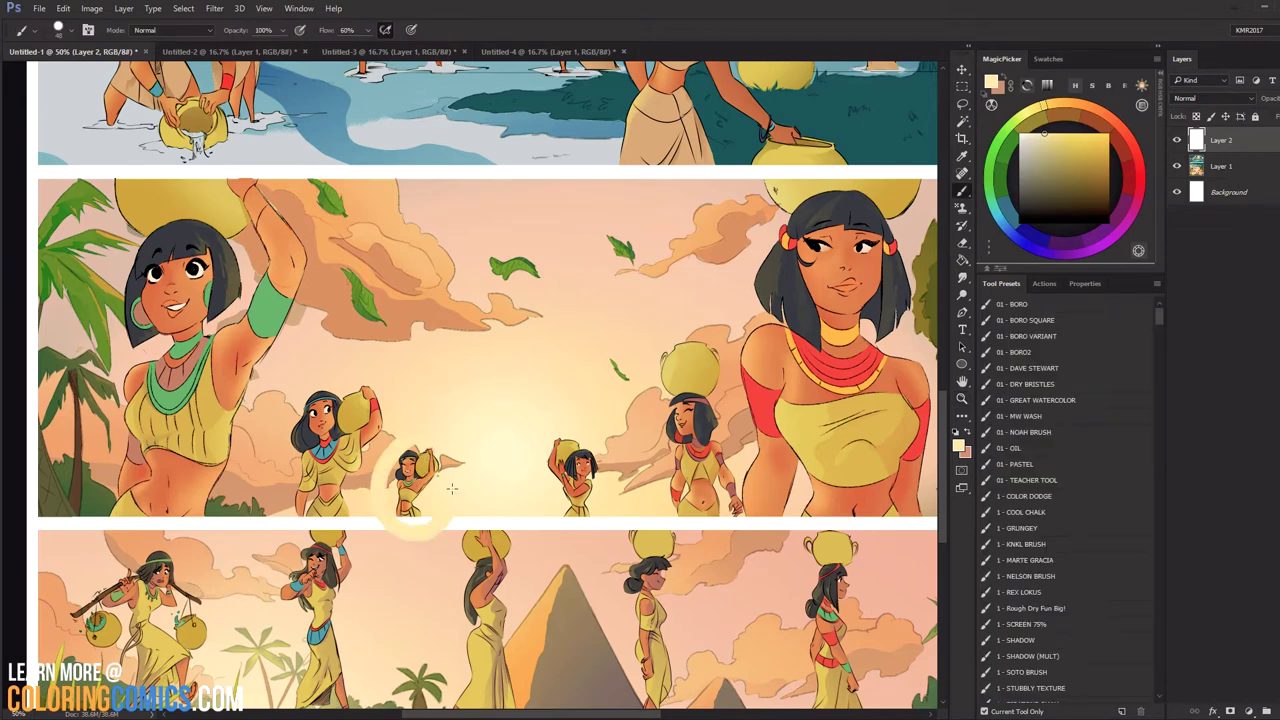
pyautogui.click(572, 485)
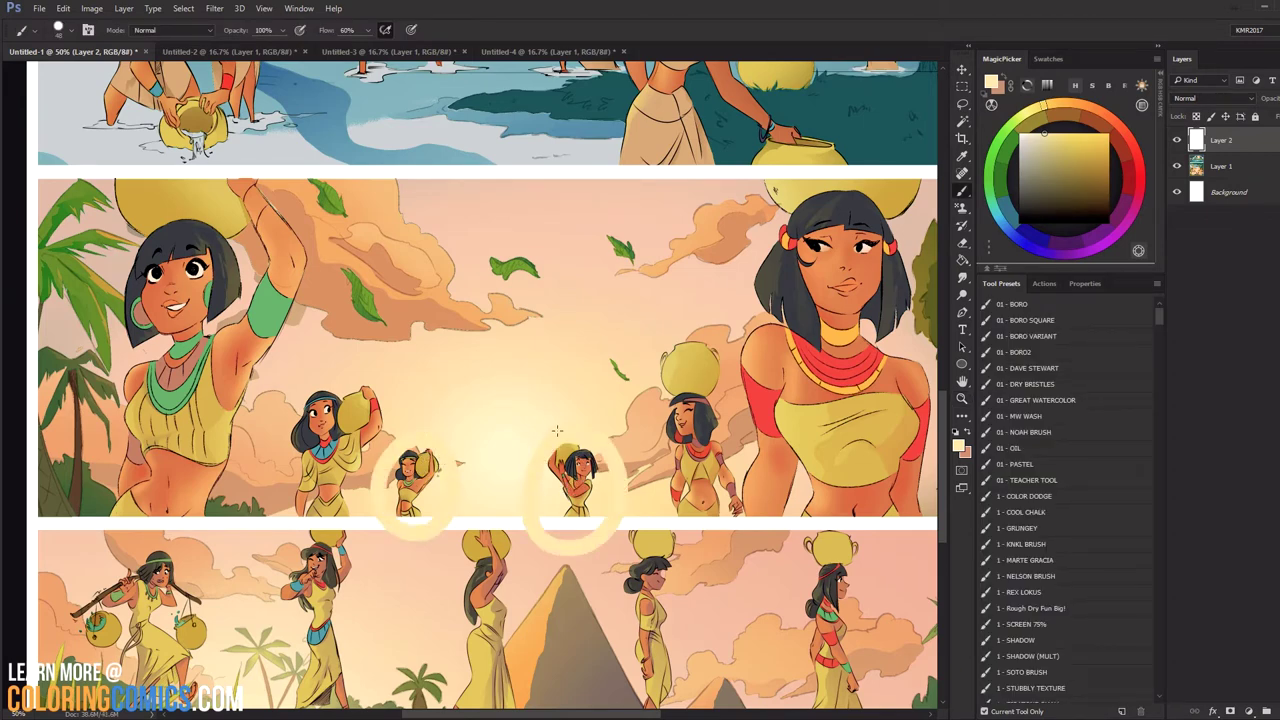
pyautogui.hotkey('ctrl', 'z')
pyautogui.hotkey('ctrl', 'z')
pyautogui.moveTo(668, 360); pyautogui.dragTo(620, 328)
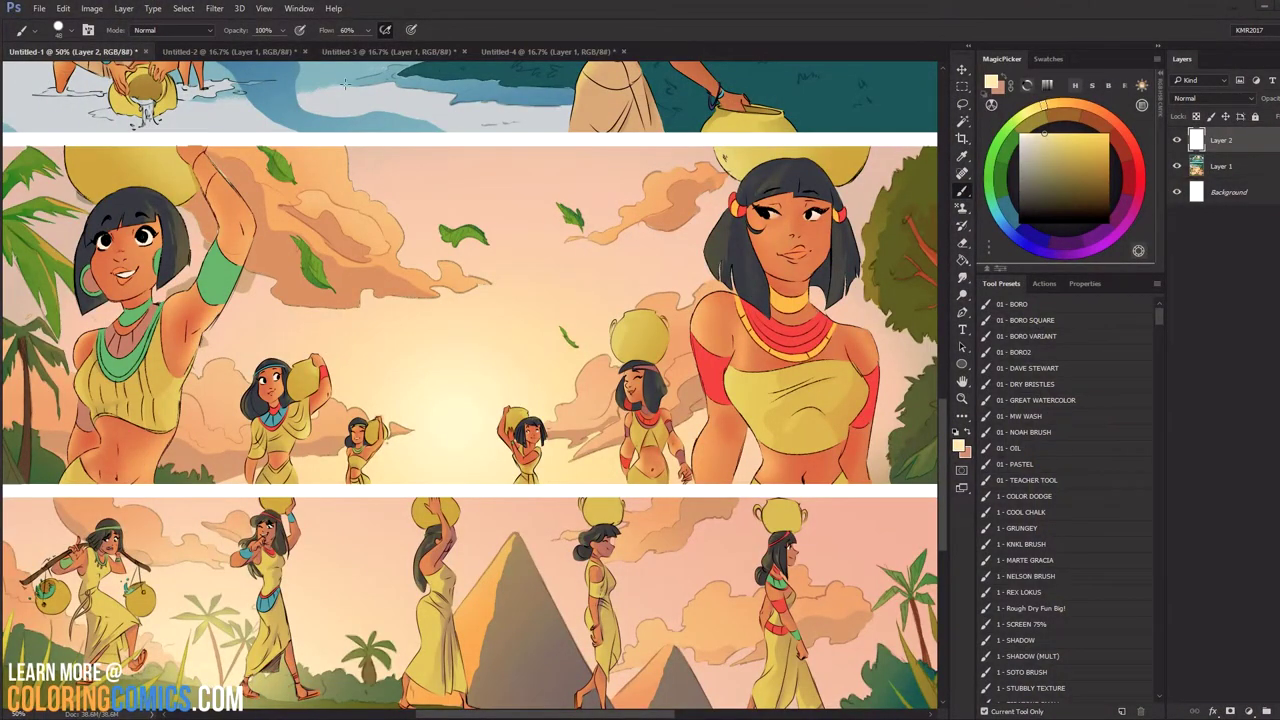
# Switch to the Untitled-2 page and focus on its two upper panels with the Brush tool ready.
pyautogui.click(257, 52)
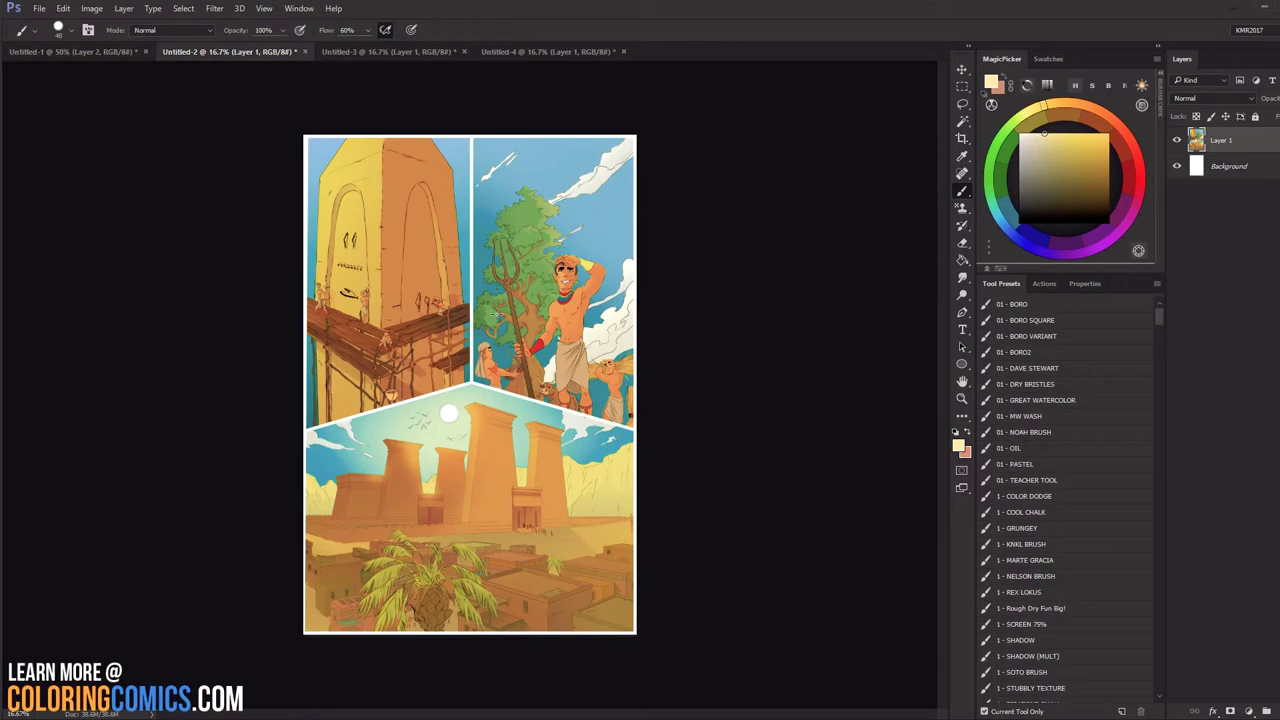
pyautogui.press('z')
pyautogui.click(565, 330)
pyautogui.press('z')
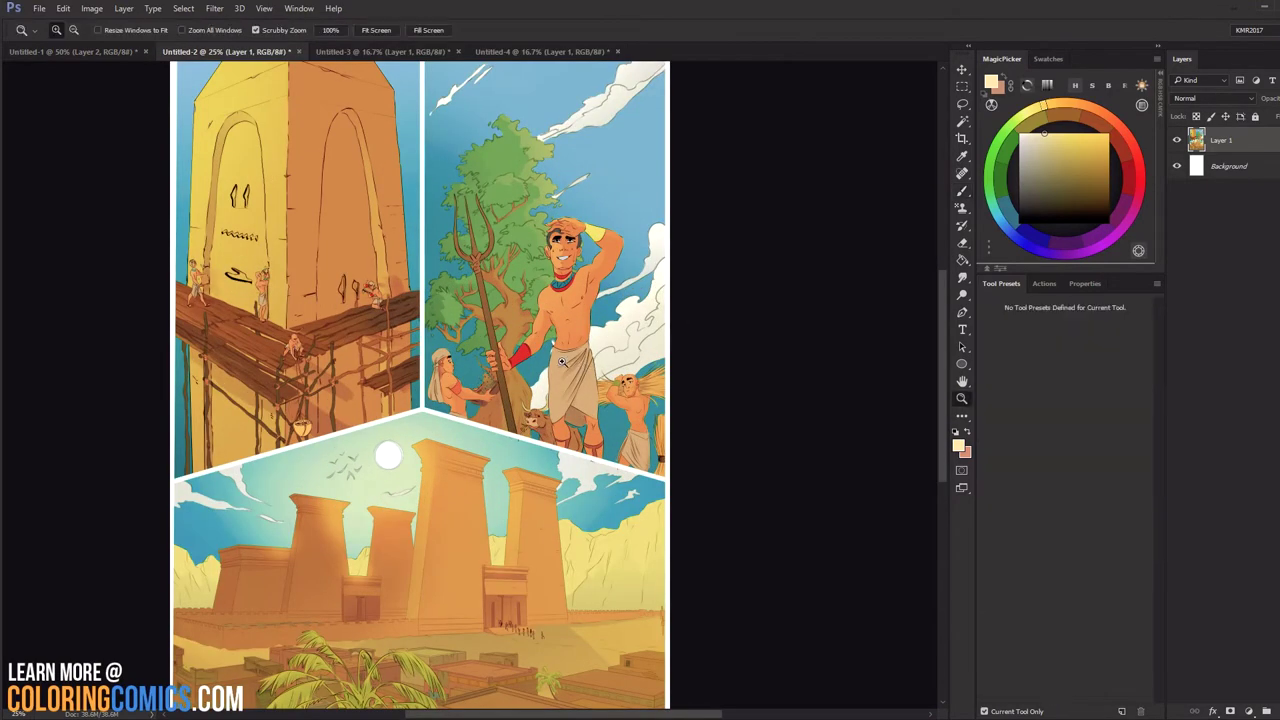
pyautogui.click(492, 310)
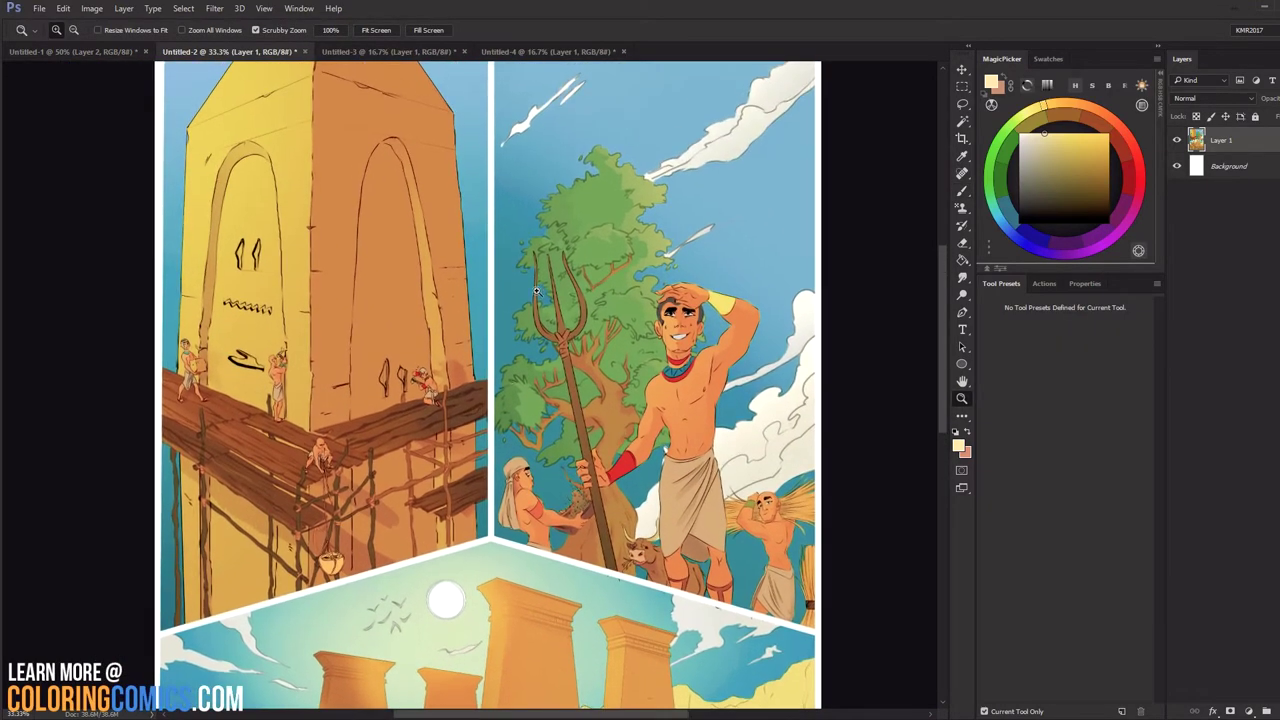
pyautogui.moveTo(536, 291); pyautogui.dragTo(560, 253)
pyautogui.press('b')
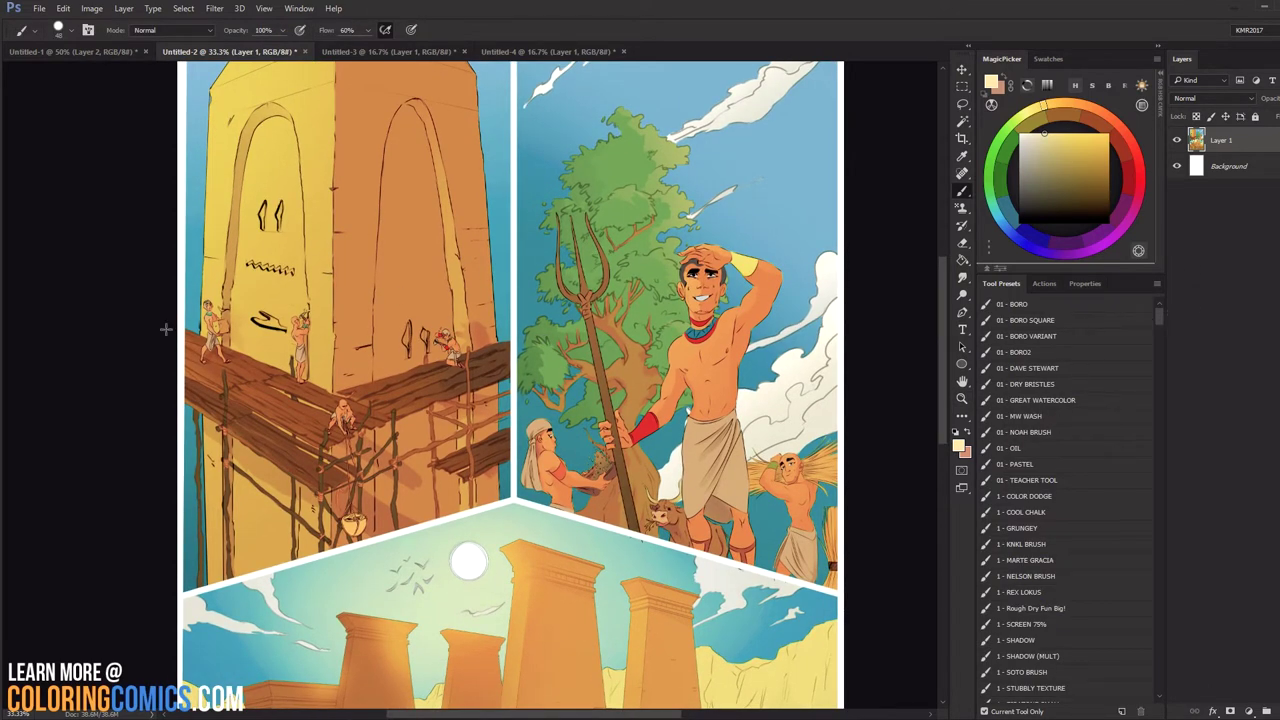
# Pick a different brush colour, try a stroke across the stone tower's arches, and undo it.
pyautogui.click(1128, 180)
pyautogui.click(1106, 177)
pyautogui.moveTo(238, 288)
pyautogui.mouseDown()
pyautogui.moveTo(176, 330)
pyautogui.moveTo(252, 310)
pyautogui.moveTo(340, 330)
pyautogui.moveTo(440, 276)
pyautogui.moveTo(440, 247)
pyautogui.moveTo(383, 269)
pyautogui.mouseUp()
pyautogui.hotkey('ctrl', 'z')
pyautogui.hotkey('ctrl', 'z')
# Try very light skin-toned dabs on the head of the worker carving the yellow wall, and undo the last one.
pyautogui.keyDown('alt'); pyautogui.click(437, 251); pyautogui.keyUp('alt')
pyautogui.click(432, 224)
pyautogui.click(432, 224)
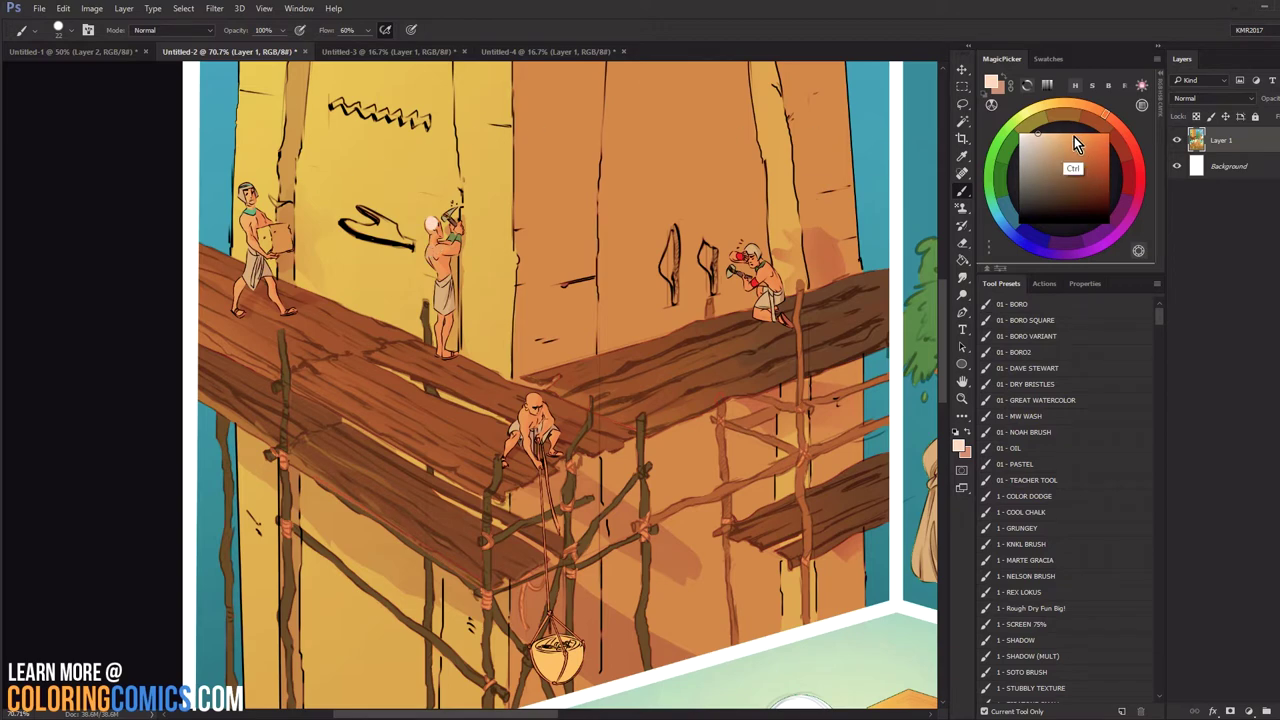
pyautogui.hotkey('ctrl', 'z')
# Pick a more saturated light peach and dab highlights on the heads and upper bodies of the scaffold workers.
pyautogui.click(1047, 131)
pyautogui.click(431, 224)
pyautogui.click(755, 249)
pyautogui.click(764, 267)
pyautogui.moveTo(764, 267); pyautogui.dragTo(762, 279)
pyautogui.moveTo(248, 218); pyautogui.dragTo(246, 230)
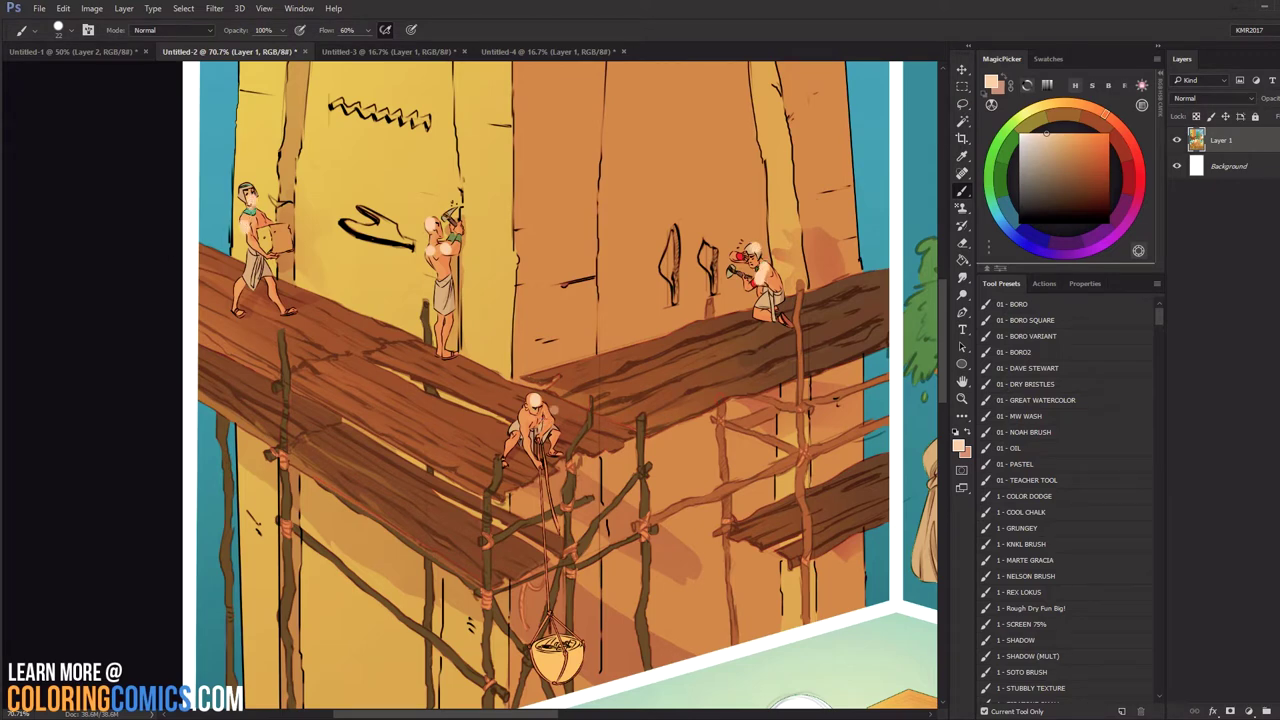
# Try white highlight strokes on the raised upper arm of the man shading his eyes, and undo them.
pyautogui.click(962, 398)
pyautogui.keyDown('alt'); pyautogui.click(674, 410); pyautogui.keyUp('alt')
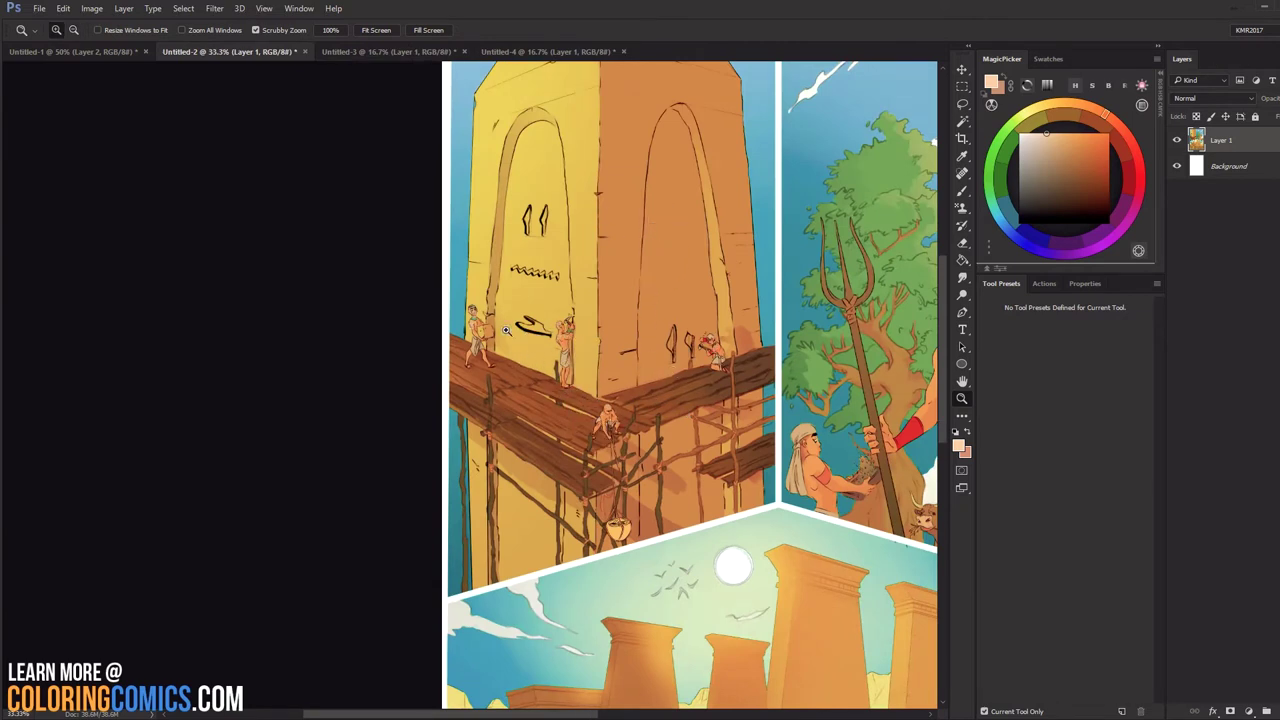
pyautogui.moveTo(652, 304); pyautogui.dragTo(354, 310)
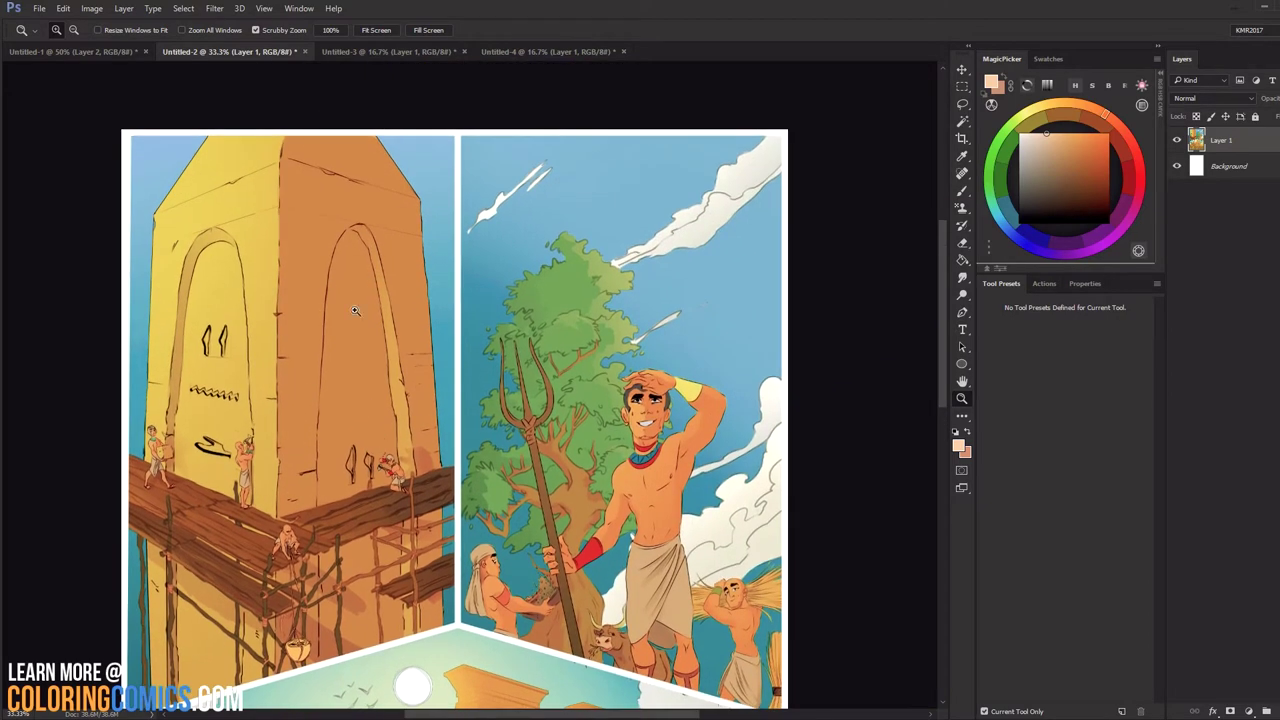
pyautogui.moveTo(680, 455); pyautogui.dragTo(682, 455)
pyautogui.press('b')
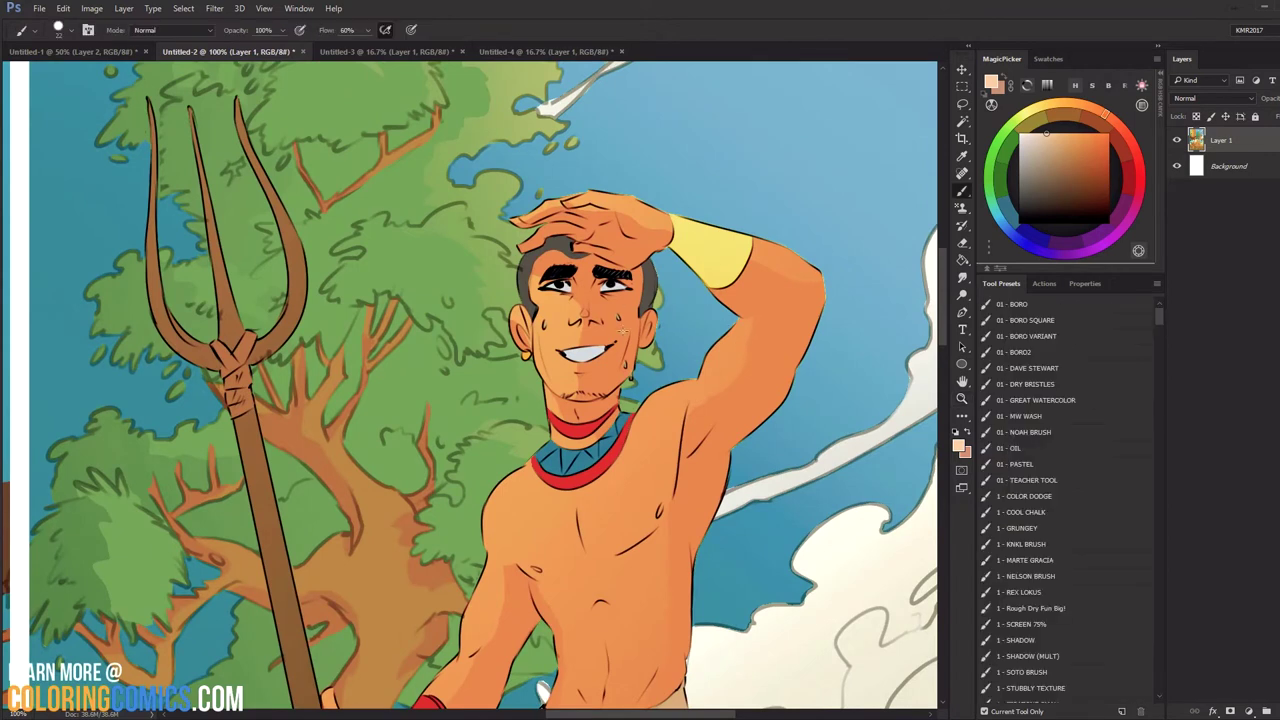
pyautogui.keyDown('alt'); pyautogui.click(683, 402); pyautogui.keyUp('alt')
pyautogui.keyDown('alt'); pyautogui.click(734, 408); pyautogui.keyUp('alt')
pyautogui.moveTo(734, 408)
pyautogui.mouseDown()
pyautogui.moveTo(709, 375)
pyautogui.moveTo(740, 403)
pyautogui.moveTo(733, 343)
pyautogui.mouseUp()
pyautogui.press('x')
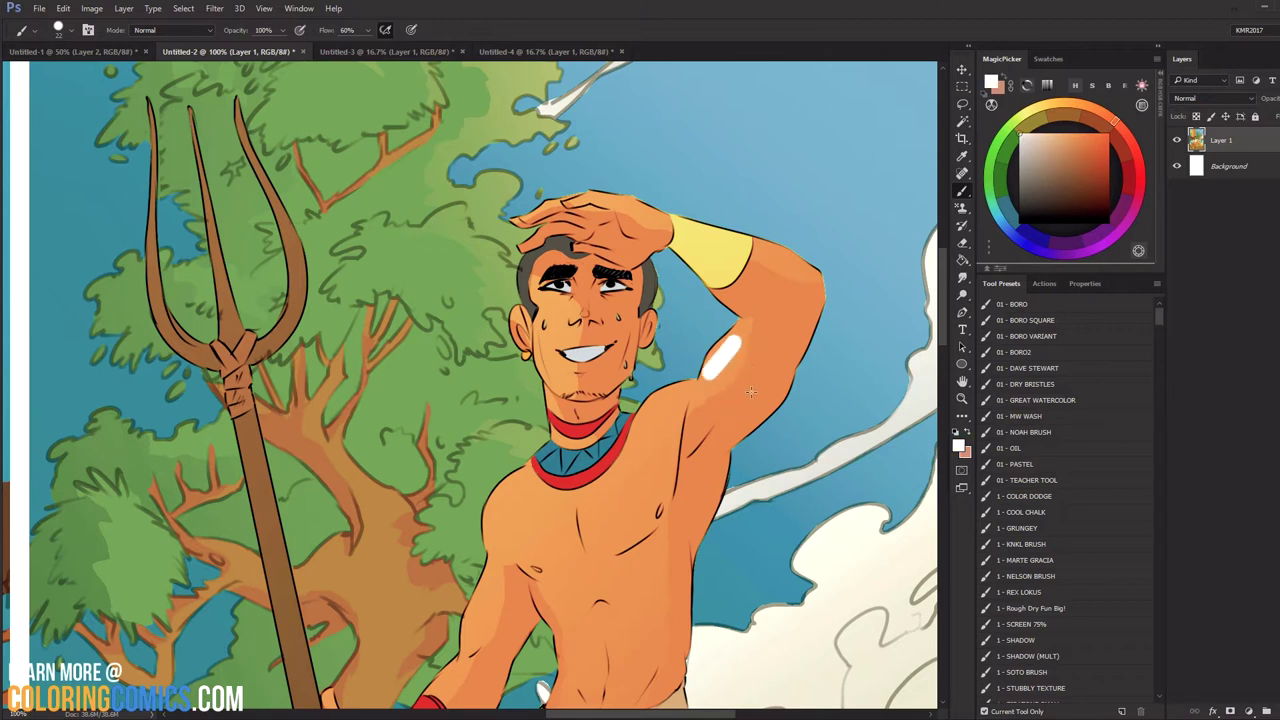
pyautogui.moveTo(750, 392)
pyautogui.mouseDown()
pyautogui.moveTo(774, 366)
pyautogui.moveTo(738, 368)
pyautogui.moveTo(762, 381)
pyautogui.moveTo(737, 362)
pyautogui.moveTo(766, 382)
pyautogui.moveTo(754, 381)
pyautogui.moveTo(728, 362)
pyautogui.moveTo(747, 382)
pyautogui.moveTo(745, 340)
pyautogui.mouseUp()
pyautogui.hotkey('ctrl', 'alt', 'z')
pyautogui.hotkey('ctrl', 'alt', 'z')
# Sample the man's orange skin, pick a lighter peach from it, and paint a highlight along his raised upper arm.
pyautogui.keyDown('alt'); pyautogui.click(737, 369); pyautogui.keyUp('alt')
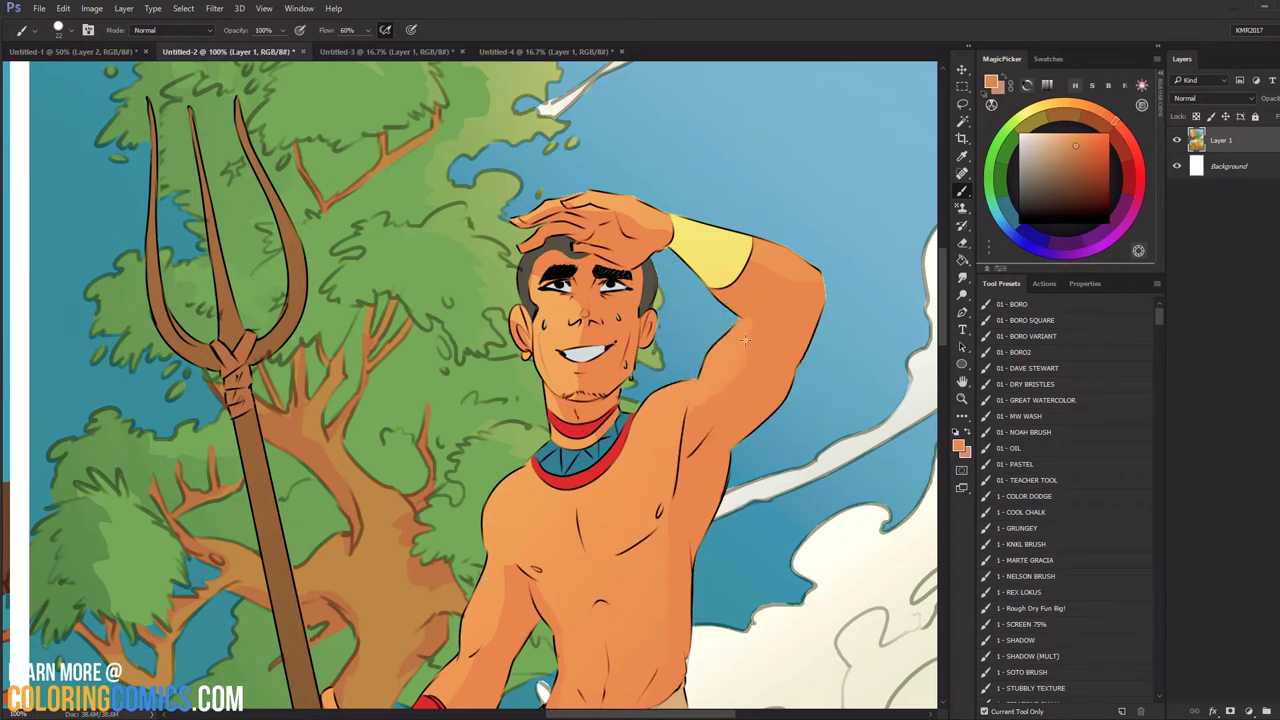
pyautogui.click(1057, 130)
pyautogui.moveTo(738, 334); pyautogui.dragTo(709, 378)
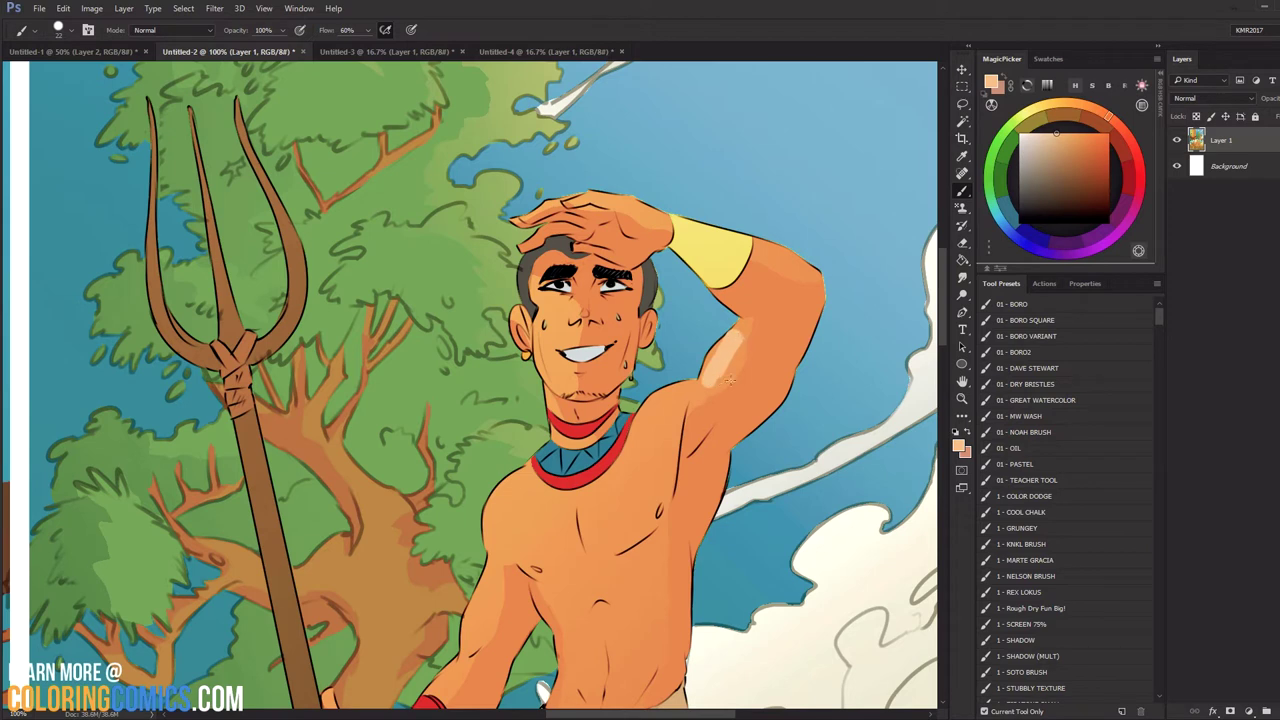
# Sample the man's skin, try a dark brown shadow stroke along the underside of his raised upper arm, and undo it.
pyautogui.keyDown('alt'); pyautogui.click(771, 370); pyautogui.keyUp('alt')
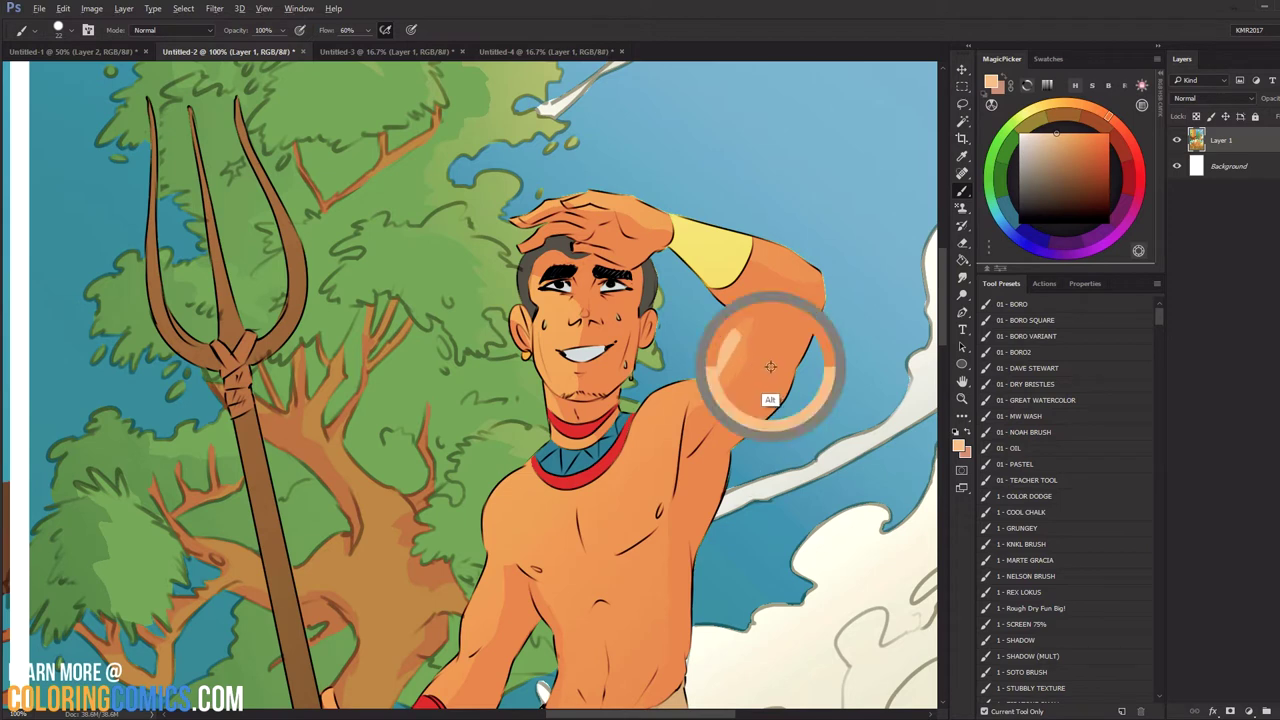
pyautogui.click(1075, 190)
pyautogui.click(1075, 190)
pyautogui.moveTo(788, 350); pyautogui.dragTo(752, 415)
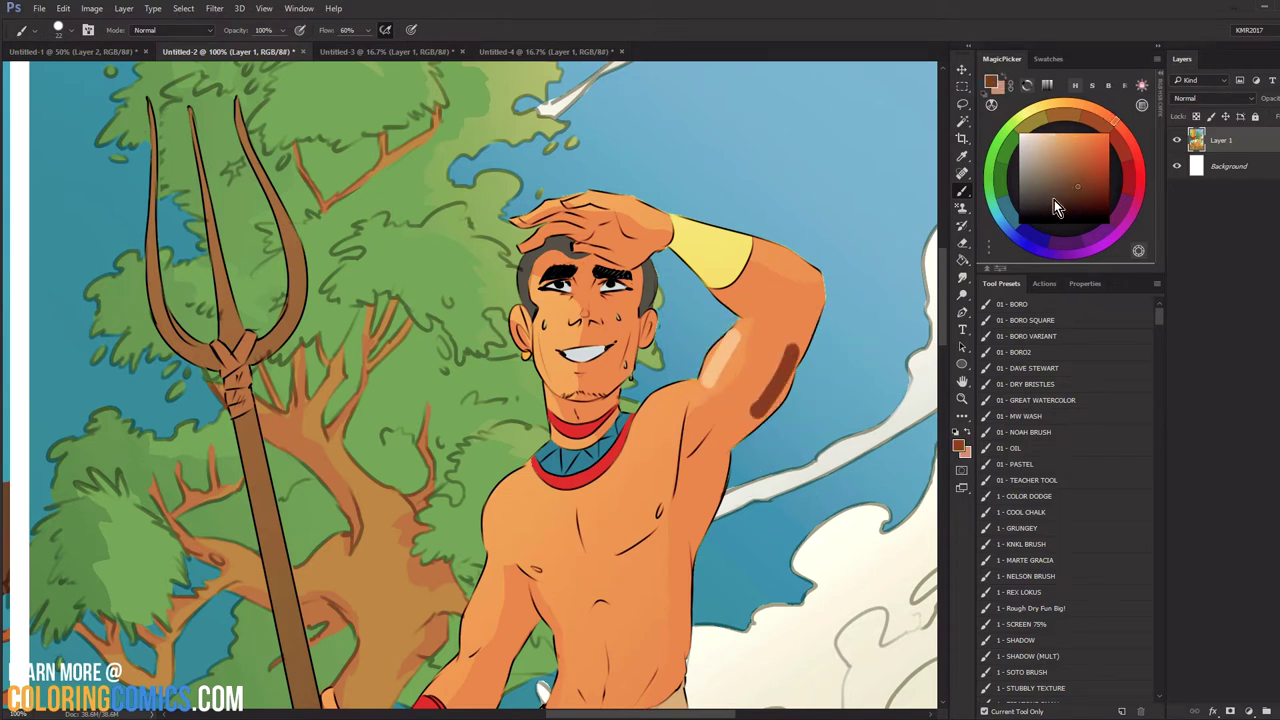
pyautogui.hotkey('ctrl', 'z')
# Try a slightly lighter brown shadow stroke under the raised arm, then undo it together with the arm's peach highlight.
pyautogui.click(1078, 178)
pyautogui.moveTo(786, 340); pyautogui.dragTo(749, 403)
pyautogui.hotkey('ctrl', 'alt', 'z')
pyautogui.hotkey('ctrl', 'alt', 'z')
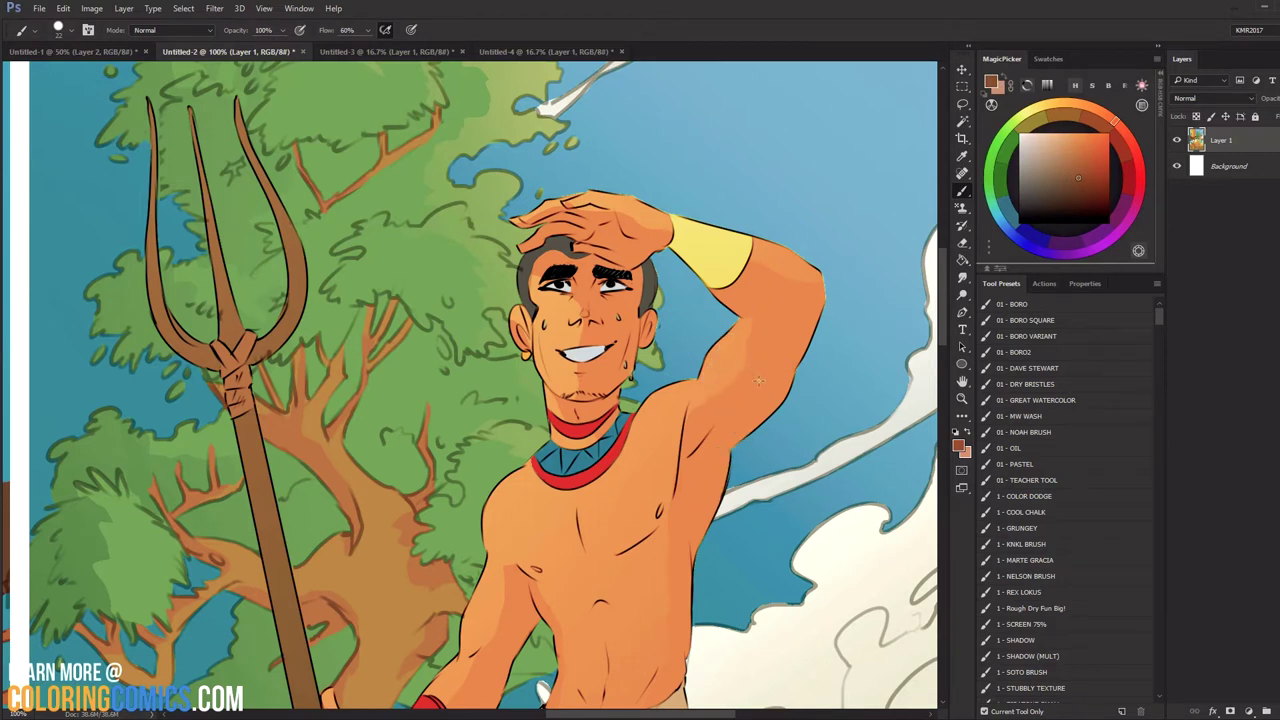
# Sample the orange skin on the raised arm and pick a paler peach from it.
pyautogui.keyDown('alt'); pyautogui.click(735, 370); pyautogui.keyUp('alt')
pyautogui.click(962, 398)
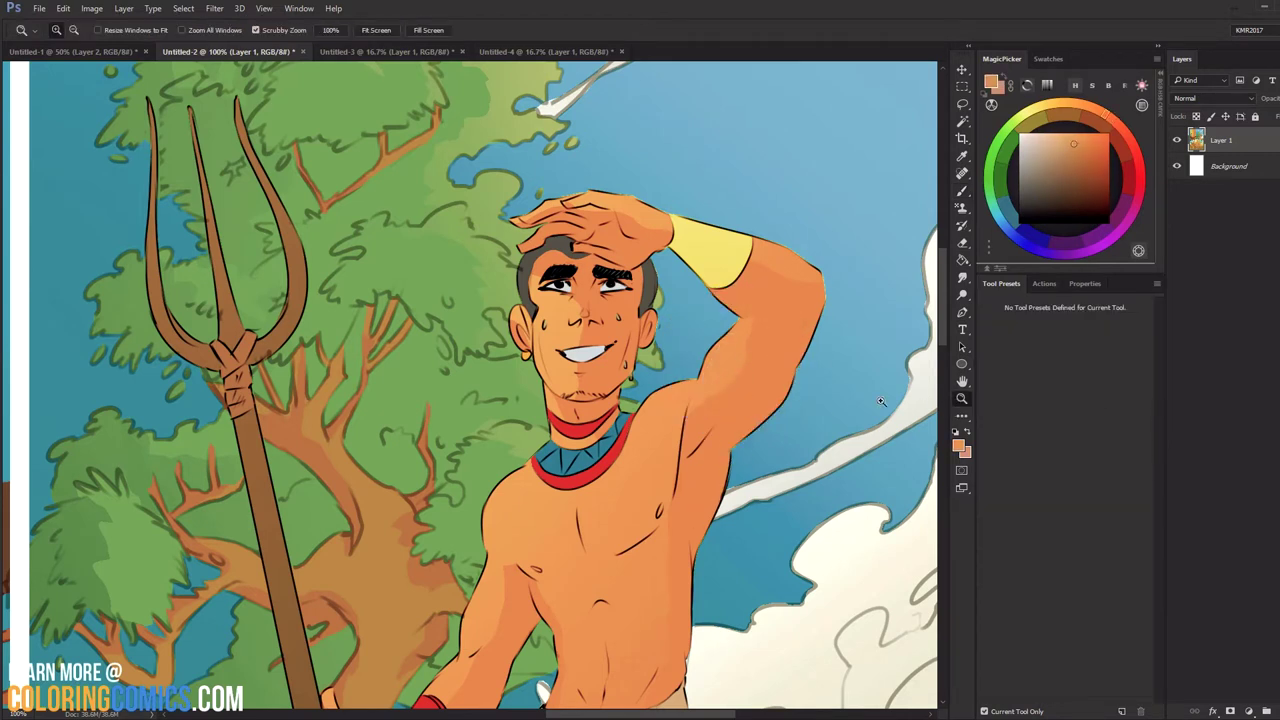
pyautogui.moveTo(650, 464); pyautogui.dragTo(671, 500)
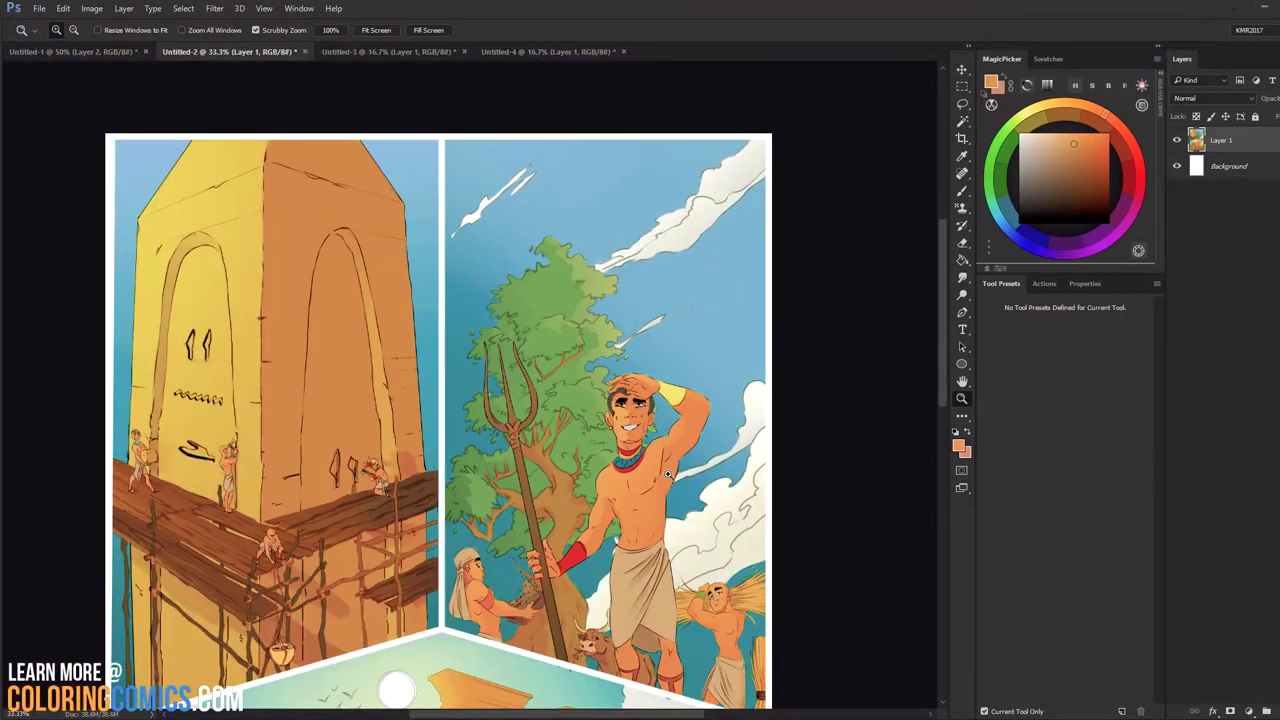
pyautogui.scroll(-1, 666, 516)
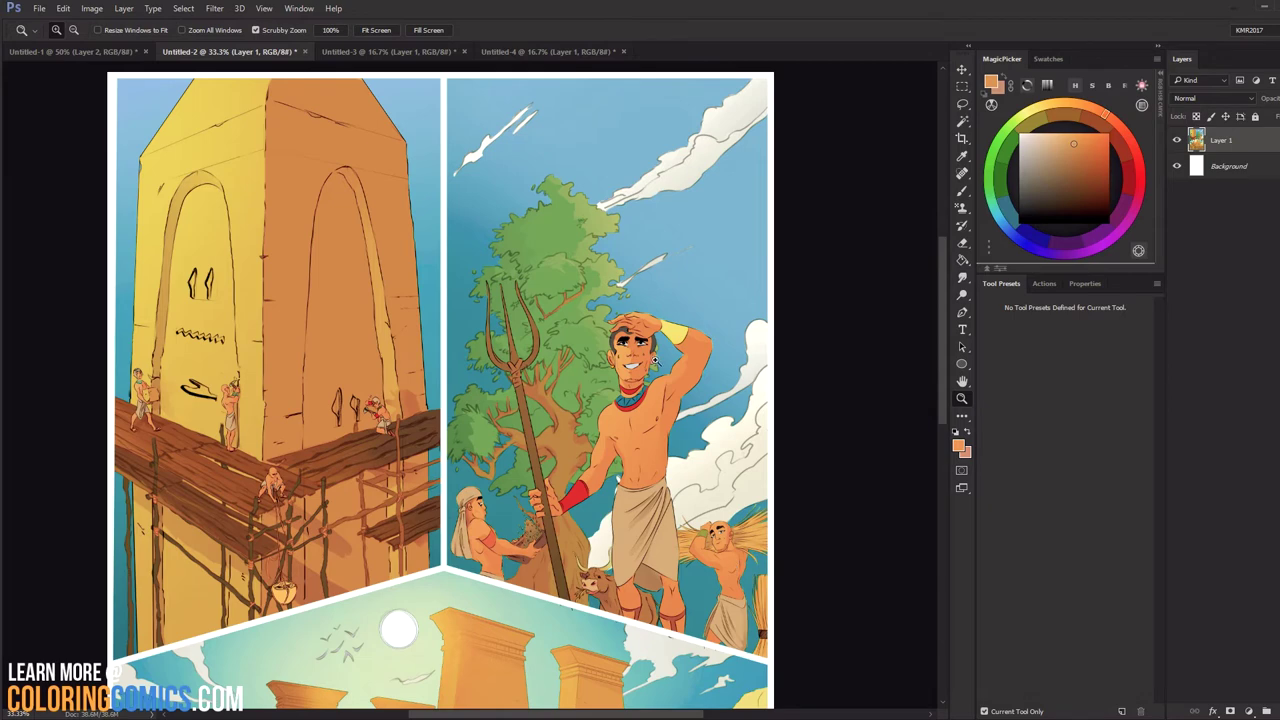
pyautogui.click(677, 385)
pyautogui.click(677, 385)
pyautogui.press('b')
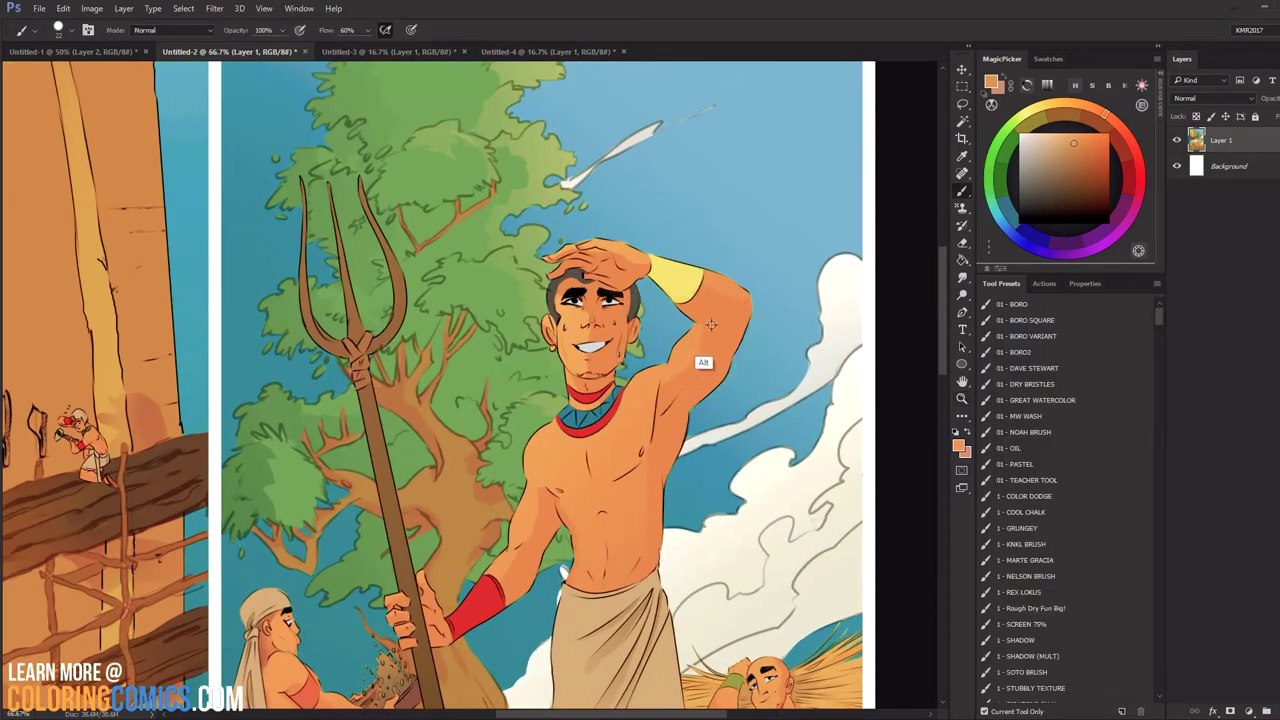
pyautogui.click(1047, 139)
# Try a white brush stroke from the tall temple tower down across the village rooftops, and undo it.
pyautogui.press('z')
pyautogui.keyDown('alt'); pyautogui.click(773, 425); pyautogui.keyUp('alt')
pyautogui.keyDown('alt'); pyautogui.click(773, 425); pyautogui.keyUp('alt')
pyautogui.keyDown('alt'); pyautogui.click(773, 425); pyautogui.keyUp('alt')
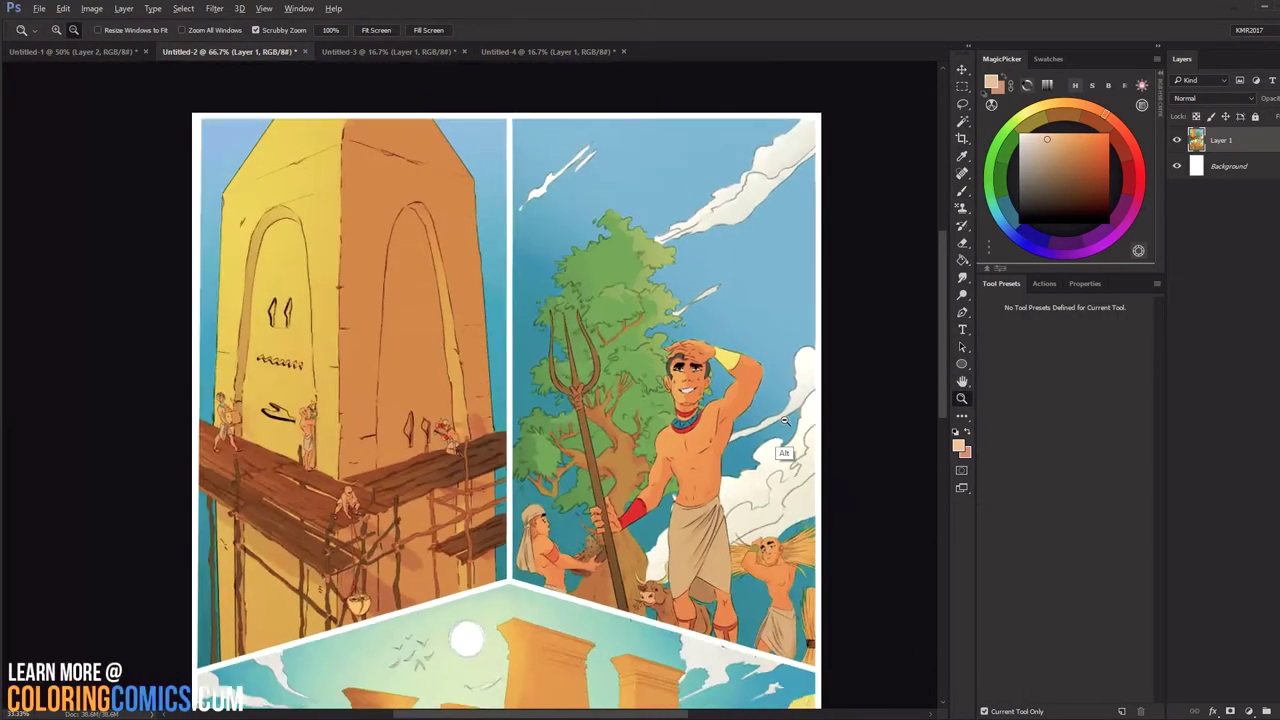
pyautogui.moveTo(700, 630); pyautogui.dragTo(760, 170)
pyautogui.click(723, 369)
pyautogui.click(723, 369)
pyautogui.moveTo(723, 369); pyautogui.dragTo(708, 437)
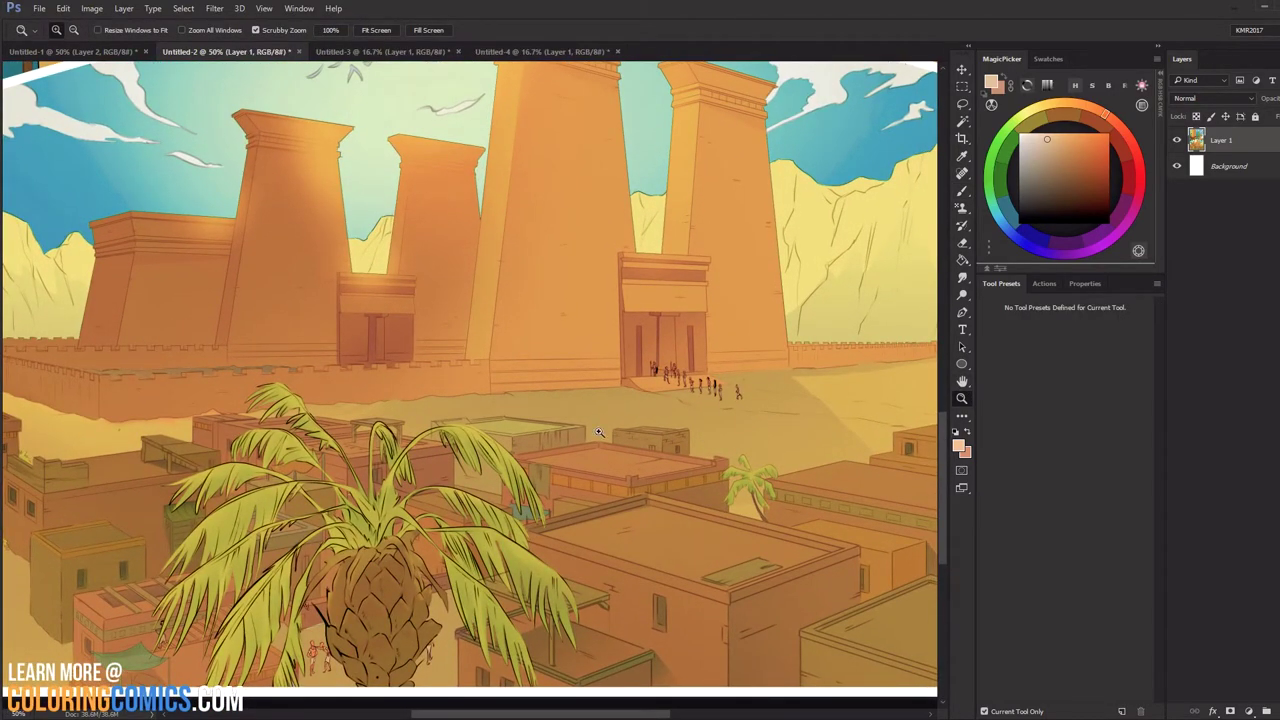
pyautogui.press('b')
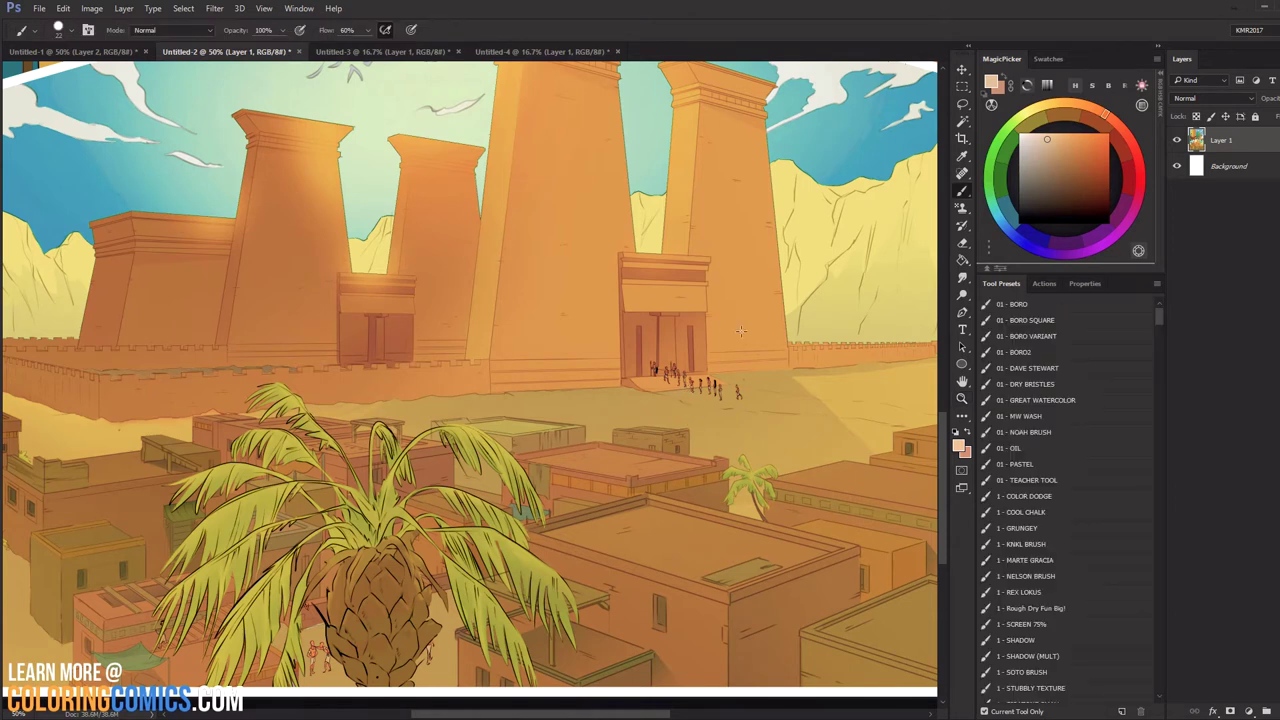
pyautogui.keyDown('alt'); pyautogui.click(586, 274); pyautogui.keyUp('alt')
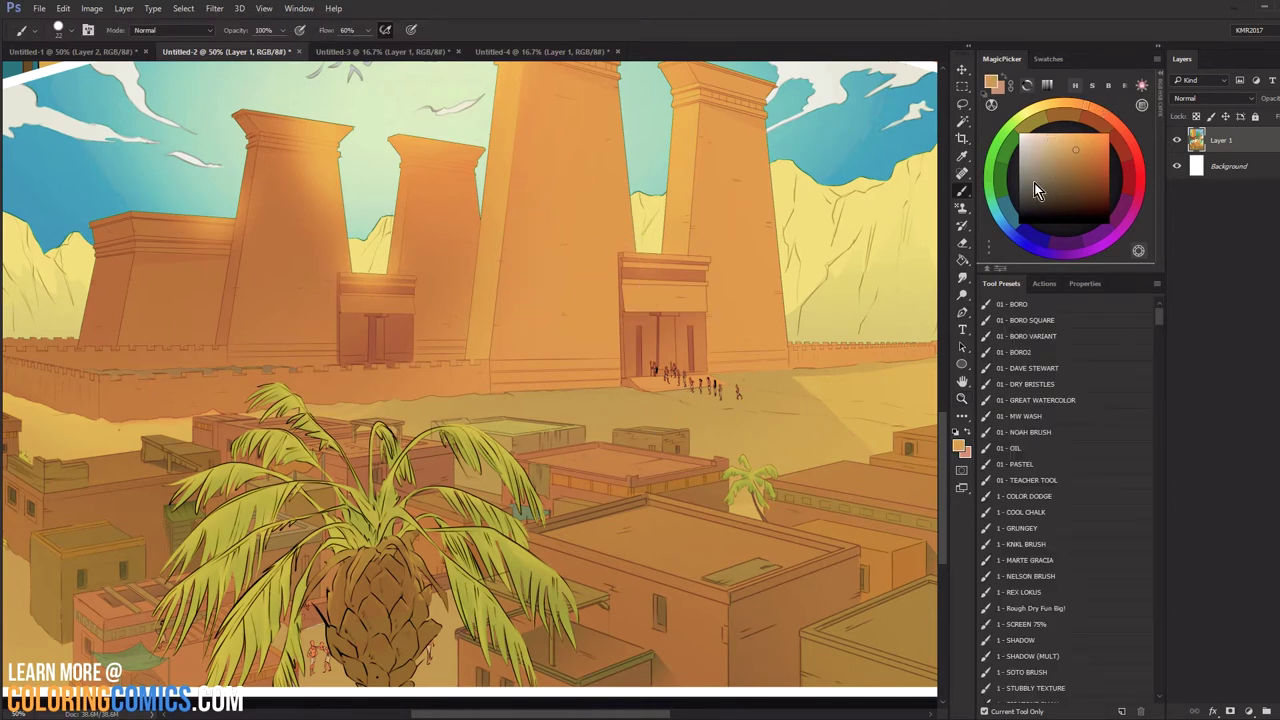
pyautogui.click(1018, 134)
pyautogui.moveTo(592, 264)
pyautogui.mouseDown()
pyautogui.moveTo(599, 474)
pyautogui.moveTo(668, 636)
pyautogui.mouseUp()
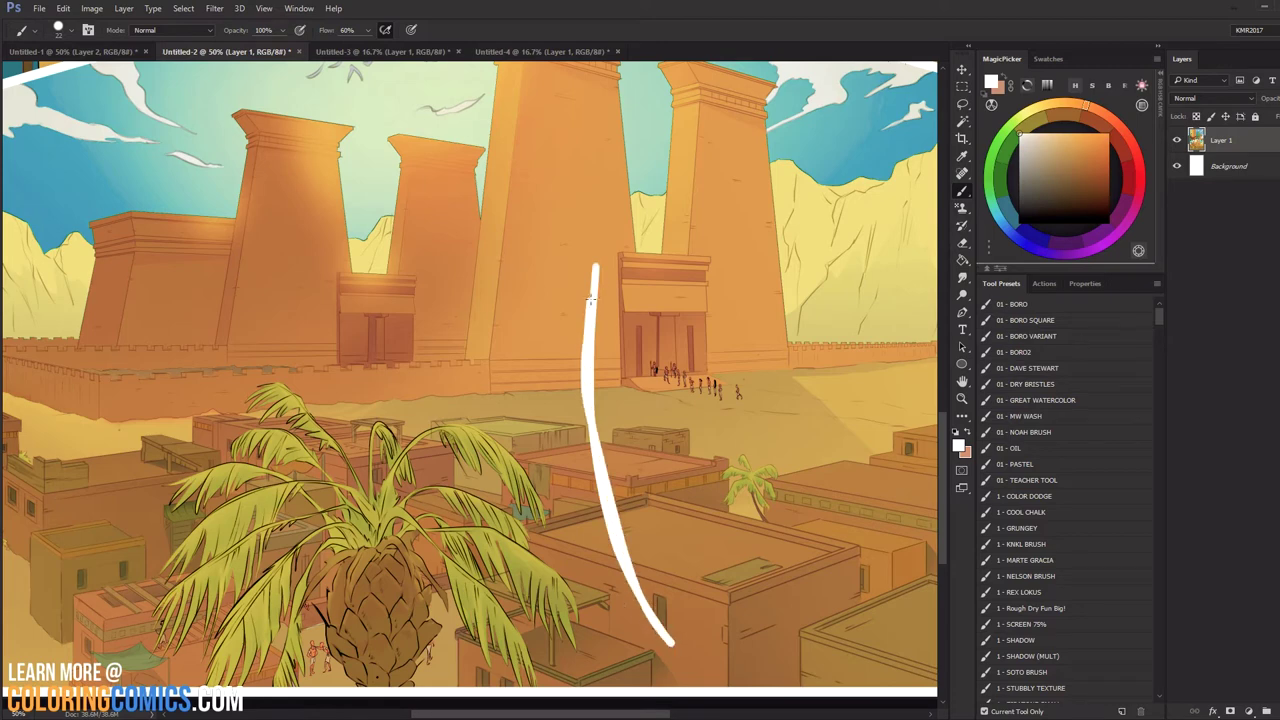
pyautogui.hotkey('ctrl', 'z')
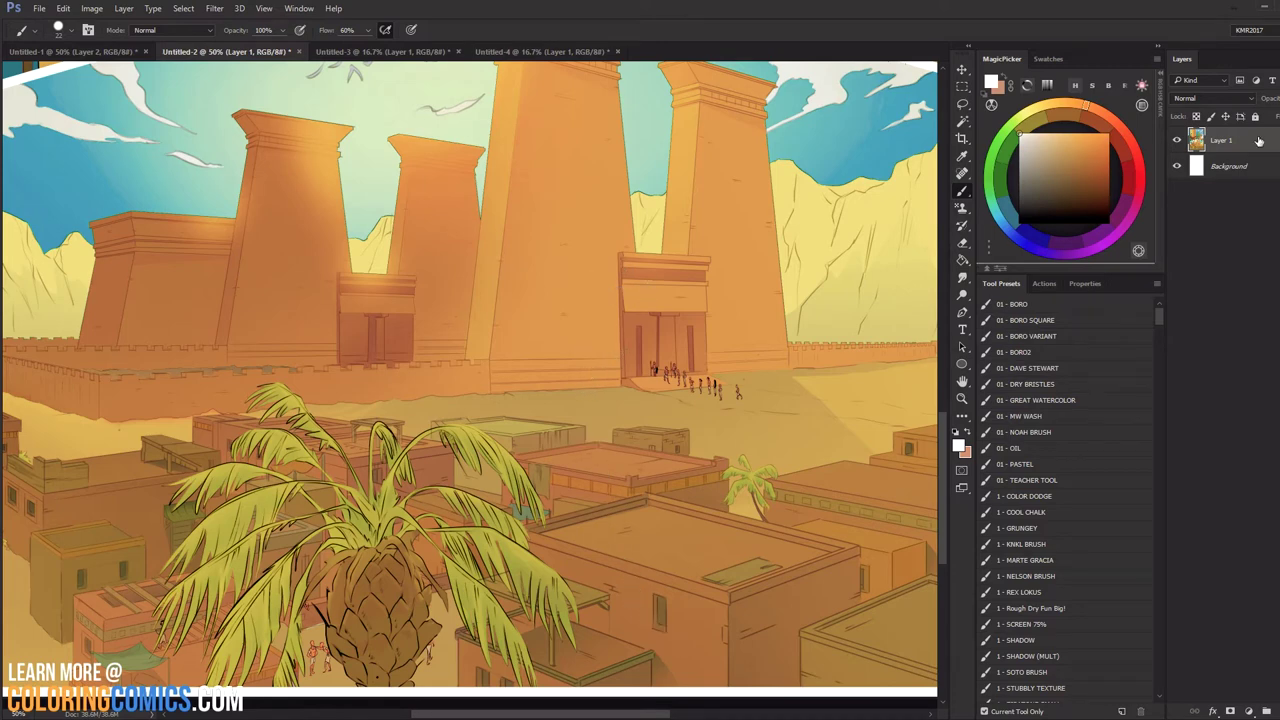
# Add a new layer above the artwork, fill it with black, and set its blend mode to Color.
pyautogui.click(1276, 706)
pyautogui.click(1019, 222)
pyautogui.click(962, 260)
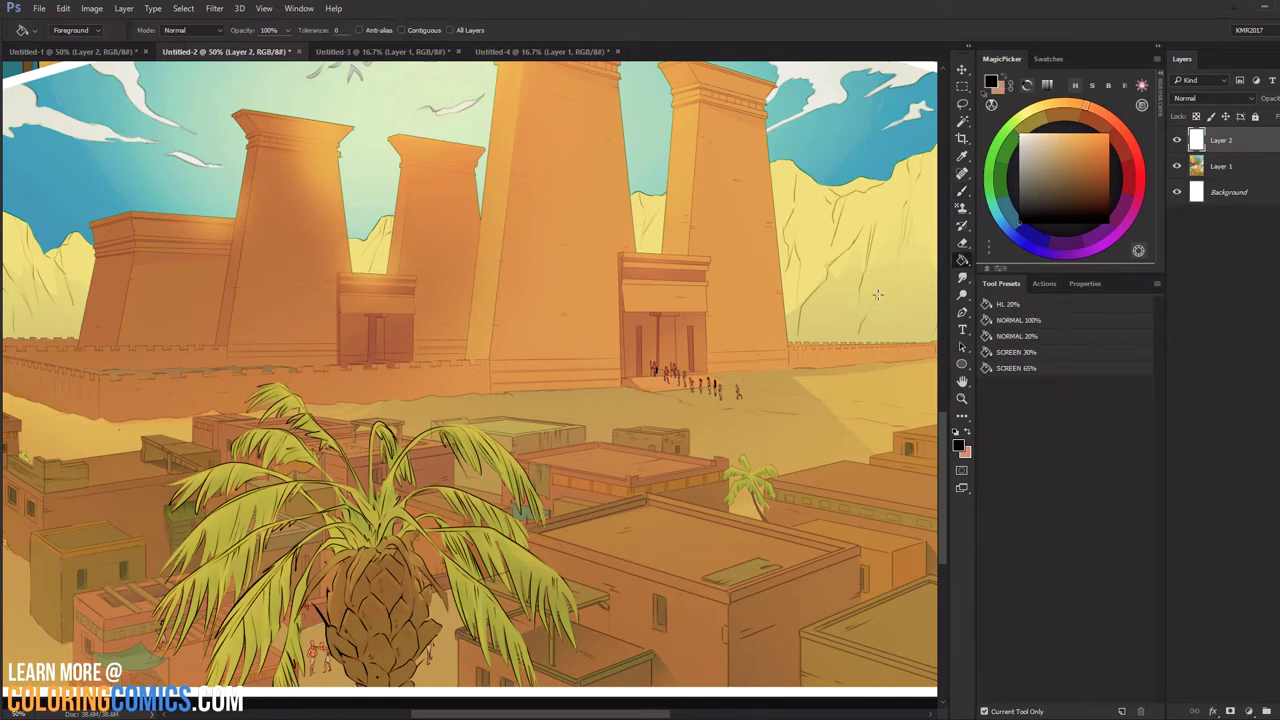
pyautogui.click(900, 272)
pyautogui.click(1240, 99)
pyautogui.click(1190, 350)
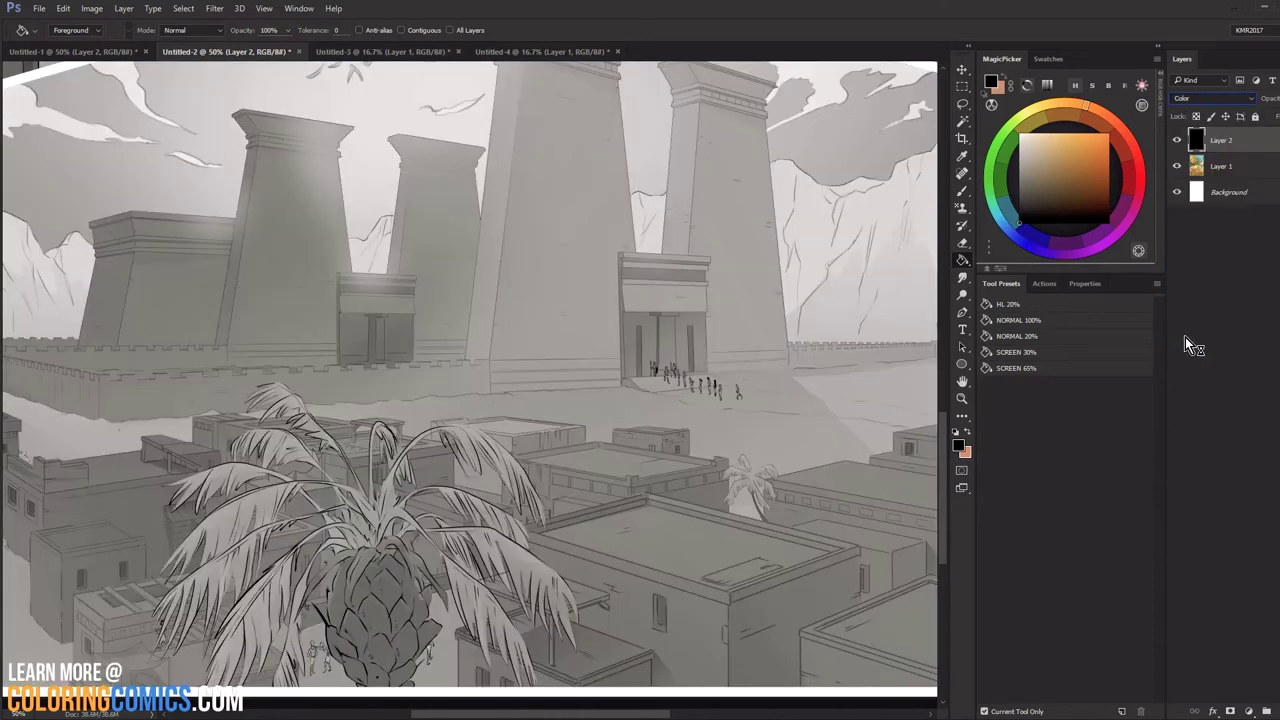
# Sample the greys of the palm trunk, a village building and the tall tower, and compare foreground and background values.
pyautogui.keyDown('alt'); pyautogui.click(404, 594); pyautogui.keyUp('alt')
pyautogui.keyDown('alt'); pyautogui.click(741, 615); pyautogui.keyUp('alt')
pyautogui.keyDown('alt'); pyautogui.click(576, 290); pyautogui.keyUp('alt')
pyautogui.click(962, 397)
pyautogui.hotkey('ctrl', '-')
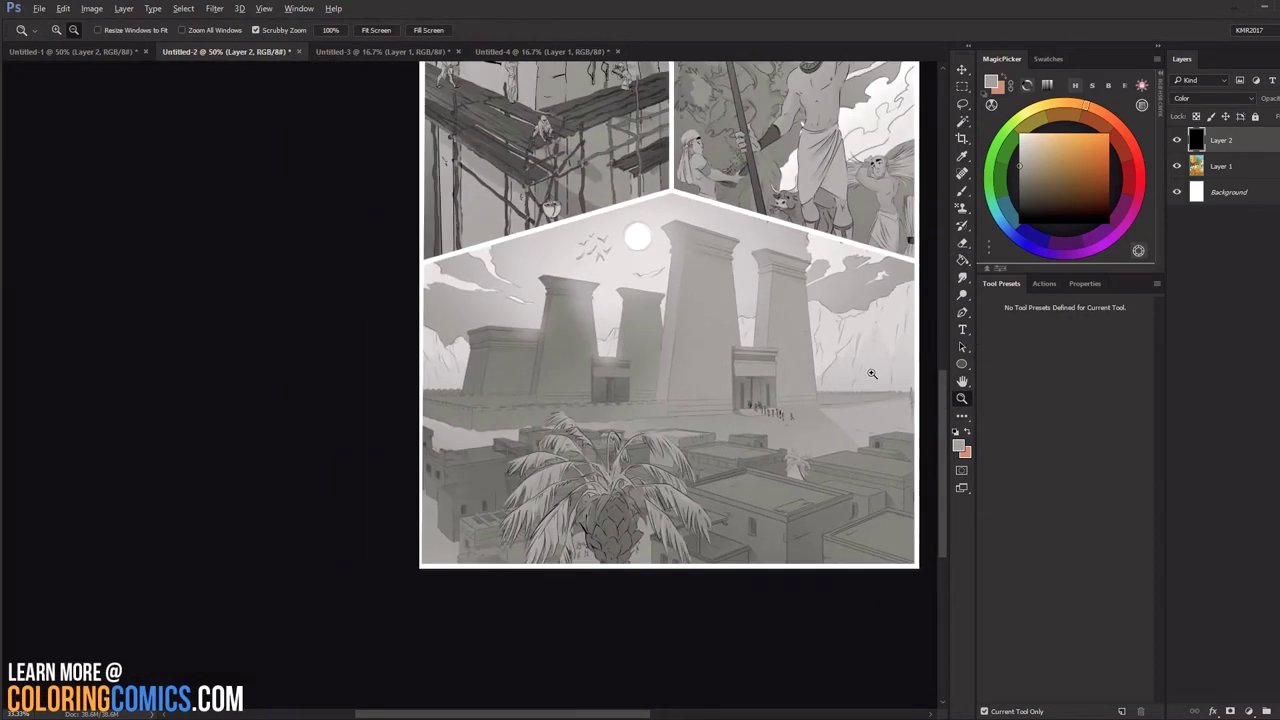
pyautogui.click(611, 455)
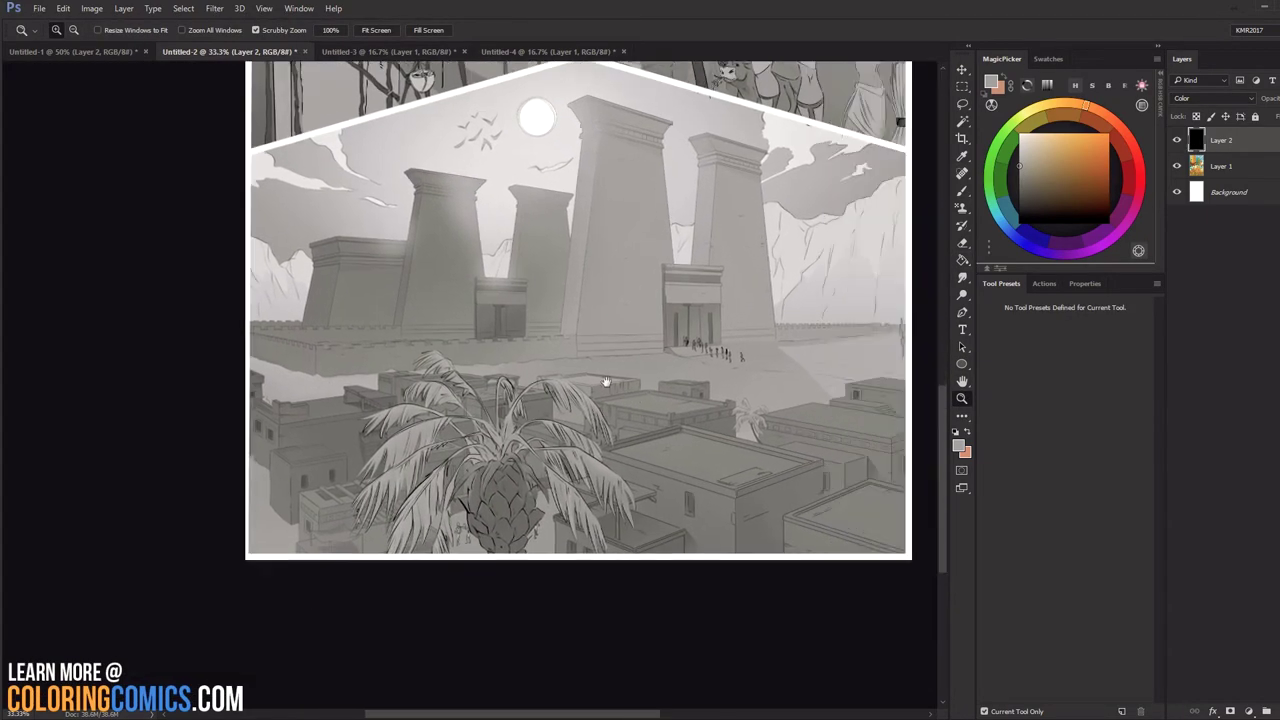
pyautogui.click(606, 381)
pyautogui.moveTo(97, 606); pyautogui.dragTo(120, 538)
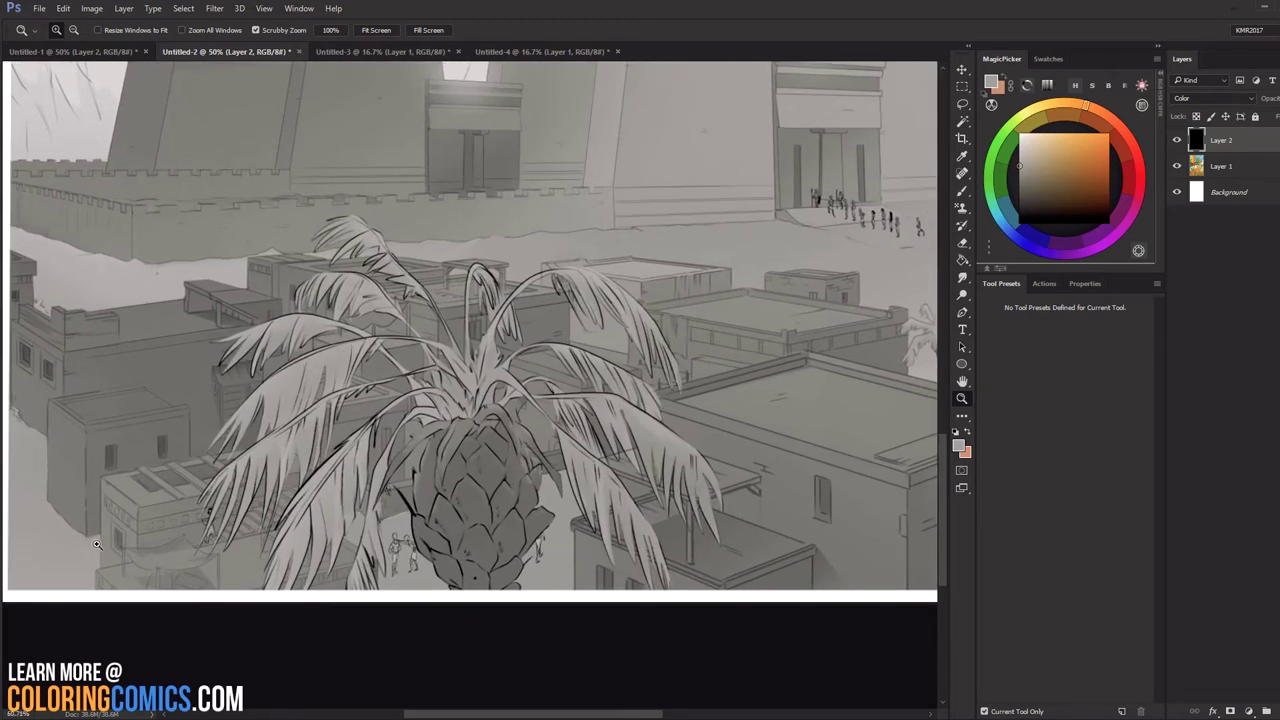
pyautogui.moveTo(550, 420); pyautogui.dragTo(527, 398)
pyautogui.moveTo(616, 315); pyautogui.dragTo(537, 369)
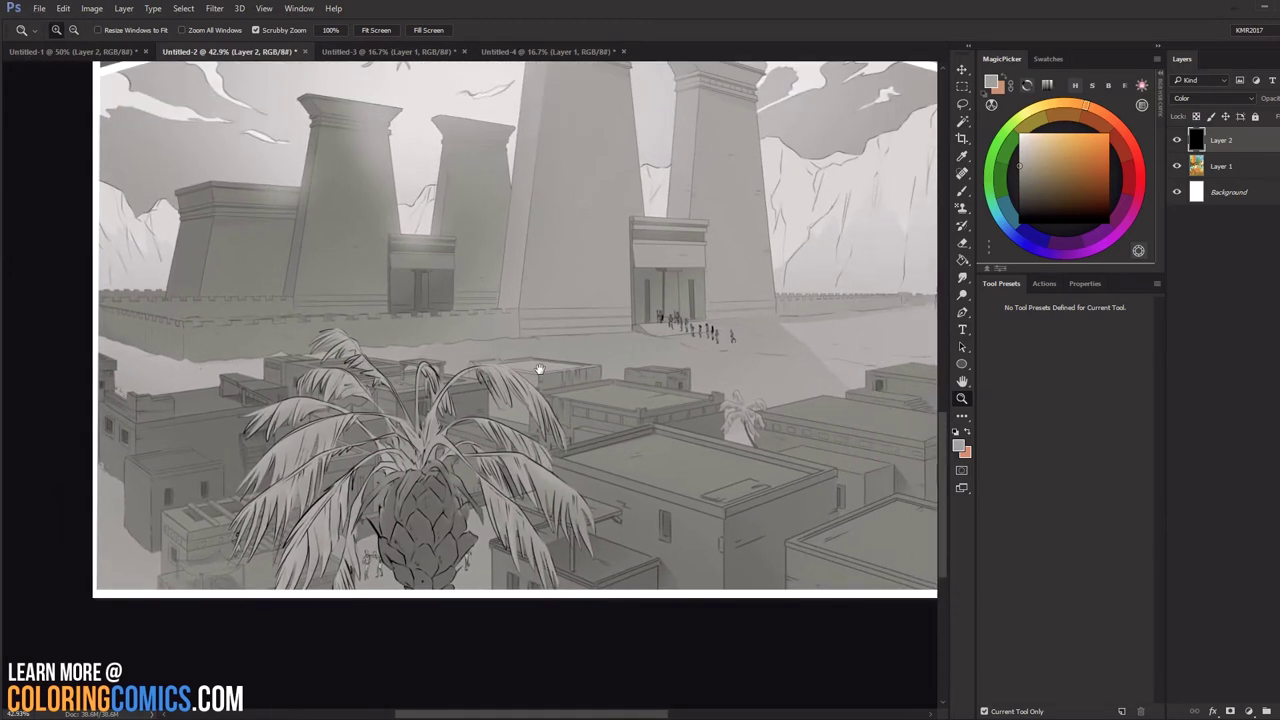
# Lasso the foreground village and palm tree along the rooftop outline down to the panel's bottom border.
pyautogui.press('l')
pyautogui.moveTo(166, 596)
pyautogui.mouseDown()
pyautogui.moveTo(164, 547)
pyautogui.moveTo(141, 542)
pyautogui.moveTo(96, 462)
pyautogui.moveTo(82, 369)
pyautogui.moveTo(155, 397)
pyautogui.moveTo(293, 372)
pyautogui.moveTo(253, 373)
pyautogui.moveTo(314, 349)
pyautogui.moveTo(554, 363)
pyautogui.moveTo(618, 375)
pyautogui.moveTo(477, 406)
pyautogui.moveTo(540, 405)
pyautogui.moveTo(597, 461)
pyautogui.moveTo(633, 428)
pyautogui.moveTo(690, 425)
pyautogui.mouseUp()
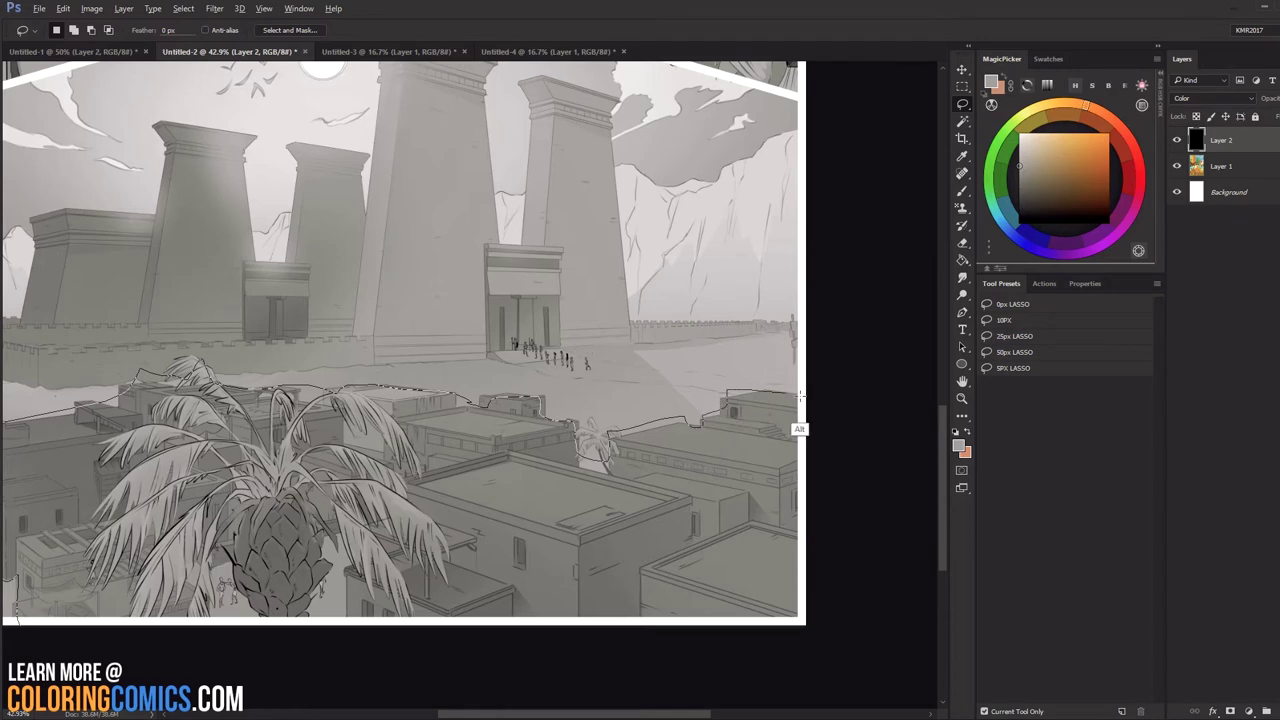
pyautogui.moveTo(800, 396)
pyautogui.mouseDown()
pyautogui.moveTo(820, 518)
pyautogui.moveTo(690, 659)
pyautogui.moveTo(136, 667)
pyautogui.moveTo(355, 634)
pyautogui.moveTo(214, 637)
pyautogui.mouseUp()
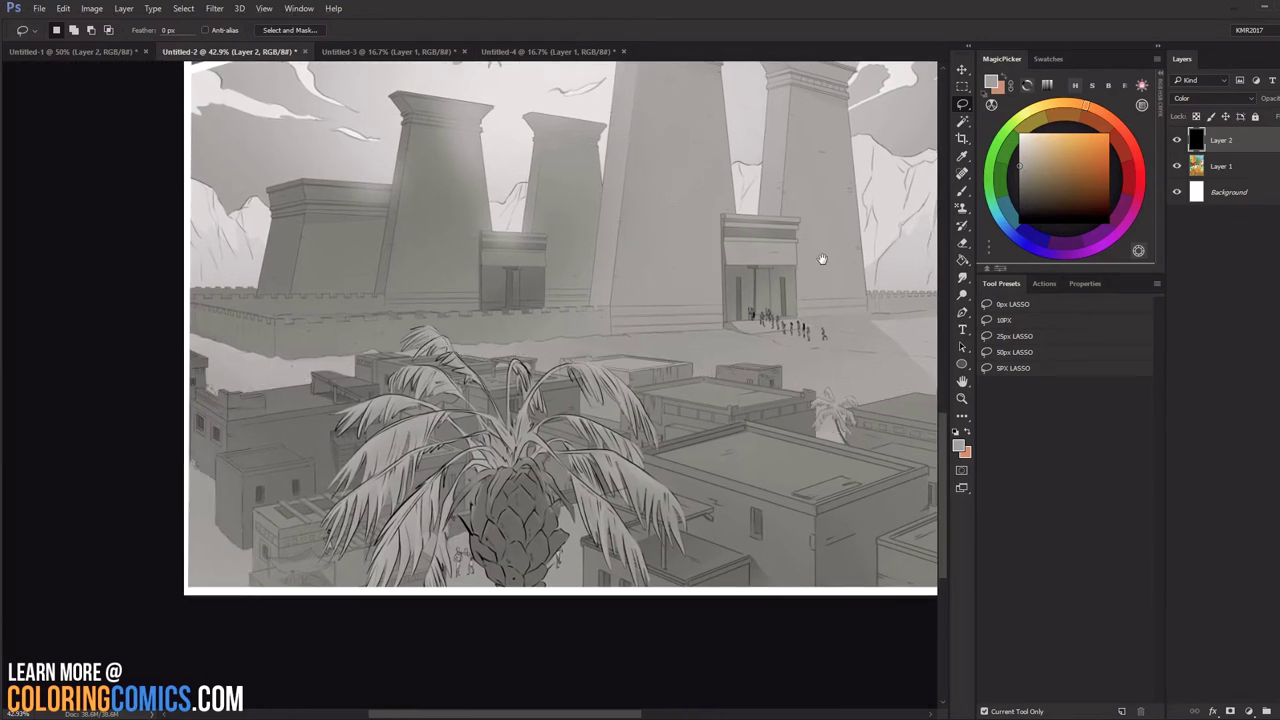
pyautogui.moveTo(822, 259); pyautogui.dragTo(733, 281)
# Darken the selected village on Layer 1 with Levels, setting the shadow input level to 36.
pyautogui.click(1215, 167)
pyautogui.hotkey('ctrl', 'l')
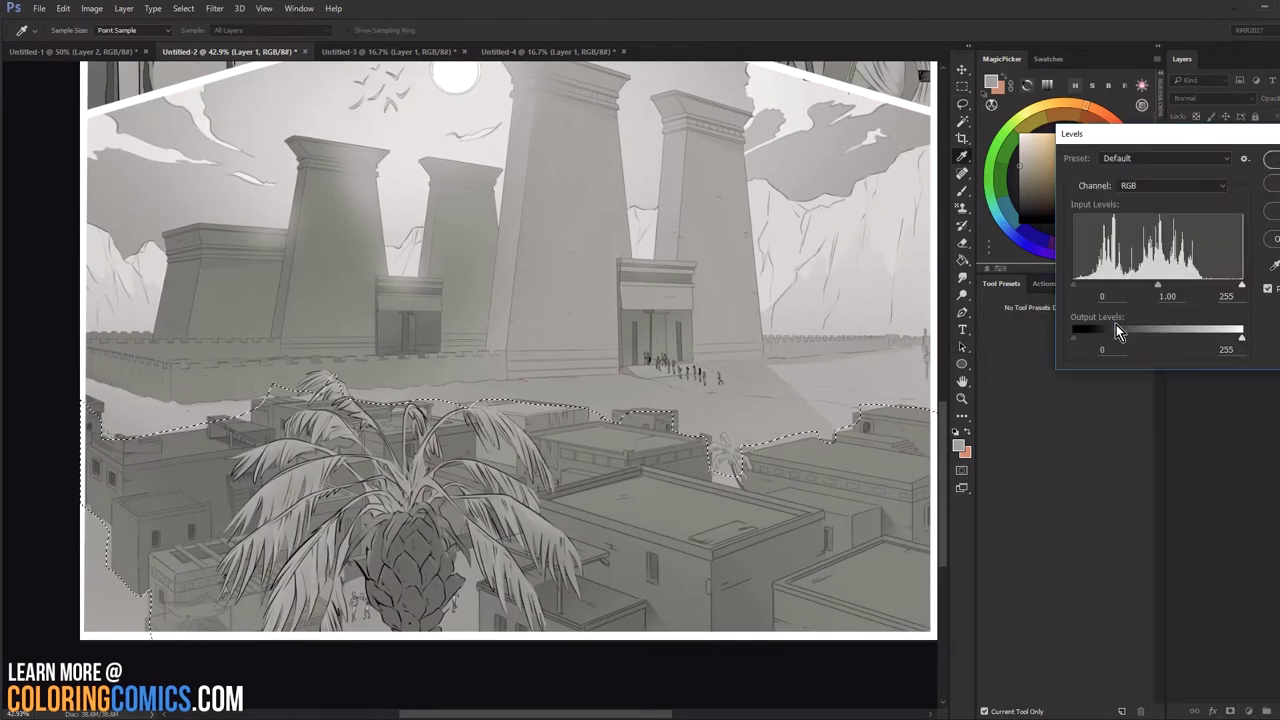
pyautogui.moveTo(1073, 284); pyautogui.dragTo(1098, 281)
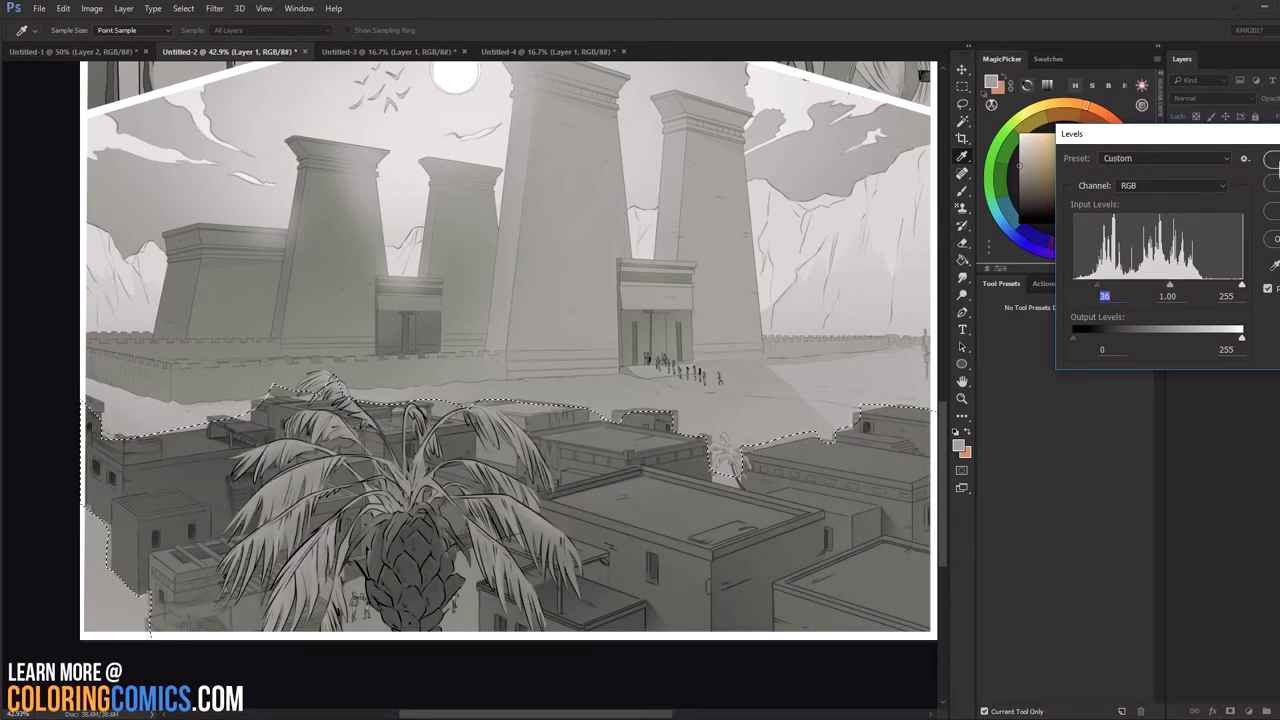
pyautogui.click(1270, 160)
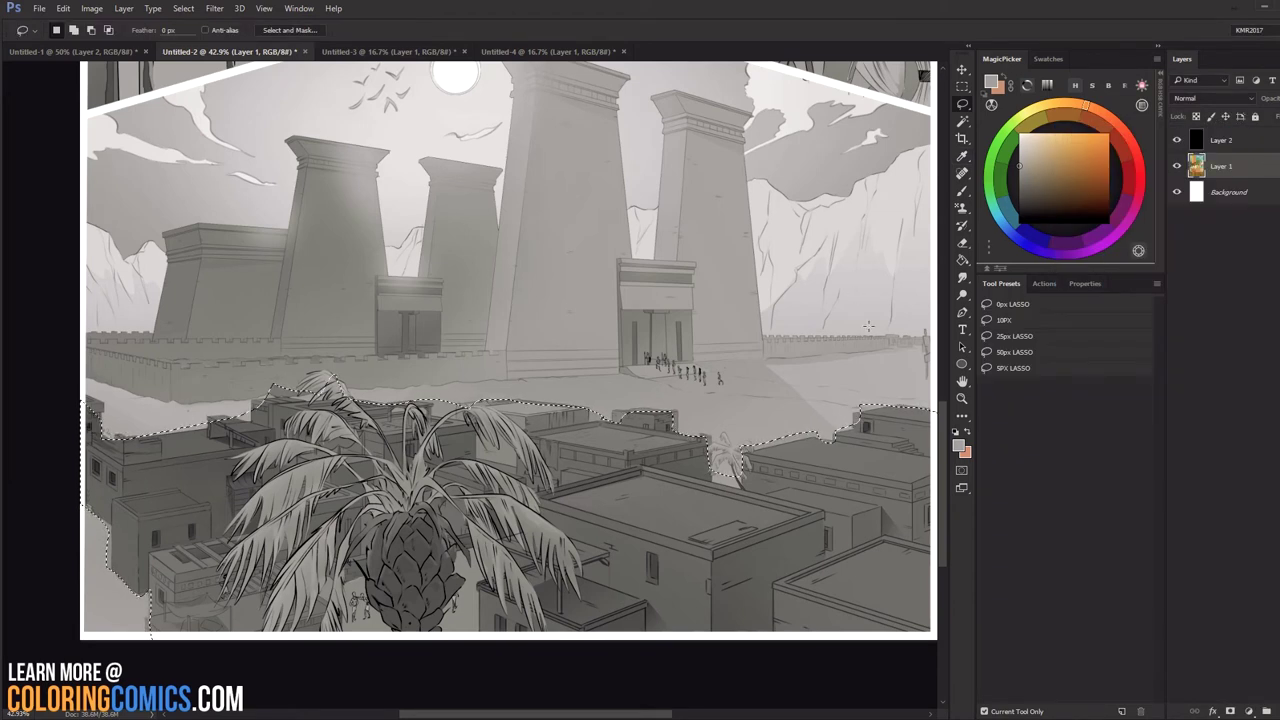
# Compare the panel in greyscale and colour, leave the black Layer 2 hidden with Layer 1 active, and deselect the village.
pyautogui.click(1210, 139)
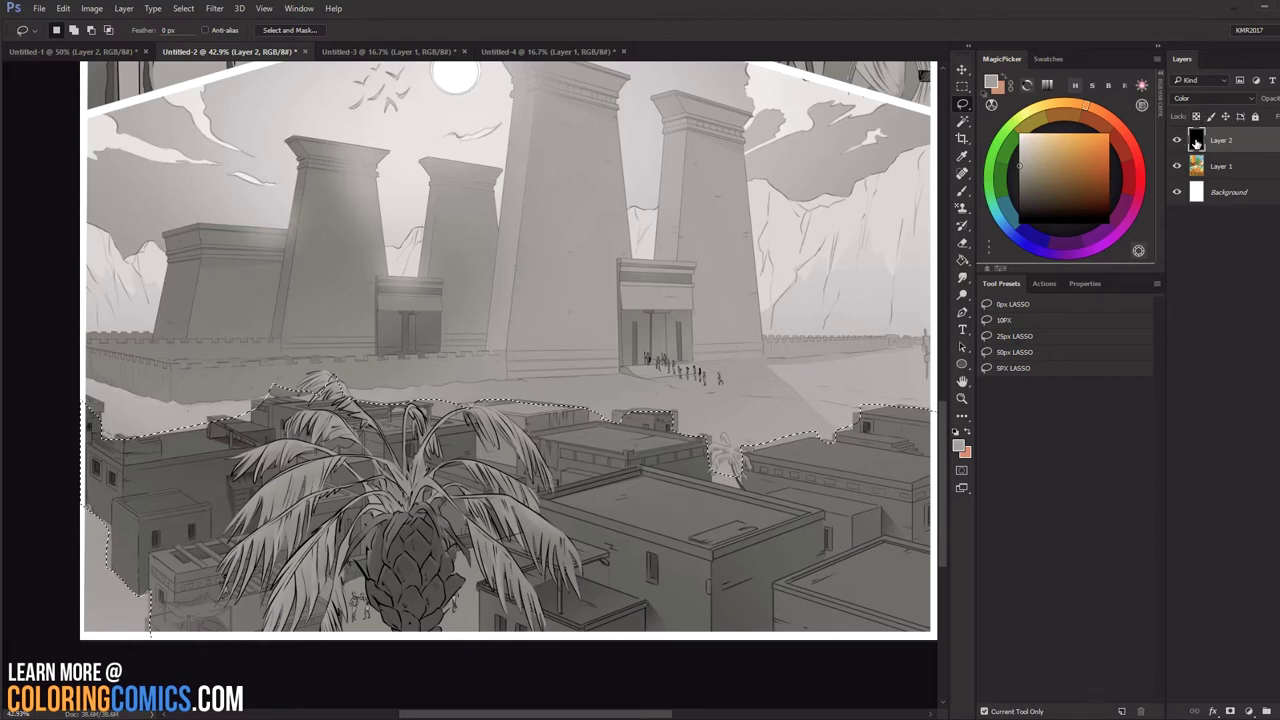
pyautogui.click(1178, 141)
pyautogui.click(1178, 141)
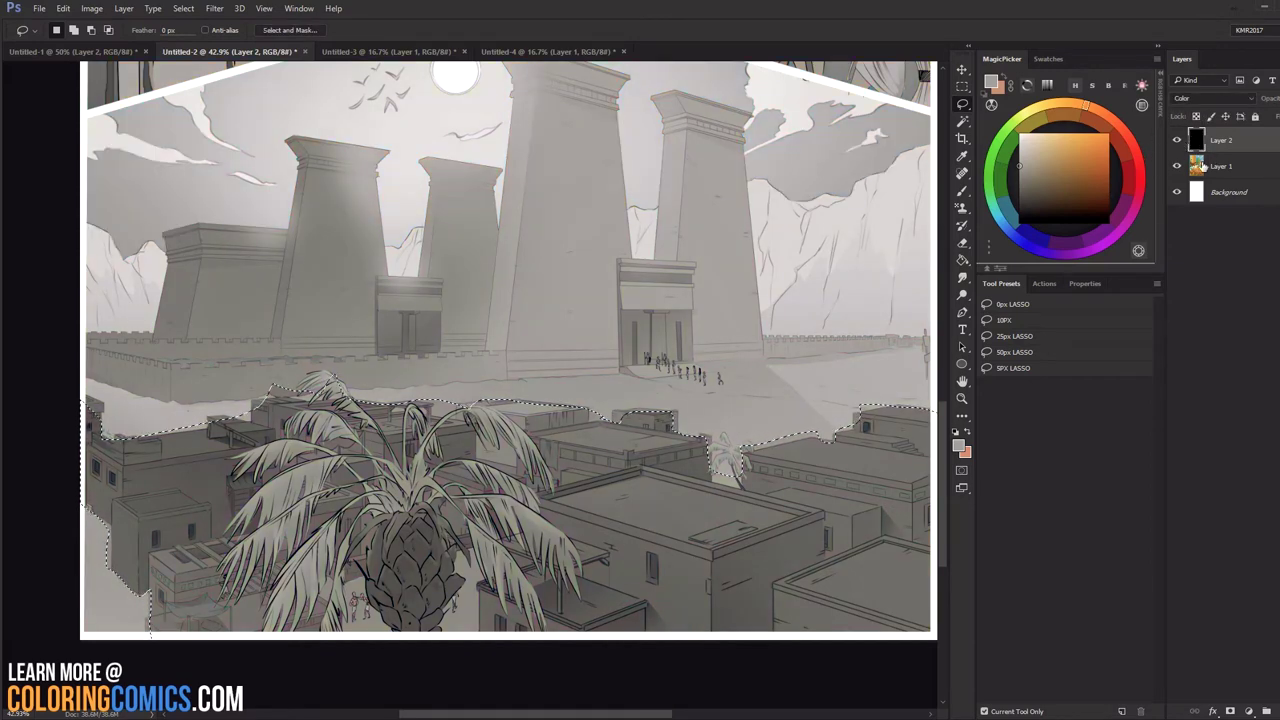
pyautogui.click(1197, 168)
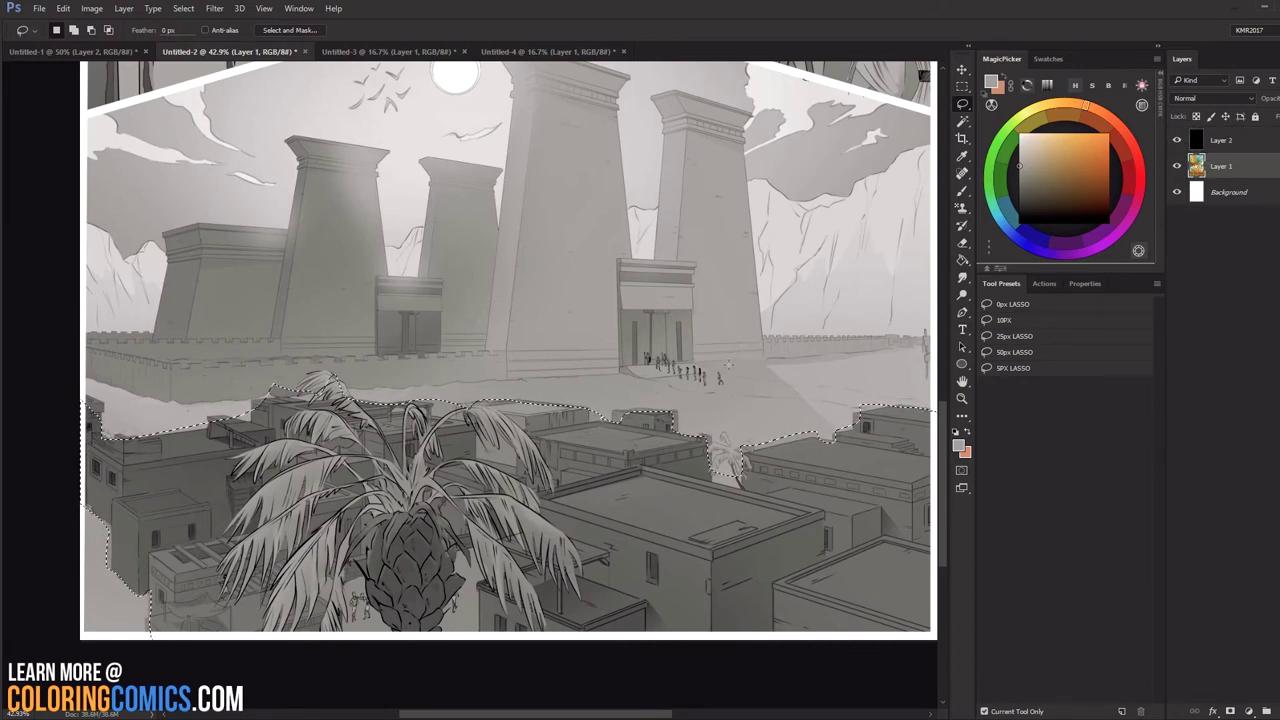
pyautogui.click(1177, 143)
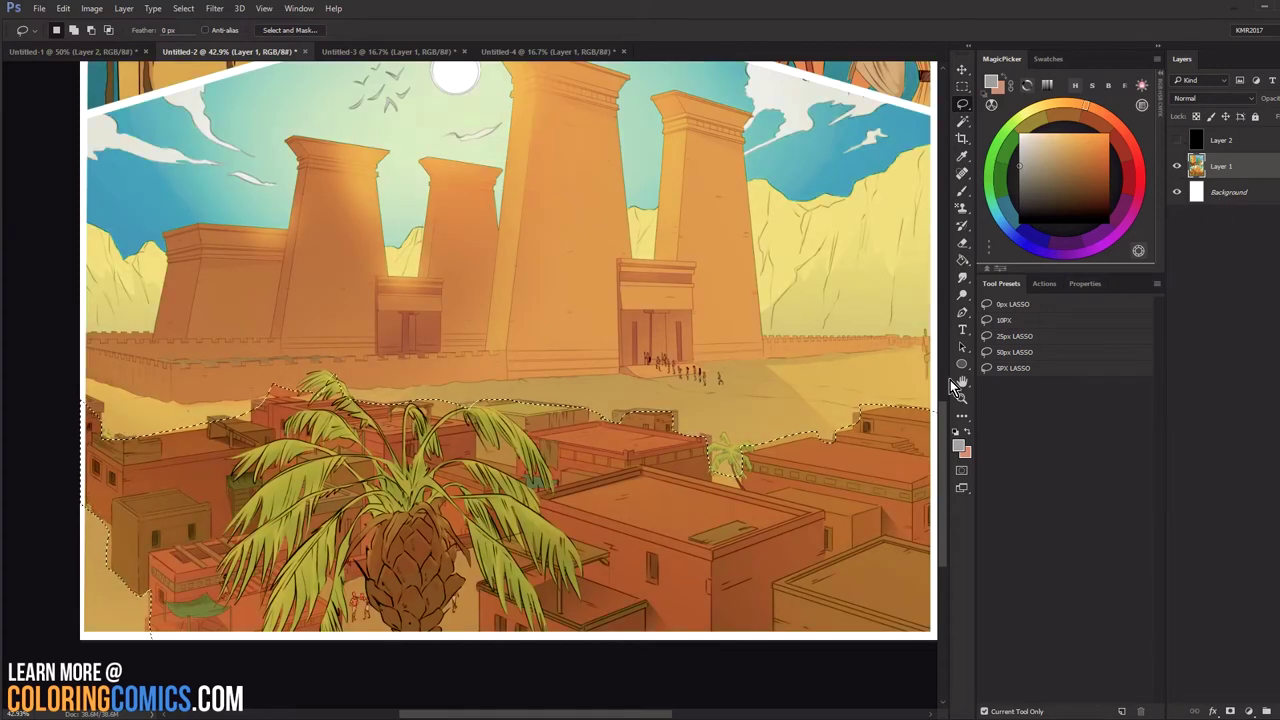
pyautogui.press('z')
pyautogui.keyDown('alt'); pyautogui.click(790, 420); pyautogui.keyUp('alt')
pyautogui.keyDown('alt'); pyautogui.click(800, 412); pyautogui.keyUp('alt')
pyautogui.press('l')
pyautogui.hotkey('ctrl', 'd')
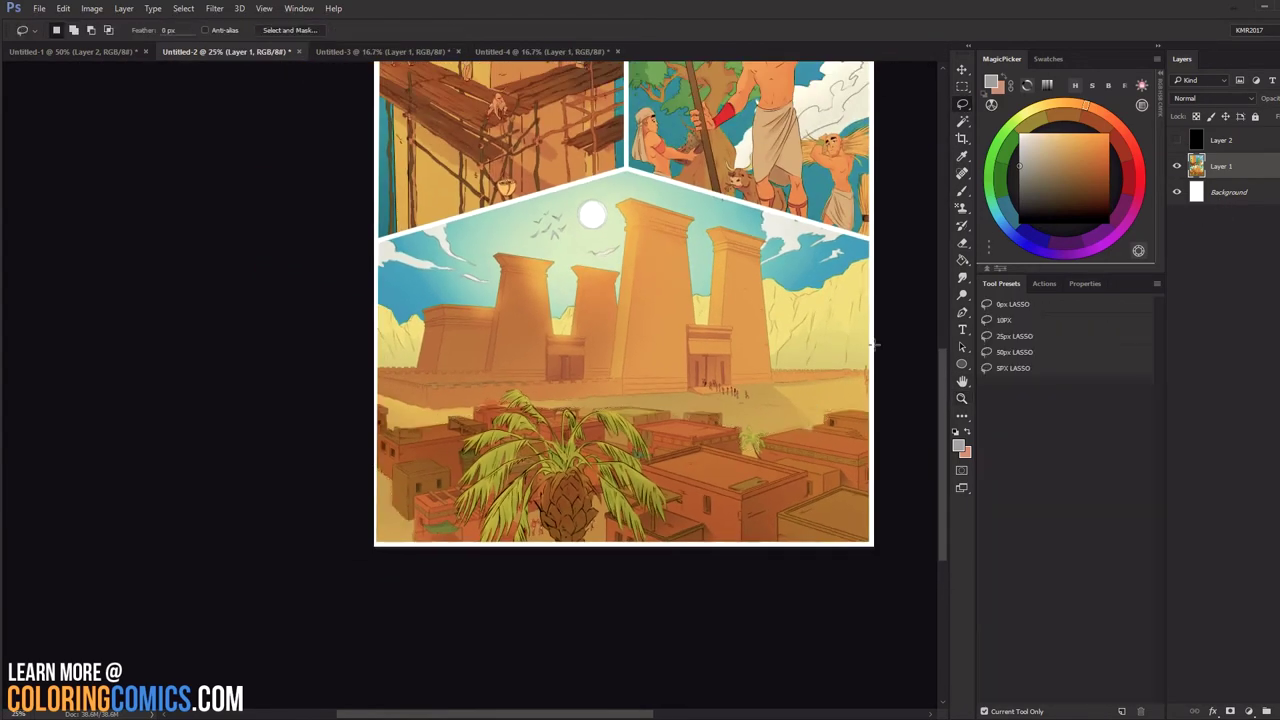
pyautogui.moveTo(806, 351); pyautogui.dragTo(667, 437)
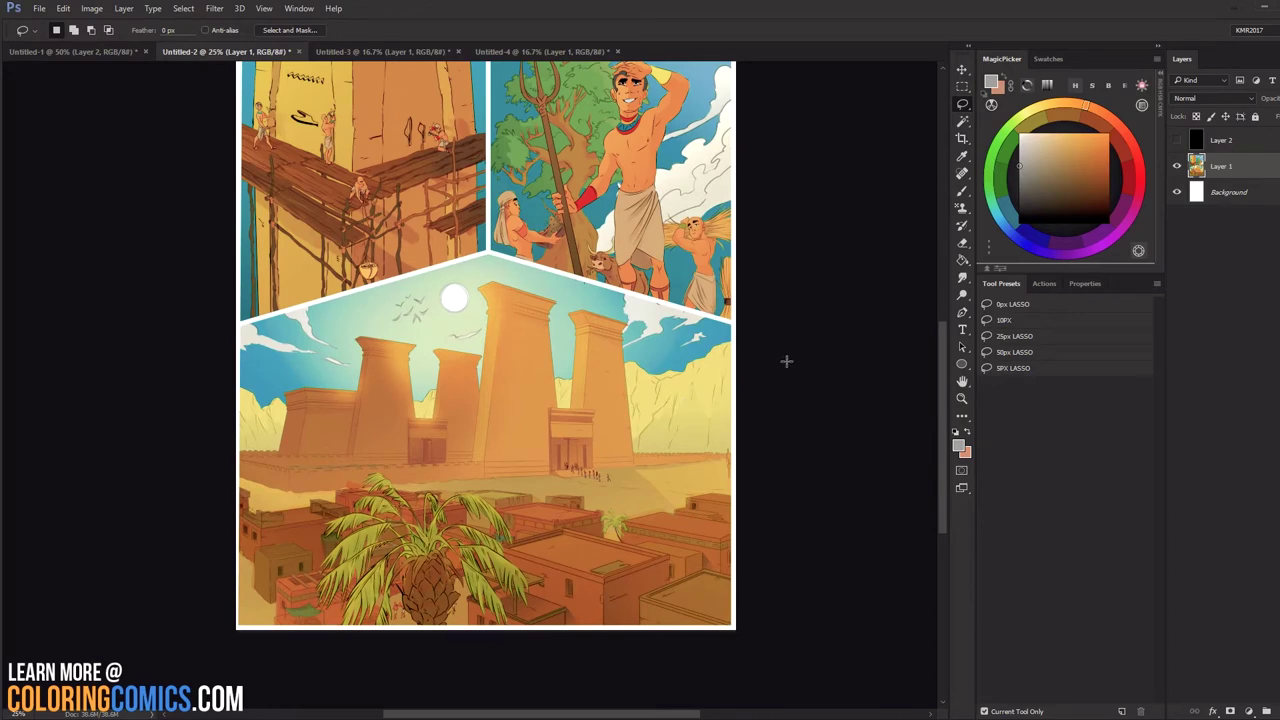
# Try grey brush strokes along the foreground palm's fronds and trunk, and undo them.
pyautogui.press('z')
pyautogui.click(464, 511)
pyautogui.click(470, 550)
pyautogui.moveTo(476, 556)
pyautogui.mouseDown()
pyautogui.moveTo(546, 409)
pyautogui.moveTo(440, 445)
pyautogui.moveTo(490, 400)
pyautogui.moveTo(470, 505)
pyautogui.moveTo(500, 510)
pyautogui.mouseUp()
pyautogui.press('b')
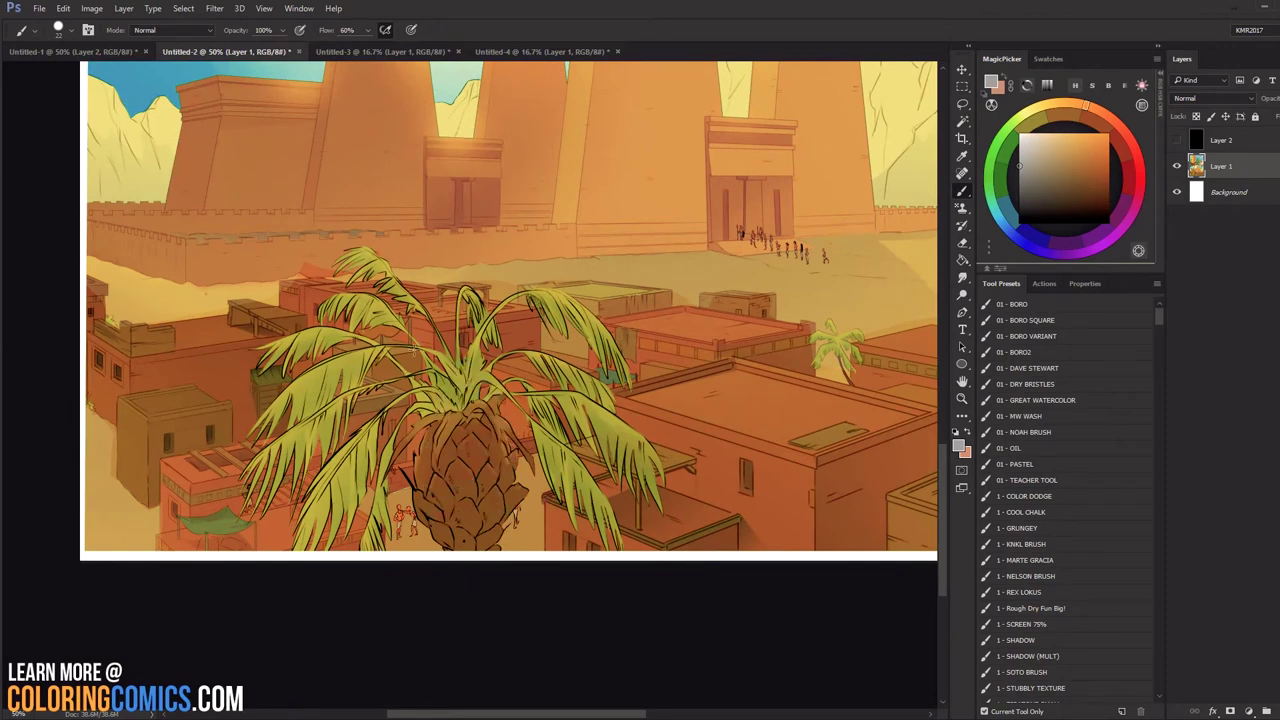
pyautogui.moveTo(250, 395)
pyautogui.mouseDown()
pyautogui.moveTo(430, 362)
pyautogui.moveTo(470, 520)
pyautogui.mouseUp()
pyautogui.moveTo(485, 330); pyautogui.dragTo(590, 400)
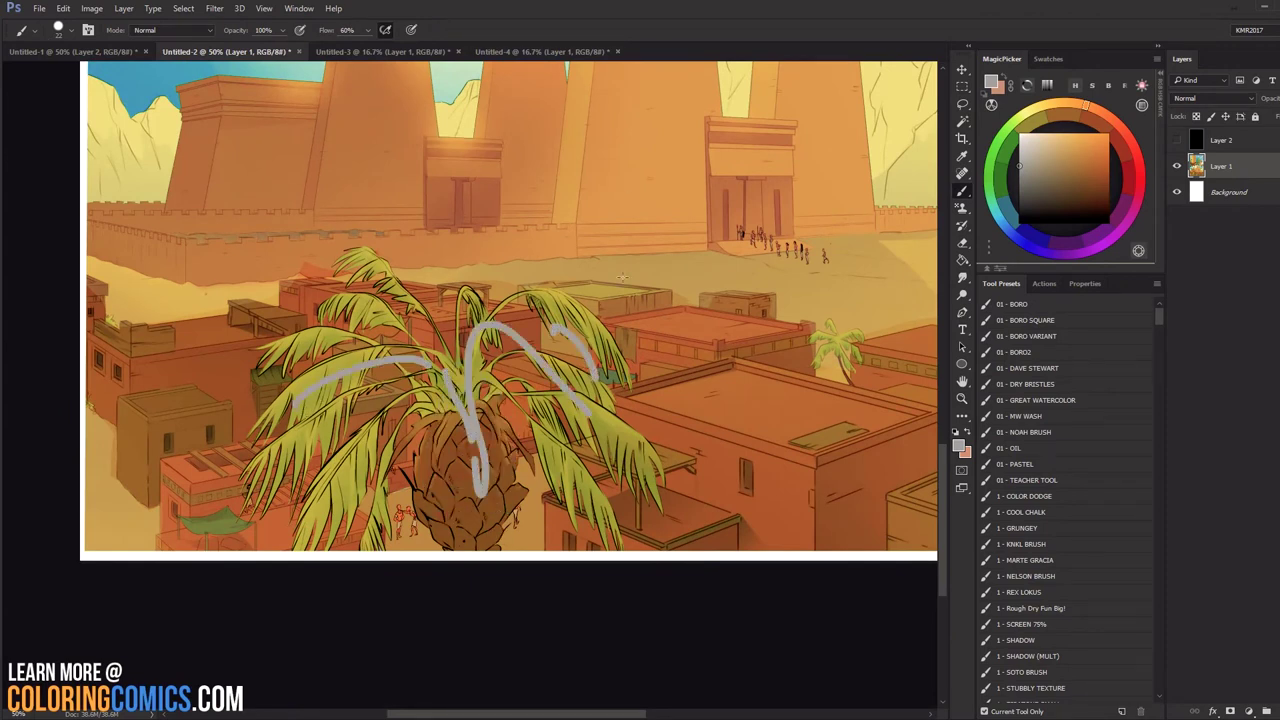
pyautogui.moveTo(707, 210); pyautogui.dragTo(617, 410)
pyautogui.click(962, 398)
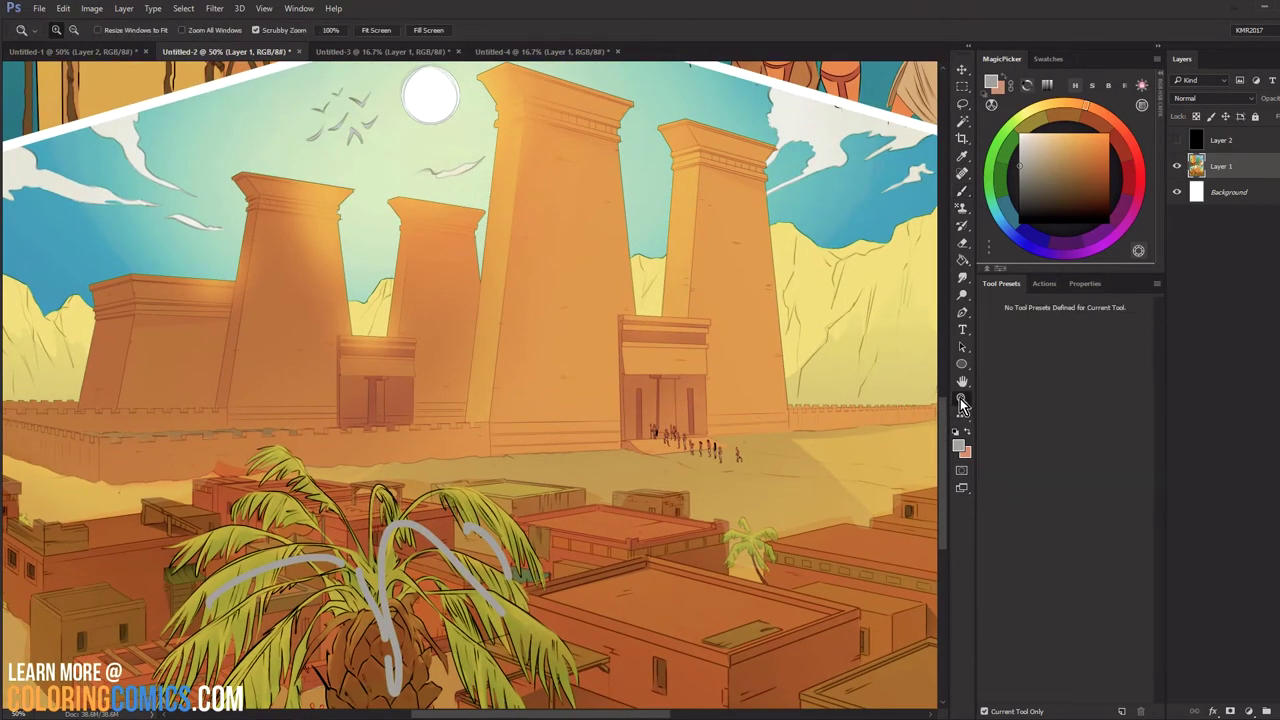
pyautogui.keyDown('alt'); pyautogui.click(787, 404); pyautogui.keyUp('alt')
pyautogui.keyDown('alt'); pyautogui.click(788, 405); pyautogui.keyUp('alt')
pyautogui.hotkey('ctrl', 'z')
pyautogui.hotkey('ctrl', 'z')
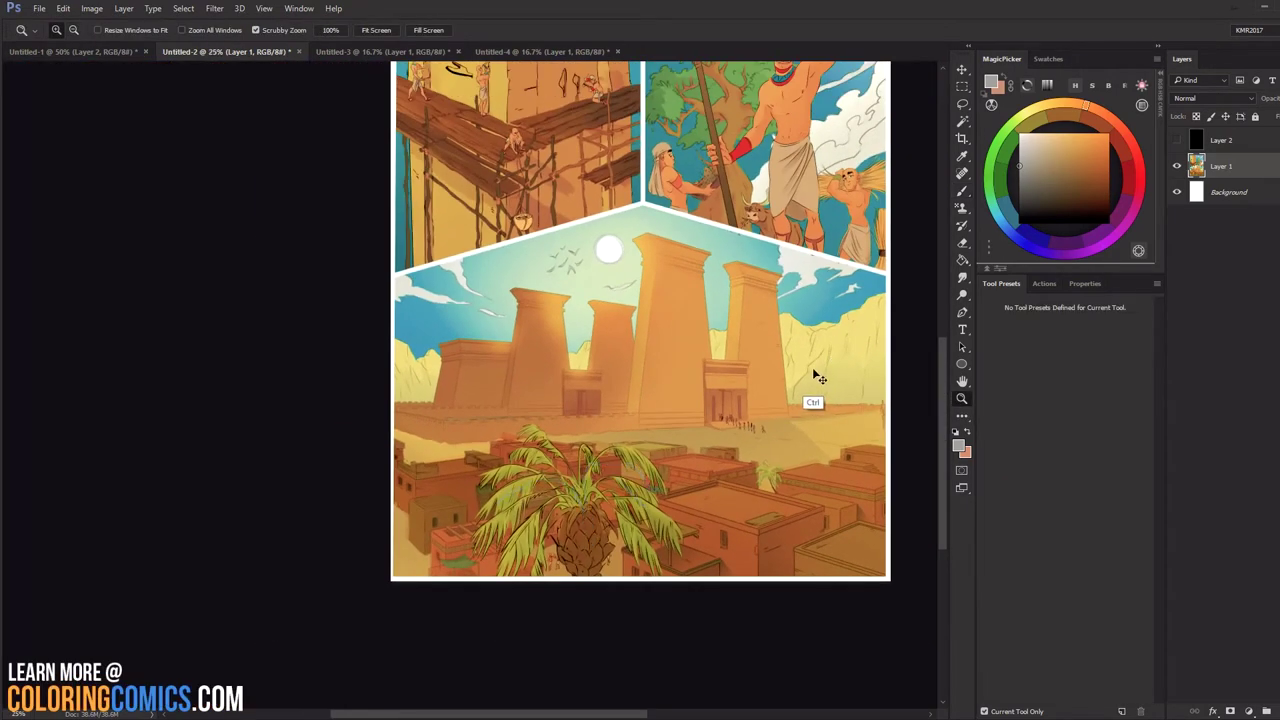
pyautogui.moveTo(812, 351); pyautogui.dragTo(630, 395)
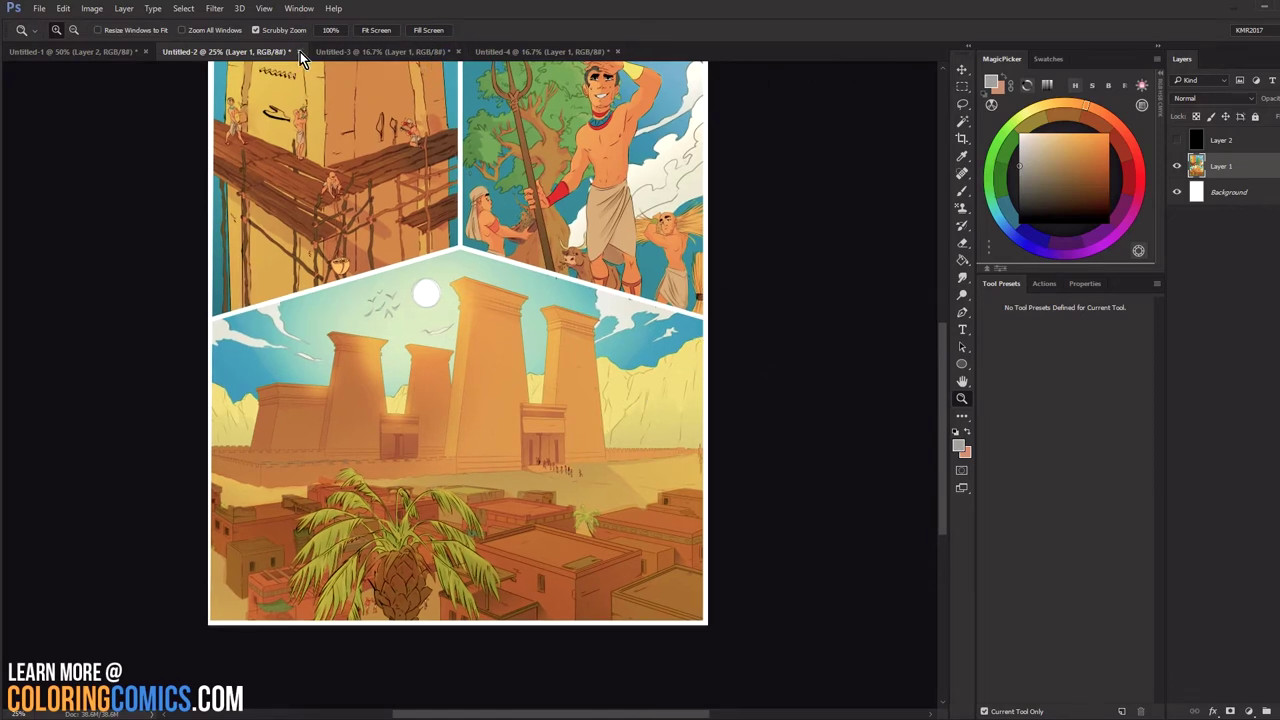
# Switch to the Untitled-3 comic page.
pyautogui.click(352, 51)
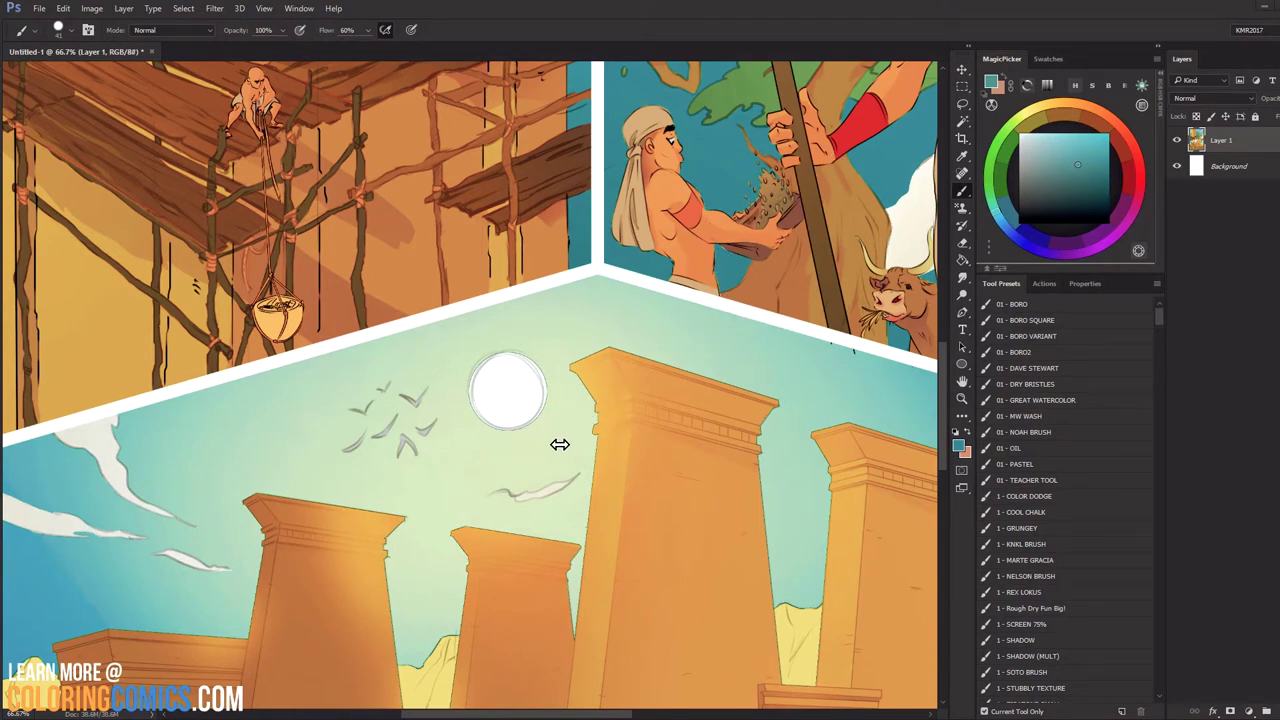
# Sample the teal background behind the basket carrier in the panel above the temple scene.
pyautogui.keyDown('alt'); pyautogui.click(727, 178); pyautogui.keyUp('alt')
pyautogui.keyDown('alt'); pyautogui.click(706, 168); pyautogui.keyUp('alt')
pyautogui.moveTo(720, 168); pyautogui.dragTo(662, 298)
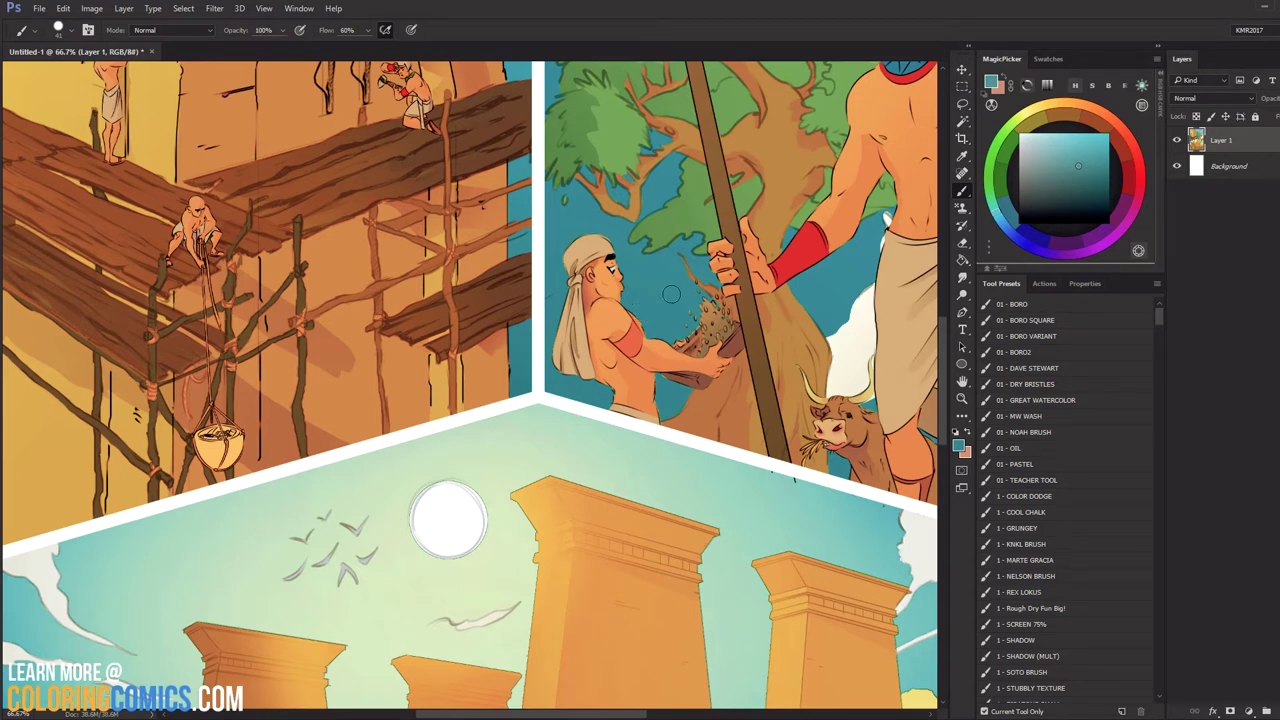
pyautogui.moveTo(665, 297); pyautogui.dragTo(648, 168)
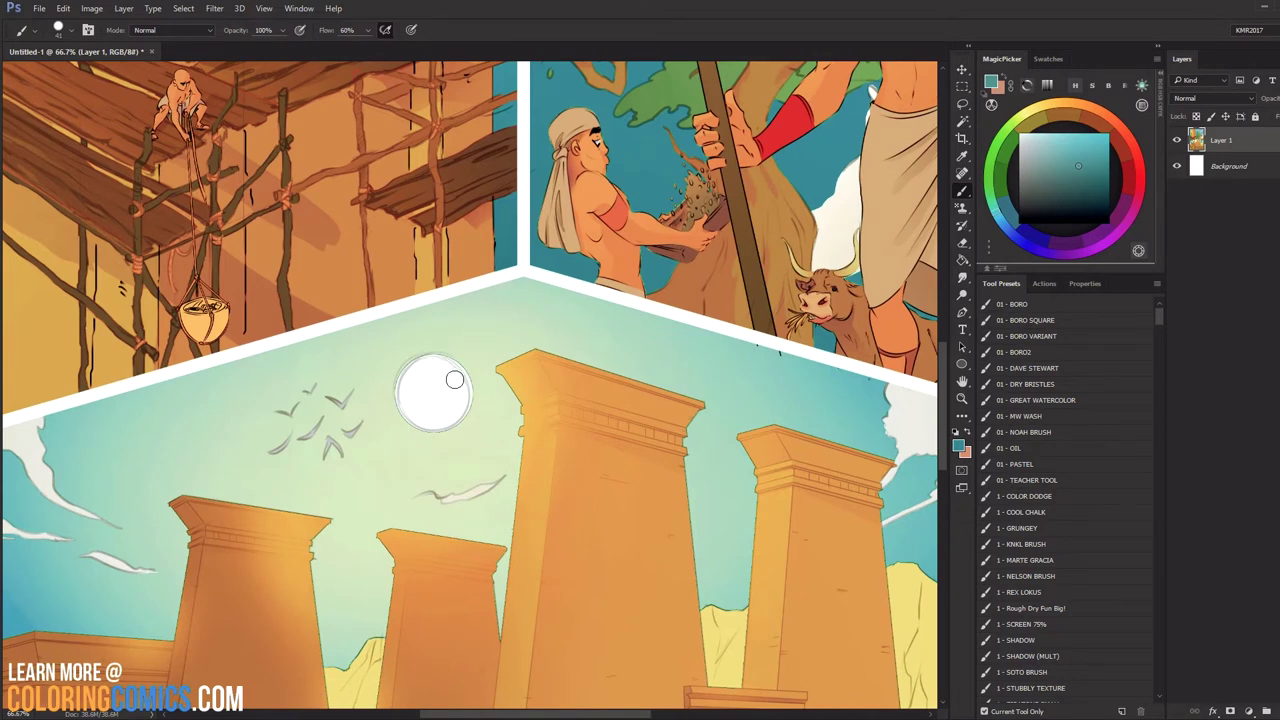
pyautogui.moveTo(503, 372); pyautogui.dragTo(608, 329)
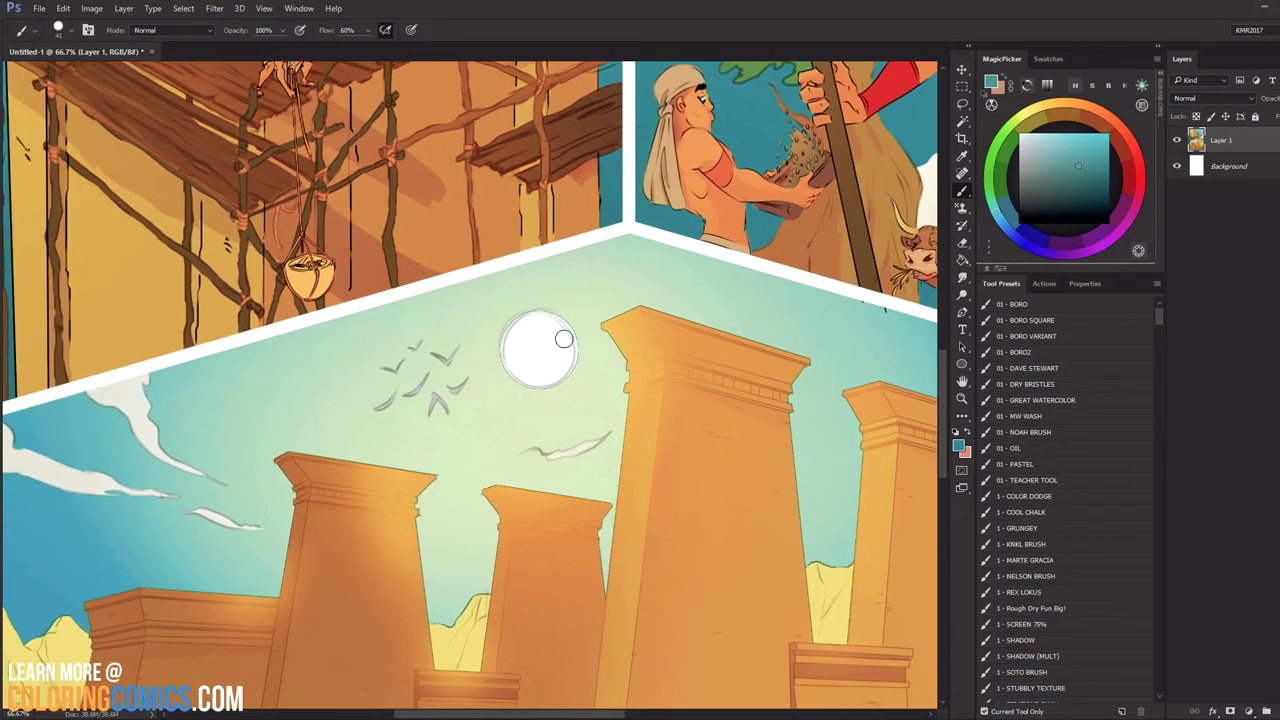
# Sample the pale green sky at several points around the sun and down between the temple towers.
pyautogui.keyDown('alt'); pyautogui.click(484, 346); pyautogui.keyUp('alt')
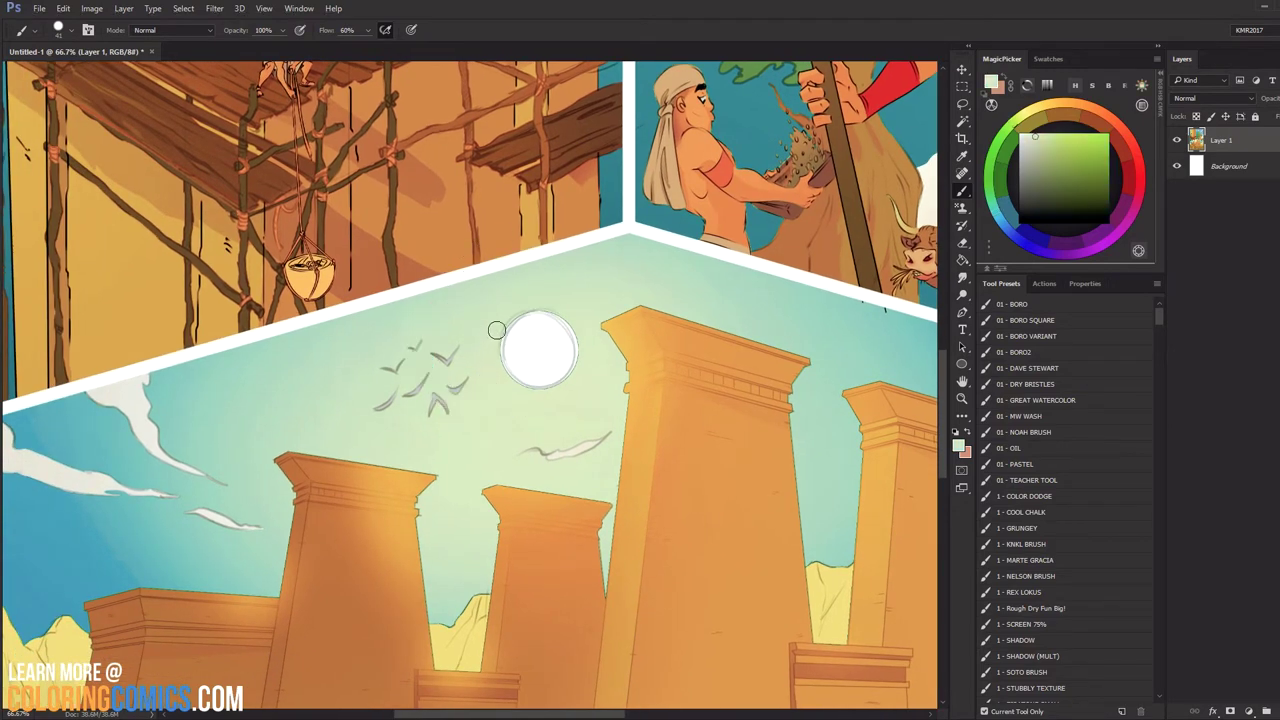
pyautogui.keyDown('alt'); pyautogui.click(499, 324); pyautogui.keyUp('alt')
pyautogui.keyDown('alt'); pyautogui.click(506, 295); pyautogui.keyUp('alt')
pyautogui.keyDown('alt'); pyautogui.click(588, 274); pyautogui.keyUp('alt')
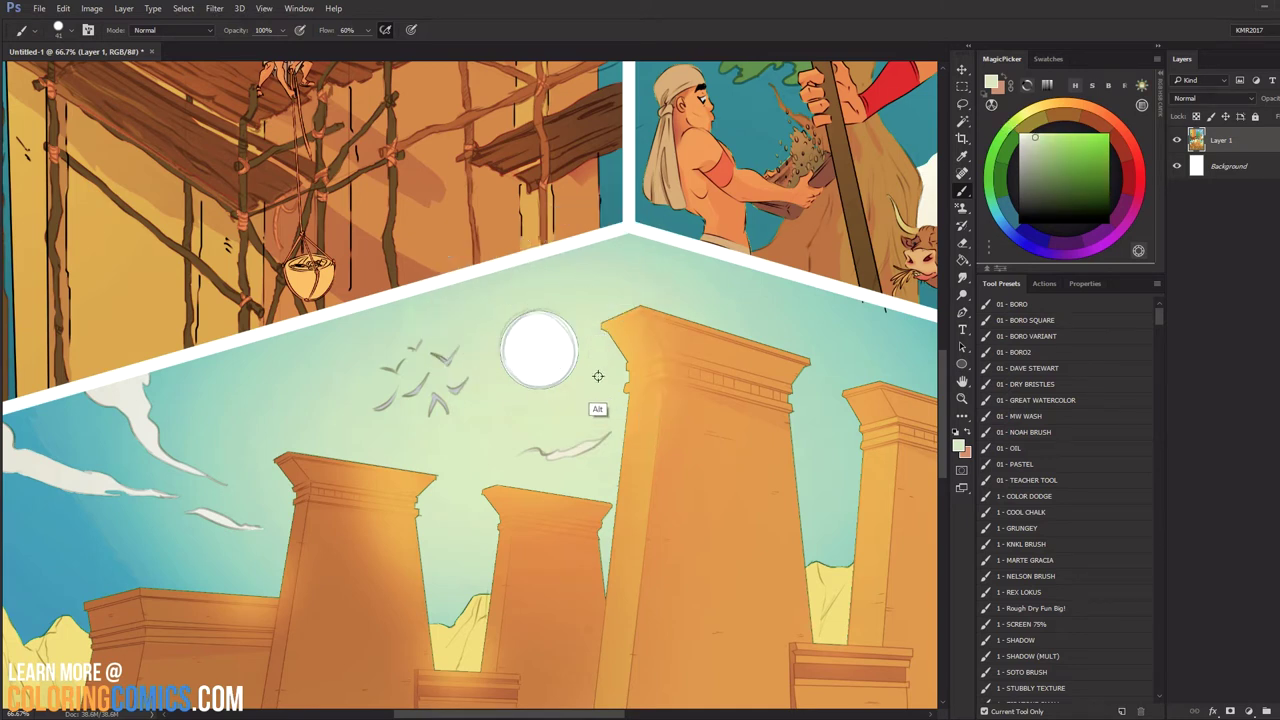
pyautogui.keyDown('alt'); pyautogui.click(496, 410); pyautogui.keyUp('alt')
pyautogui.keyDown('alt'); pyautogui.click(487, 321); pyautogui.keyUp('alt')
pyautogui.keyDown('alt'); pyautogui.click(485, 301); pyautogui.keyUp('alt')
pyautogui.keyDown('alt'); pyautogui.click(487, 312); pyautogui.keyUp('alt')
pyautogui.keyDown('alt'); pyautogui.click(485, 450); pyautogui.keyUp('alt')
pyautogui.keyDown('alt'); pyautogui.click(463, 509); pyautogui.keyUp('alt')
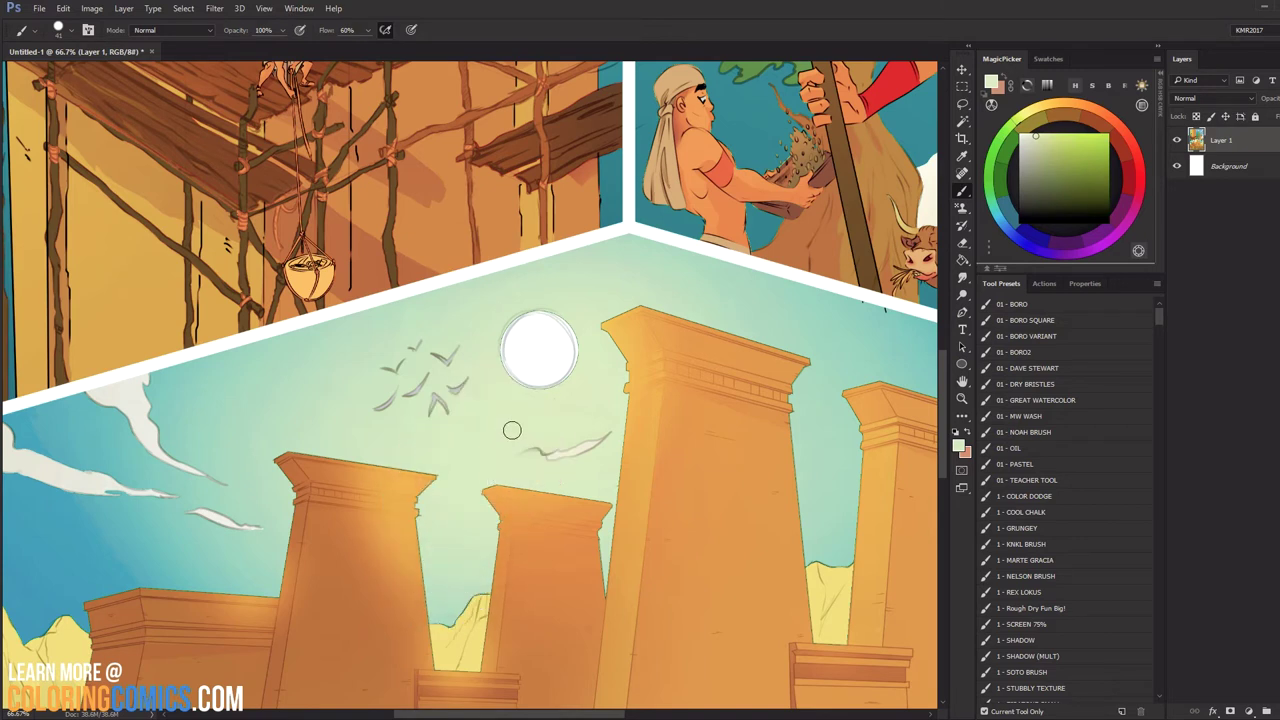
# Sample the sky colours outward from the birds, past the white clouds, to the deep blue beside the distant mountains.
pyautogui.keyDown('alt'); pyautogui.click(300, 357); pyautogui.keyUp('alt')
pyautogui.keyDown('alt'); pyautogui.click(251, 394); pyautogui.keyUp('alt')
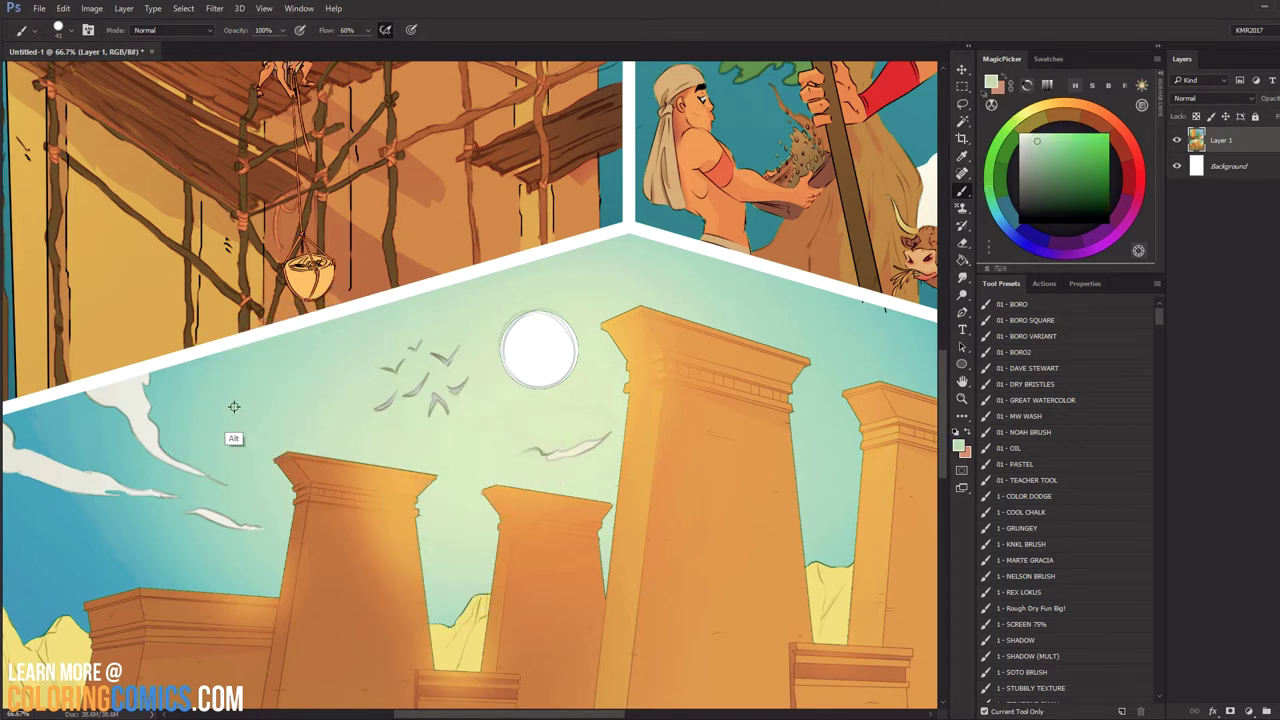
pyautogui.keyDown('alt'); pyautogui.click(211, 412); pyautogui.keyUp('alt')
pyautogui.keyDown('alt'); pyautogui.click(202, 434); pyautogui.keyUp('alt')
pyautogui.keyDown('alt'); pyautogui.click(233, 470); pyautogui.keyUp('alt')
pyautogui.keyDown('alt'); pyautogui.click(168, 520); pyautogui.keyUp('alt')
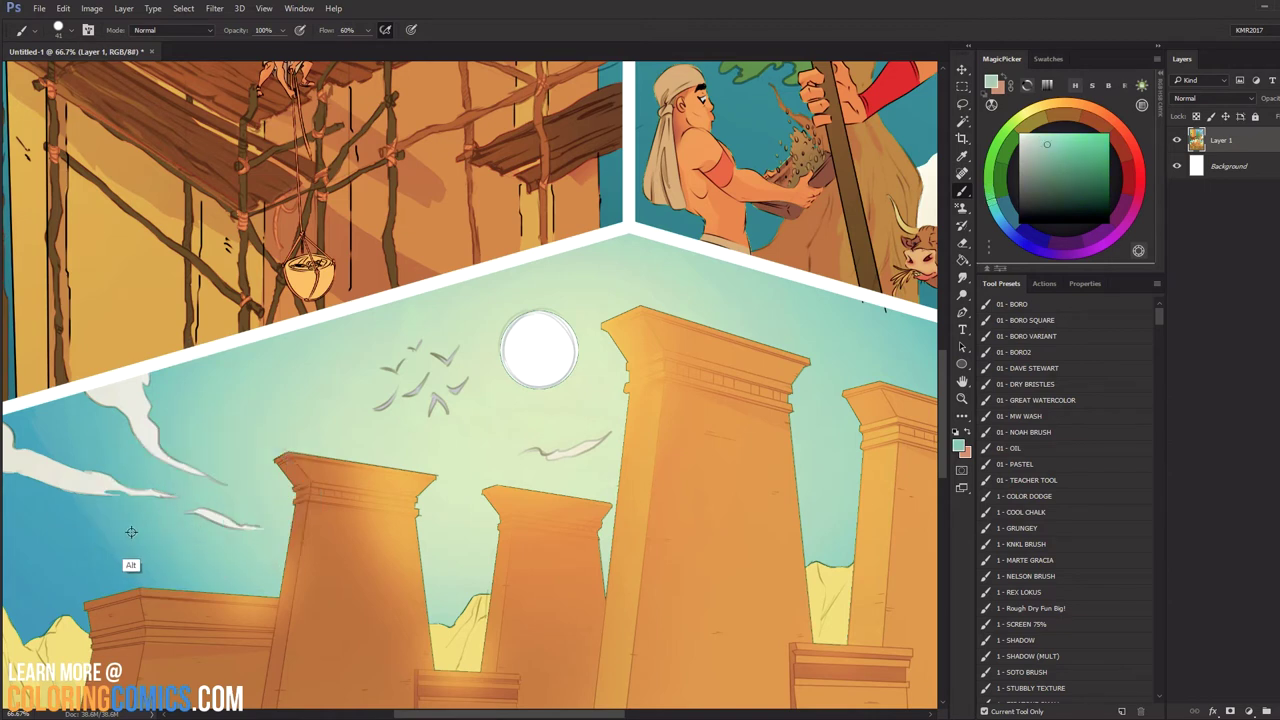
pyautogui.keyDown('alt'); pyautogui.click(74, 527); pyautogui.keyUp('alt')
pyautogui.keyDown('alt'); pyautogui.click(19, 615); pyautogui.keyUp('alt')
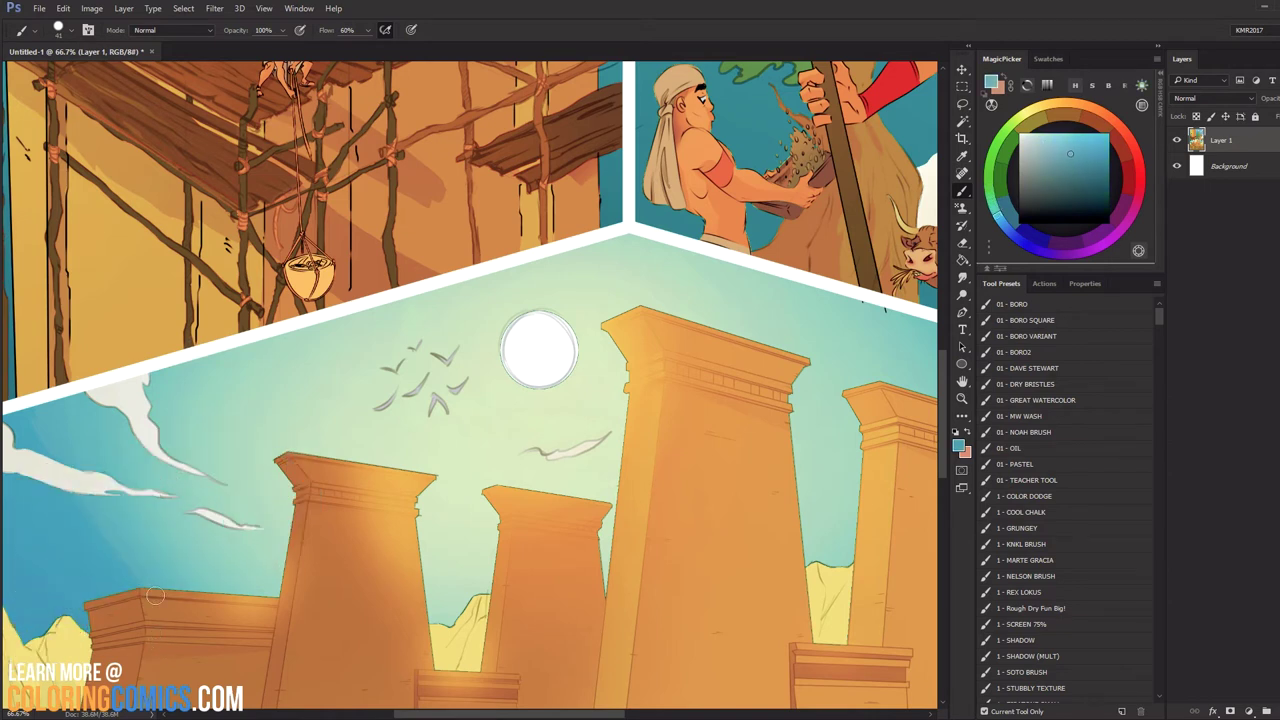
pyautogui.keyDown('alt'); pyautogui.click(100, 557); pyautogui.keyUp('alt')
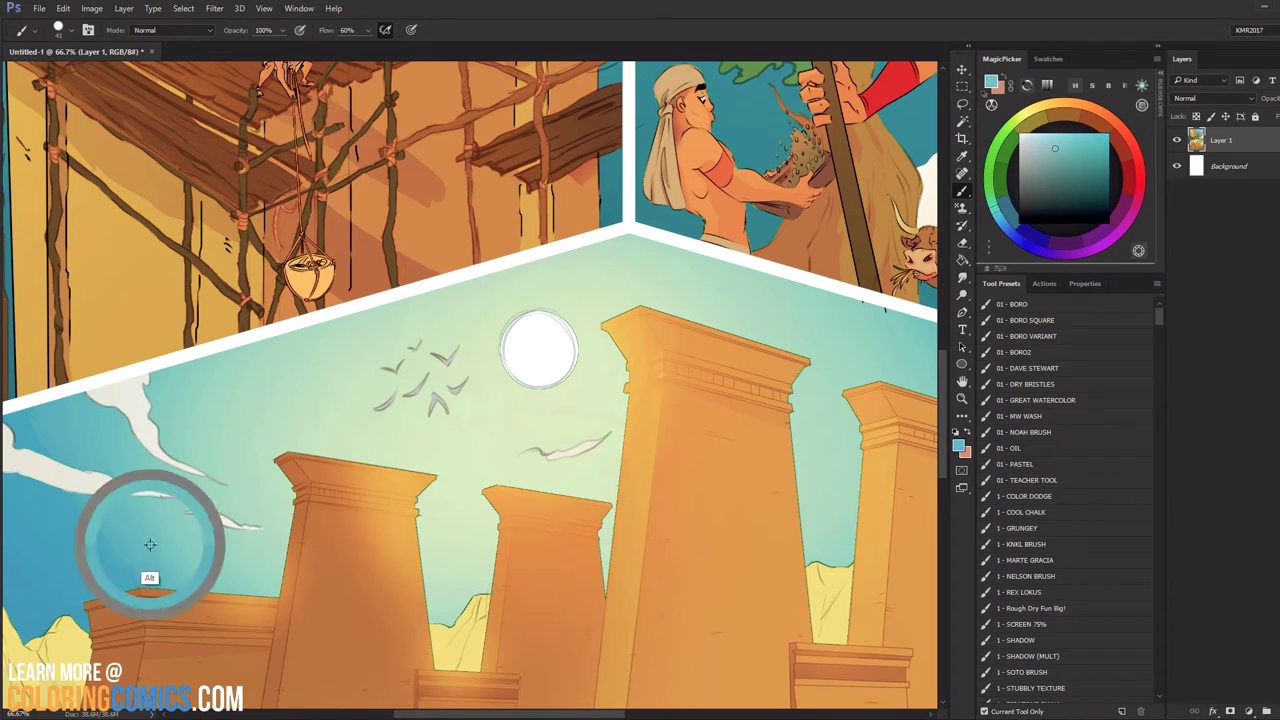
# Sample the sky from the blue above the low temple wall back to the pale green beside the sun.
pyautogui.moveTo(185, 505); pyautogui.dragTo(255, 475)
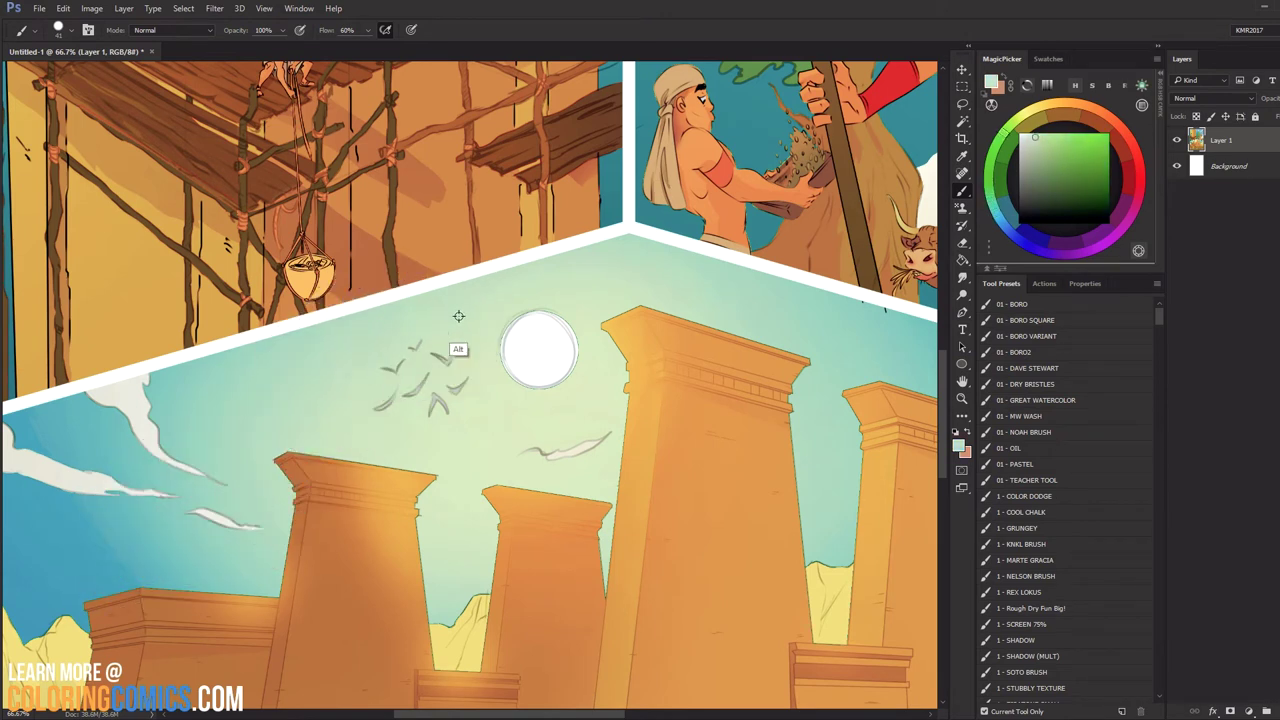
pyautogui.keyDown('alt'); pyautogui.click(500, 329); pyautogui.keyUp('alt')
pyautogui.keyDown('alt'); pyautogui.click(499, 333); pyautogui.keyUp('alt')
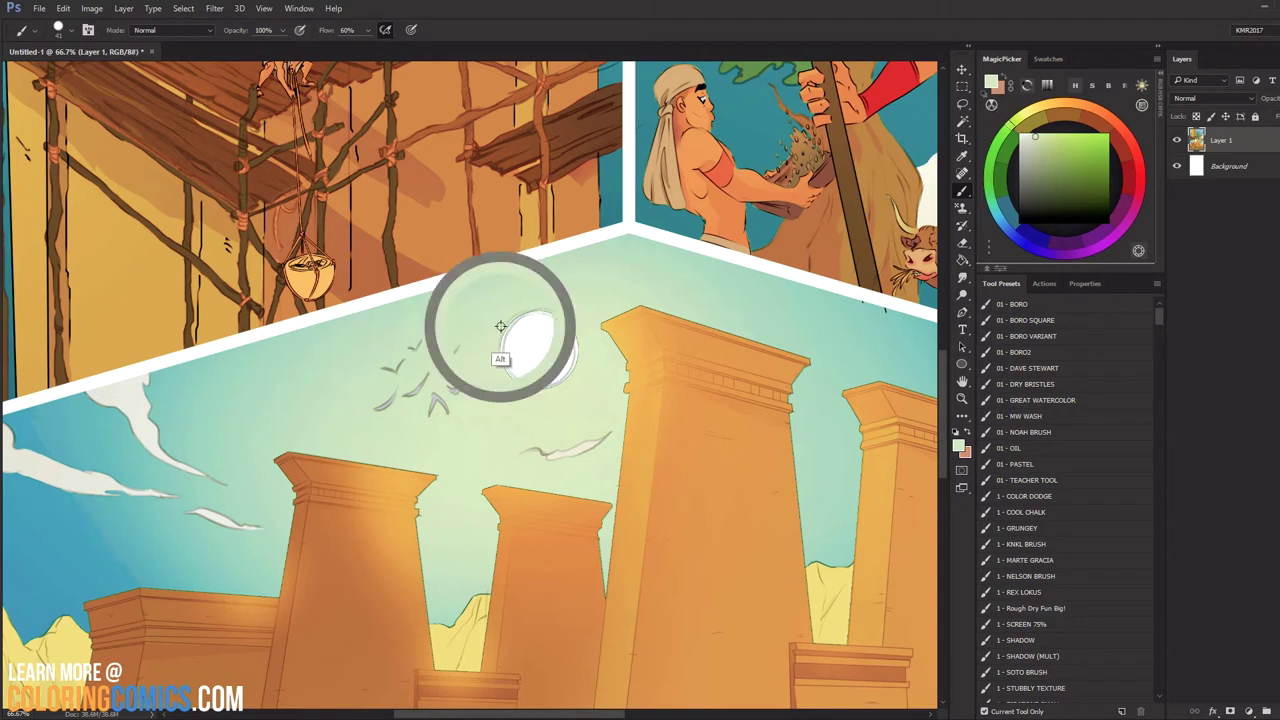
pyautogui.keyDown('alt'); pyautogui.click(500, 333); pyautogui.keyUp('alt')
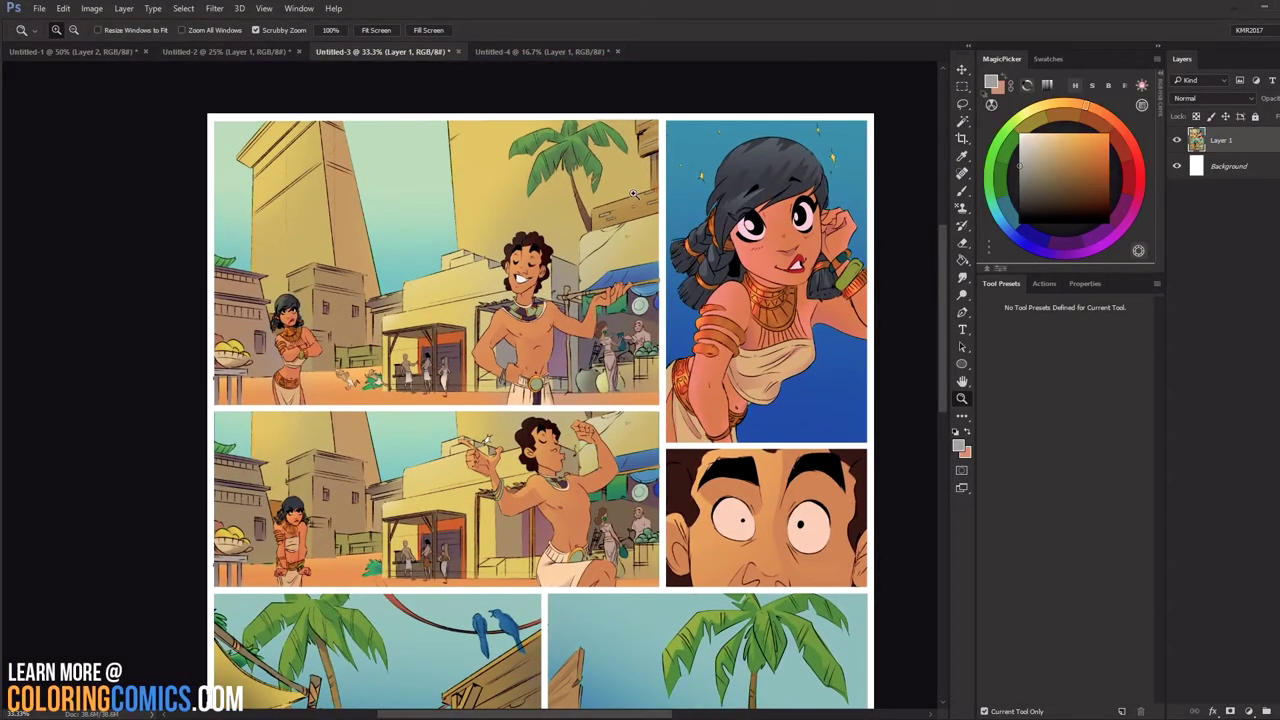
# Sample the tower's yellow, change the brush colour to white, try marking strokes on the first market panel, and undo them.
pyautogui.click(485, 280)
pyautogui.press('b')
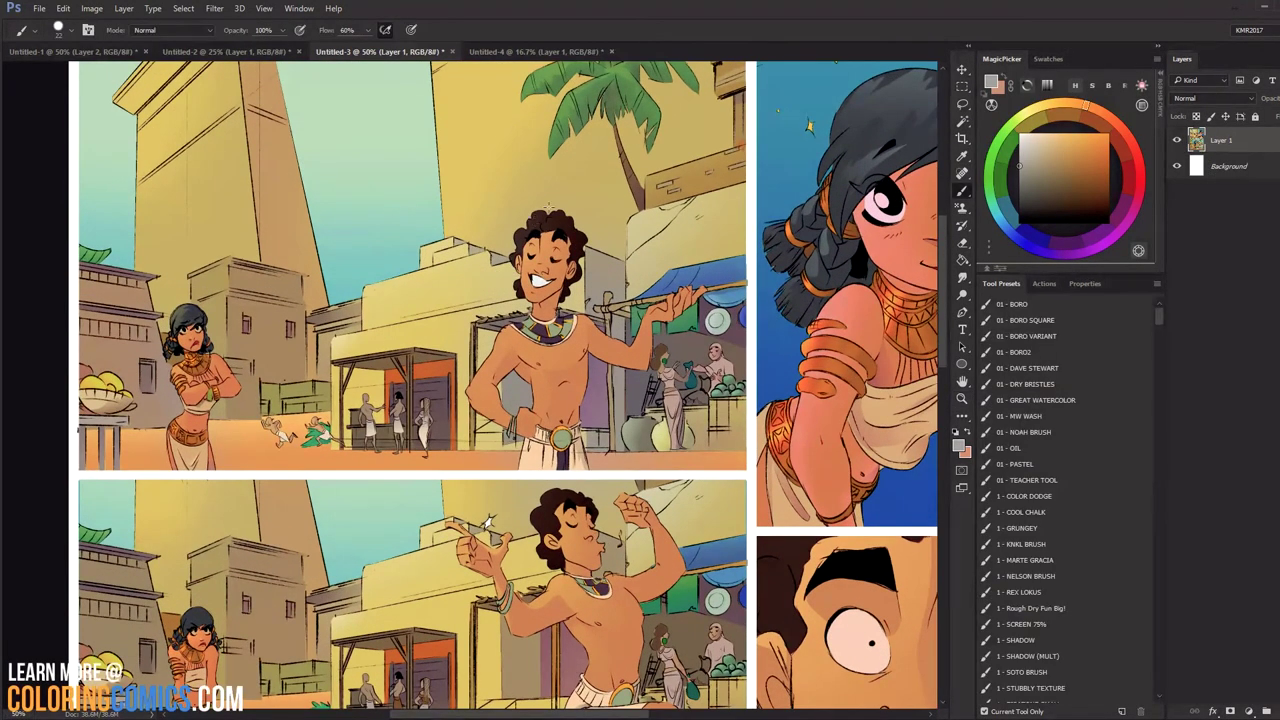
pyautogui.keyDown('alt'); pyautogui.click(229, 214); pyautogui.keyUp('alt')
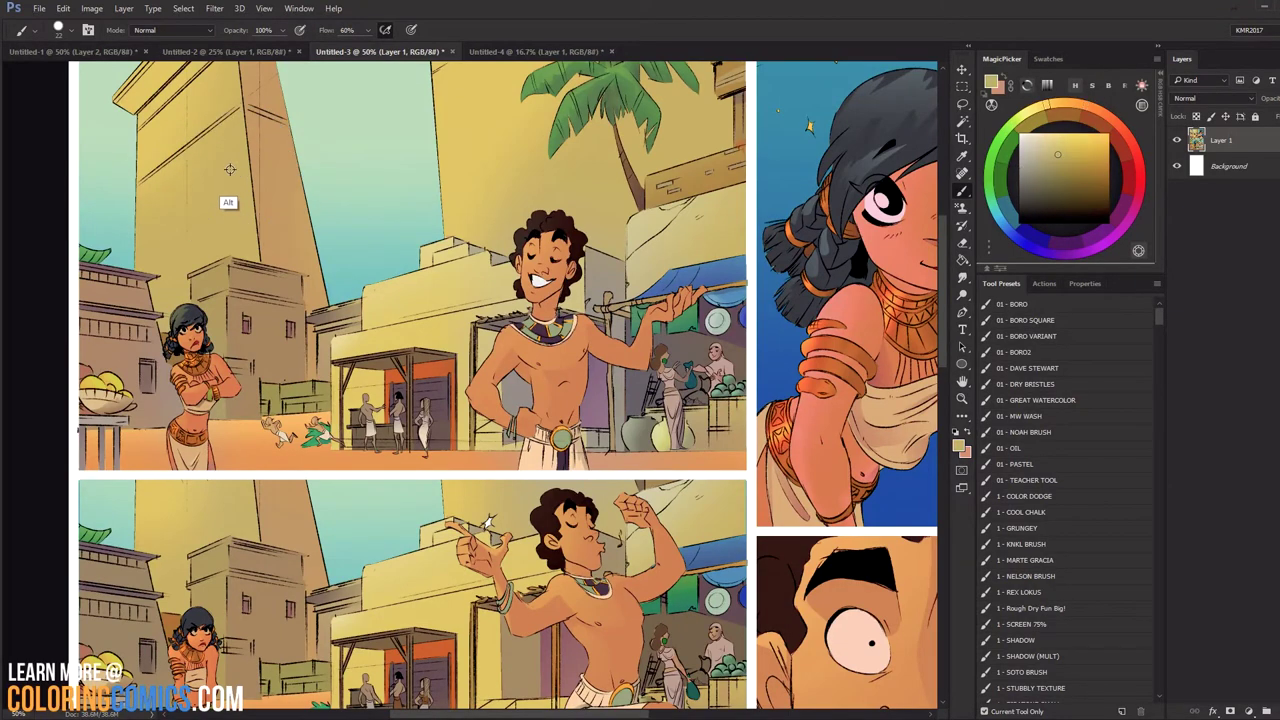
pyautogui.click(1013, 128)
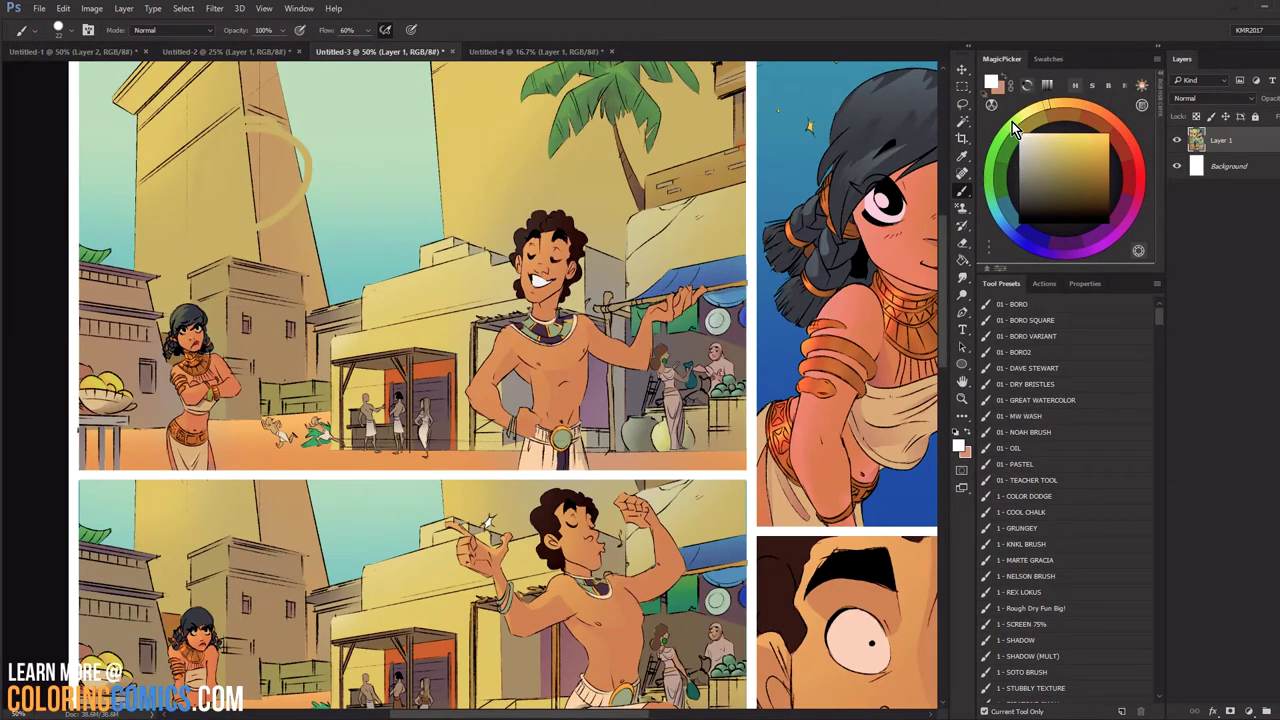
pyautogui.moveTo(297, 150); pyautogui.dragTo(263, 189)
pyautogui.hotkey('ctrl', 'z')
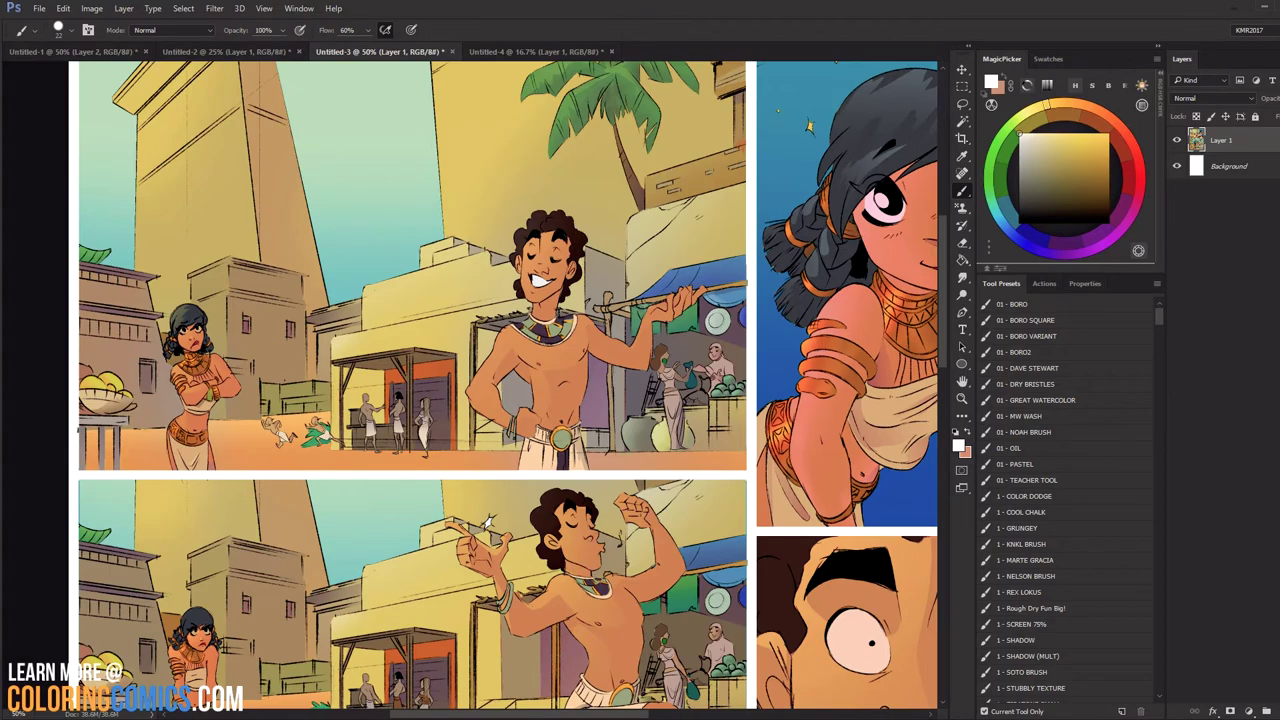
pyautogui.moveTo(678, 232)
pyautogui.mouseDown()
pyautogui.moveTo(695, 370)
pyautogui.moveTo(652, 236)
pyautogui.mouseUp()
pyautogui.hotkey('ctrl', 'z')
# Circle the running couple in the fish-stall market panel twice with the white brush, undoing each circle.
pyautogui.moveTo(681, 408); pyautogui.dragTo(651, 194)
pyautogui.moveTo(769, 599); pyautogui.dragTo(686, 291)
pyautogui.moveTo(490, 603); pyautogui.dragTo(773, 483)
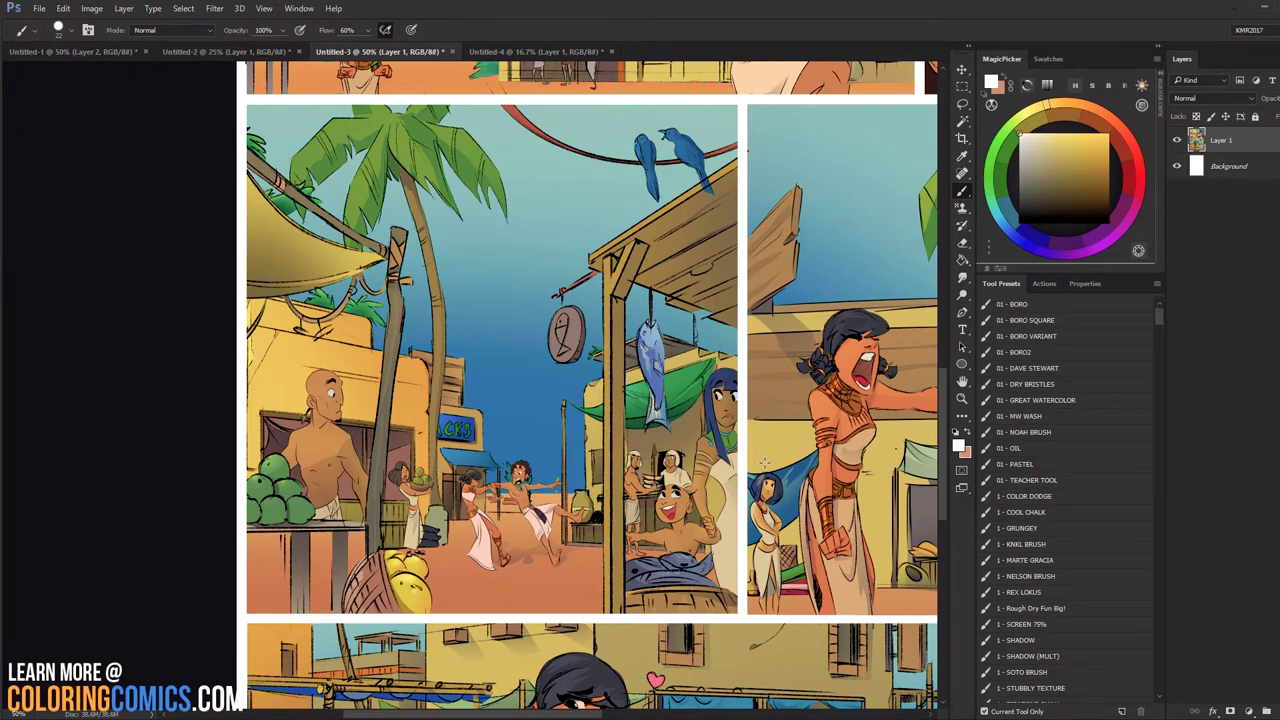
pyautogui.press('z')
pyautogui.press('b')
pyautogui.moveTo(571, 435)
pyautogui.mouseDown()
pyautogui.moveTo(569, 576)
pyautogui.moveTo(475, 436)
pyautogui.mouseUp()
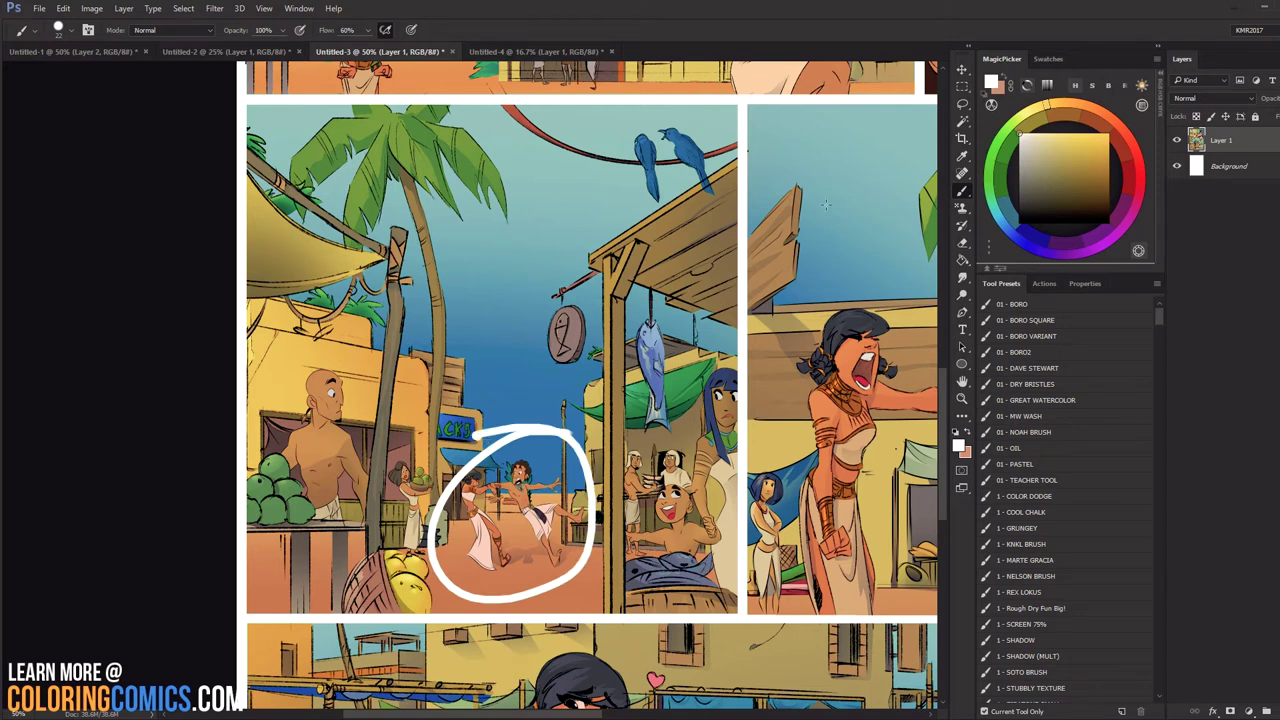
pyautogui.hotkey('ctrl', 'z')
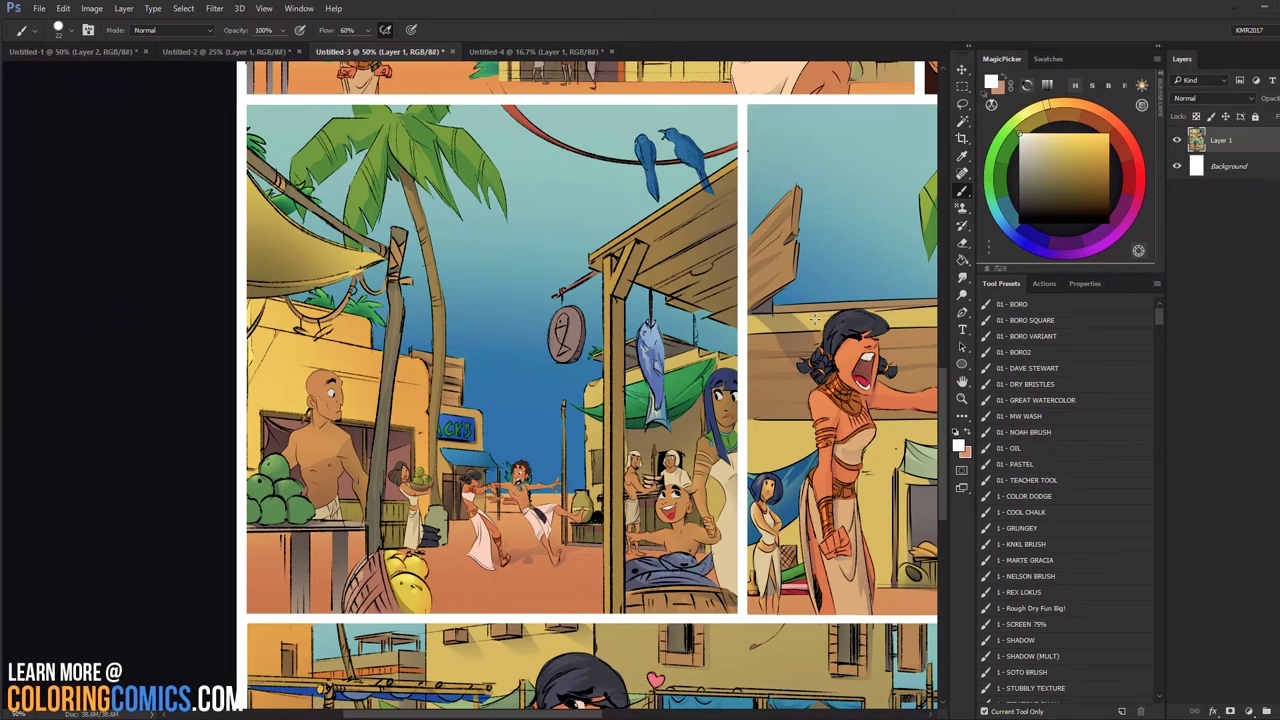
pyautogui.moveTo(545, 418); pyautogui.dragTo(483, 434)
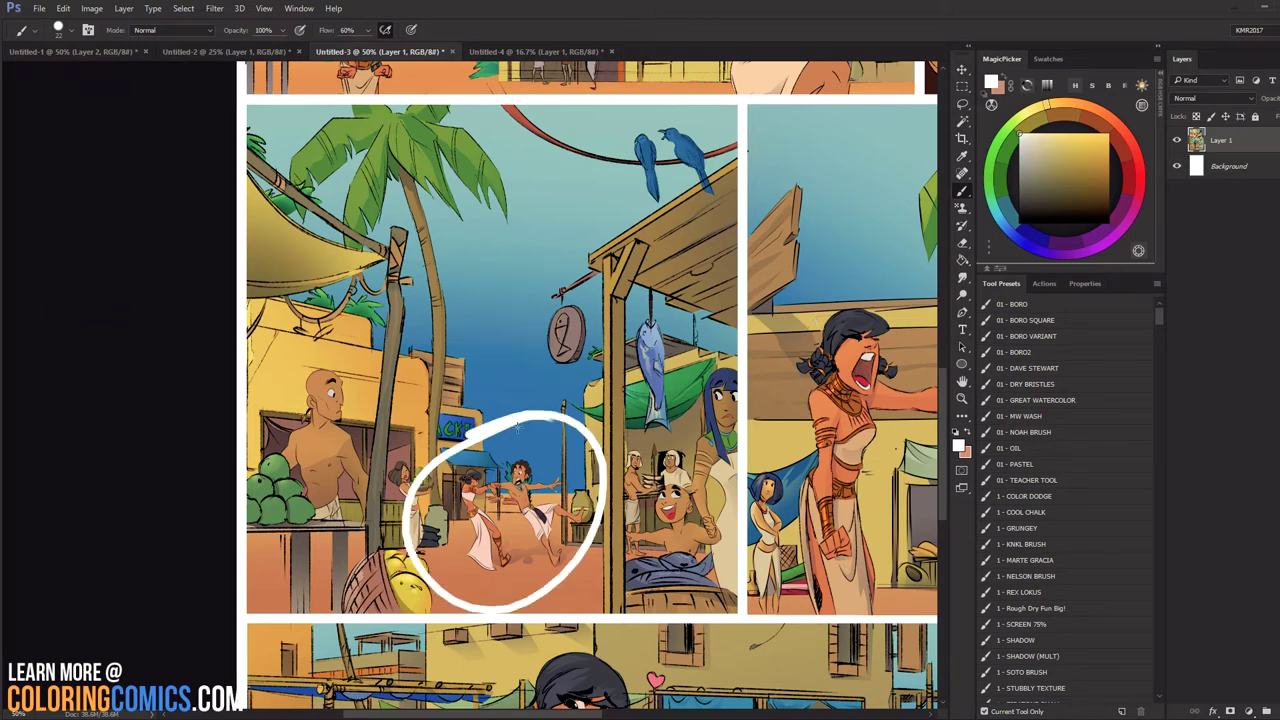
pyautogui.hotkey('ctrl', 'z')
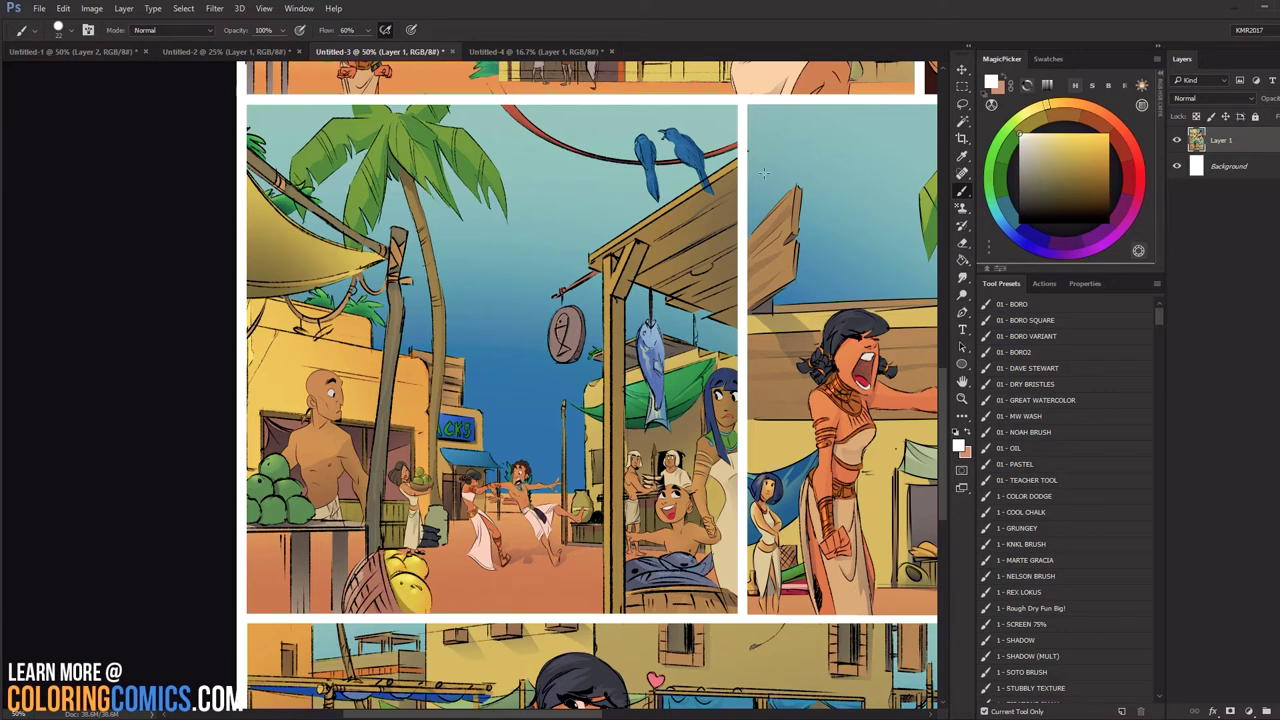
# Add a new layer above Layer 1 and lasso the foreground awning, wooden post, merchant and fruit baskets along the panel's left border.
pyautogui.hotkey('ctrl', 'shift', 'alt', 'n')
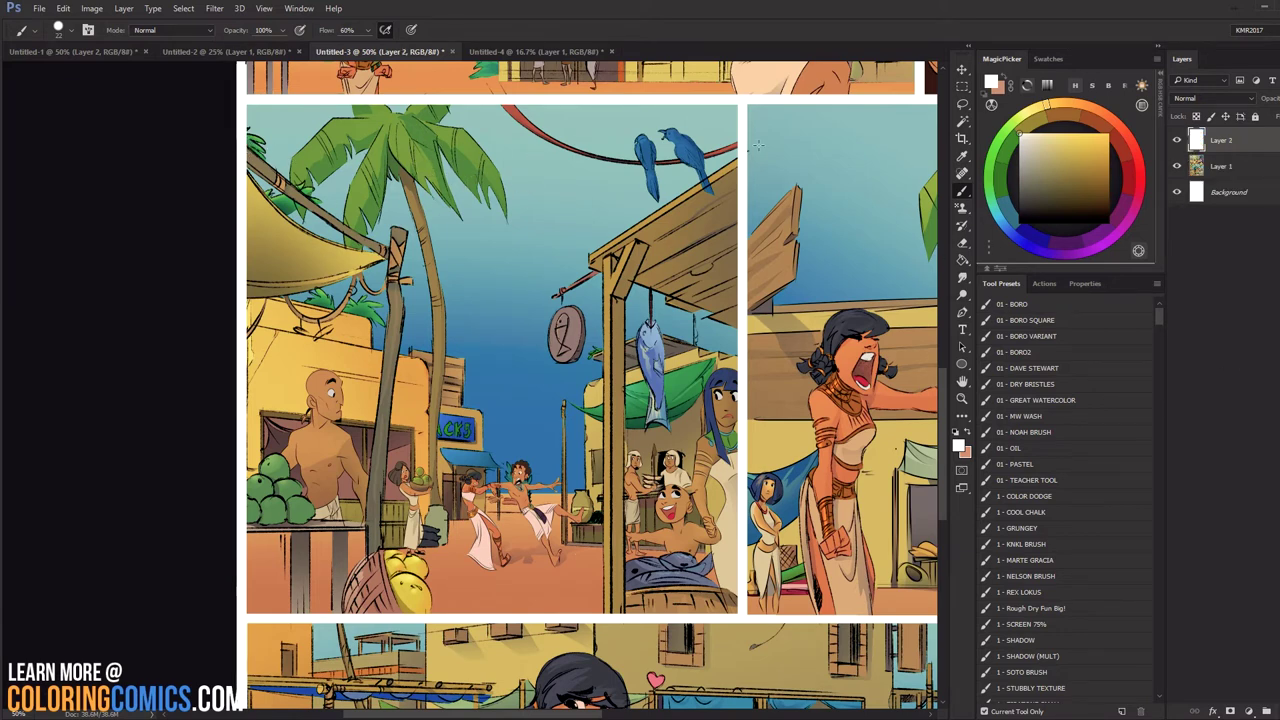
pyautogui.click(964, 88)
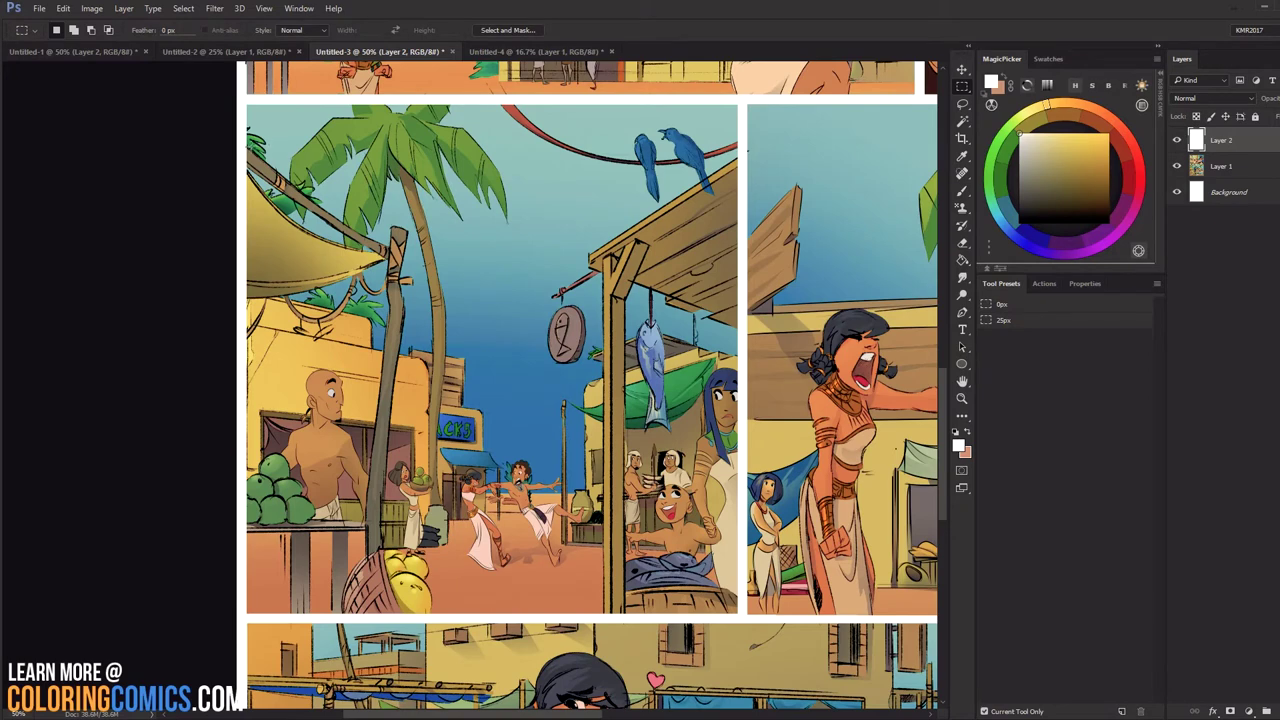
pyautogui.press('l')
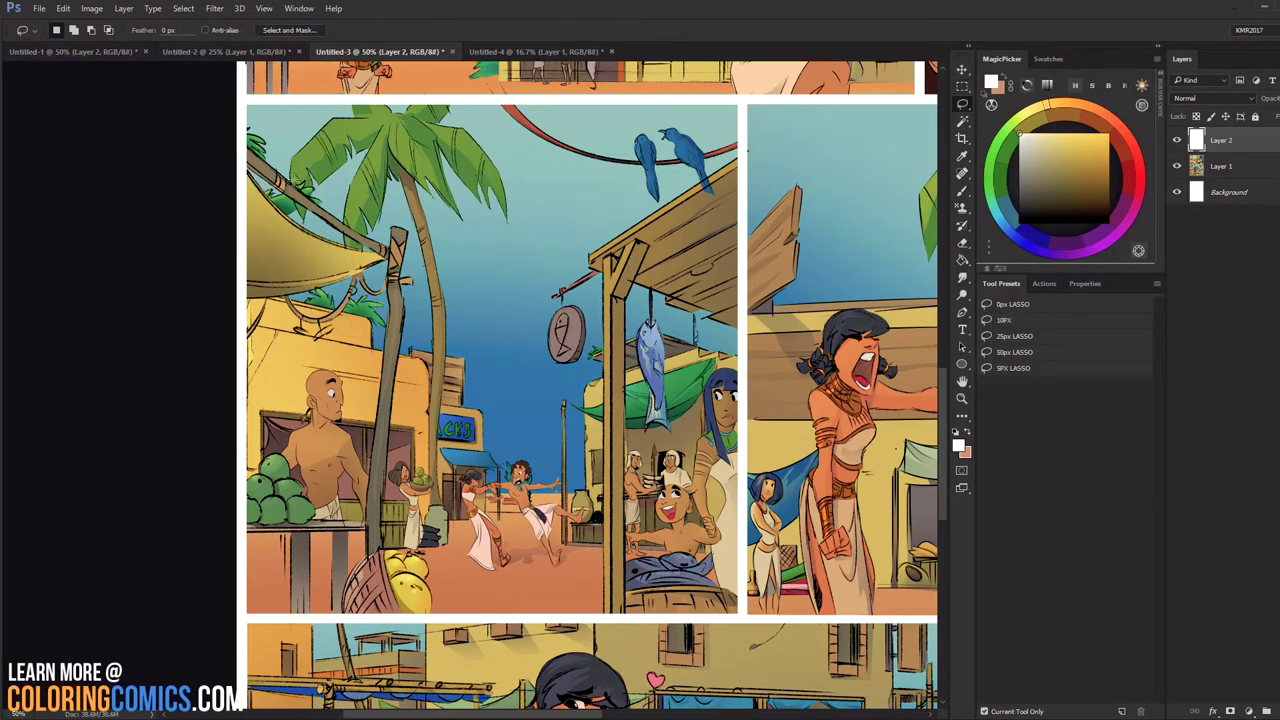
pyautogui.keyDown('alt'); pyautogui.click(243, 134); pyautogui.keyUp('alt')
pyautogui.keyDown('alt'); pyautogui.click(389, 248); pyautogui.keyUp('alt')
pyautogui.keyDown('alt'); pyautogui.click(399, 298); pyautogui.keyUp('alt')
pyautogui.keyDown('alt'); pyautogui.click(395, 340); pyautogui.keyUp('alt')
pyautogui.keyDown('alt'); pyautogui.click(375, 563); pyautogui.keyUp('alt')
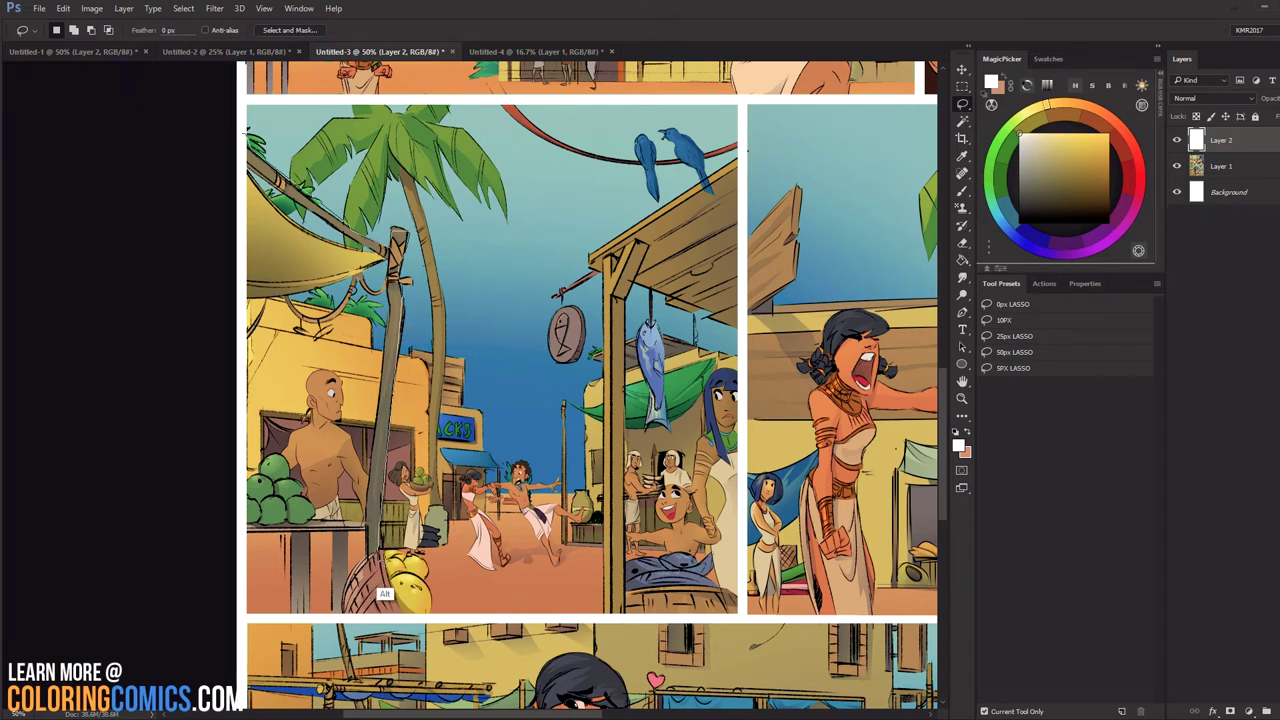
pyautogui.keyDown('alt'); pyautogui.click(415, 614); pyautogui.keyUp('alt')
pyautogui.keyDown('alt'); pyautogui.click(240, 614); pyautogui.keyUp('alt')
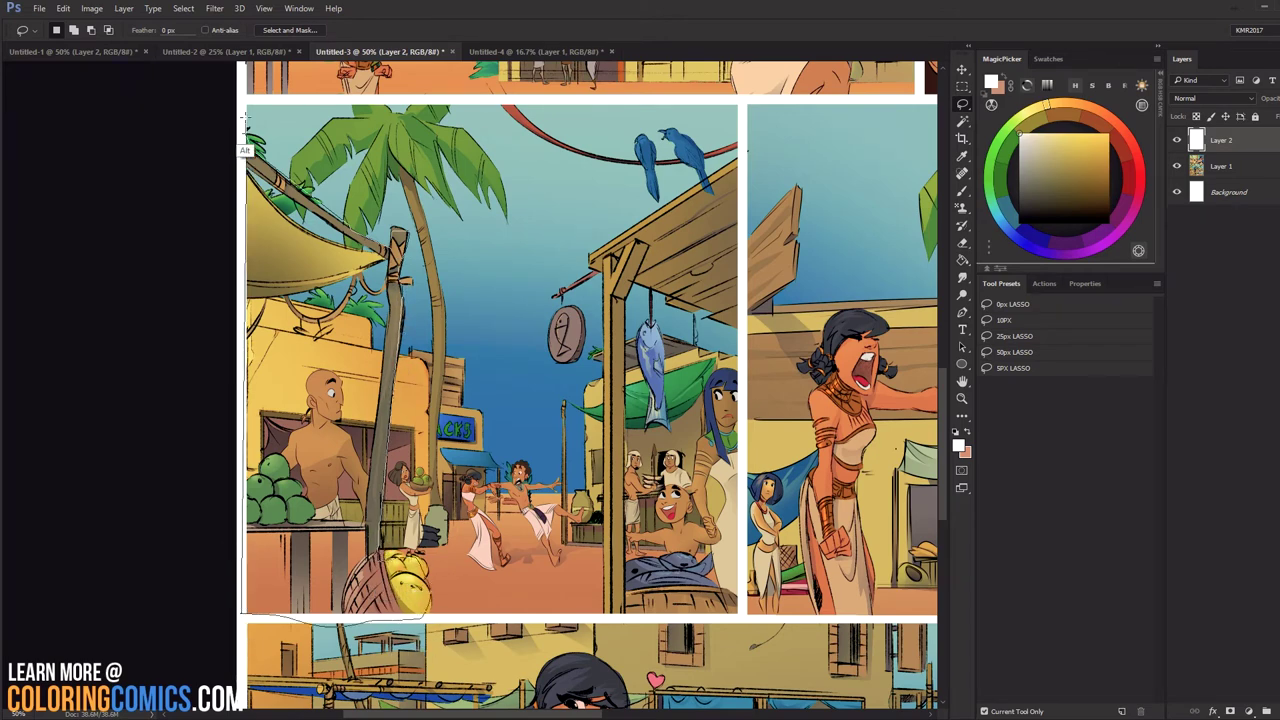
pyautogui.keyDown('alt'); pyautogui.click(244, 126); pyautogui.keyUp('alt')
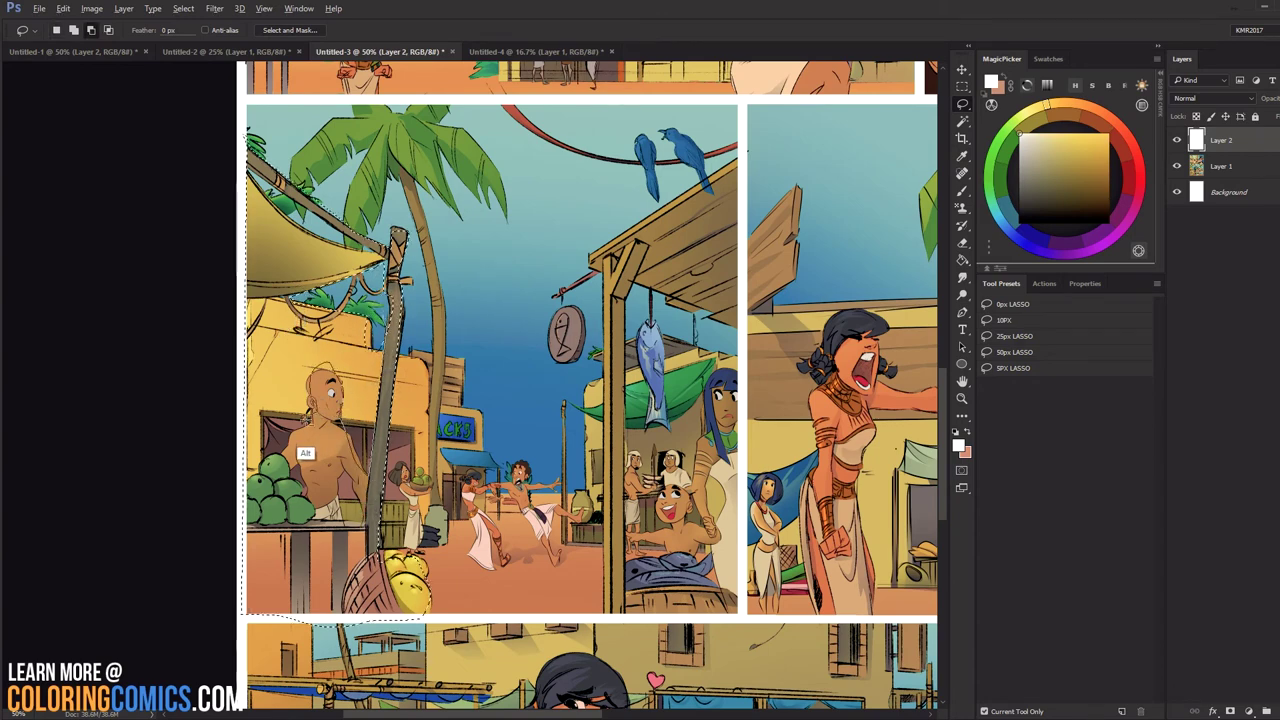
# Refine the foreground selection by removing the wall behind the merchant and the gap under the stall roof, and adding the birds and fish stall.
pyautogui.moveTo(306, 419)
pyautogui.mouseDown()
pyautogui.moveTo(245, 462)
pyautogui.moveTo(236, 347)
pyautogui.moveTo(265, 300)
pyautogui.moveTo(320, 291)
pyautogui.mouseUp()
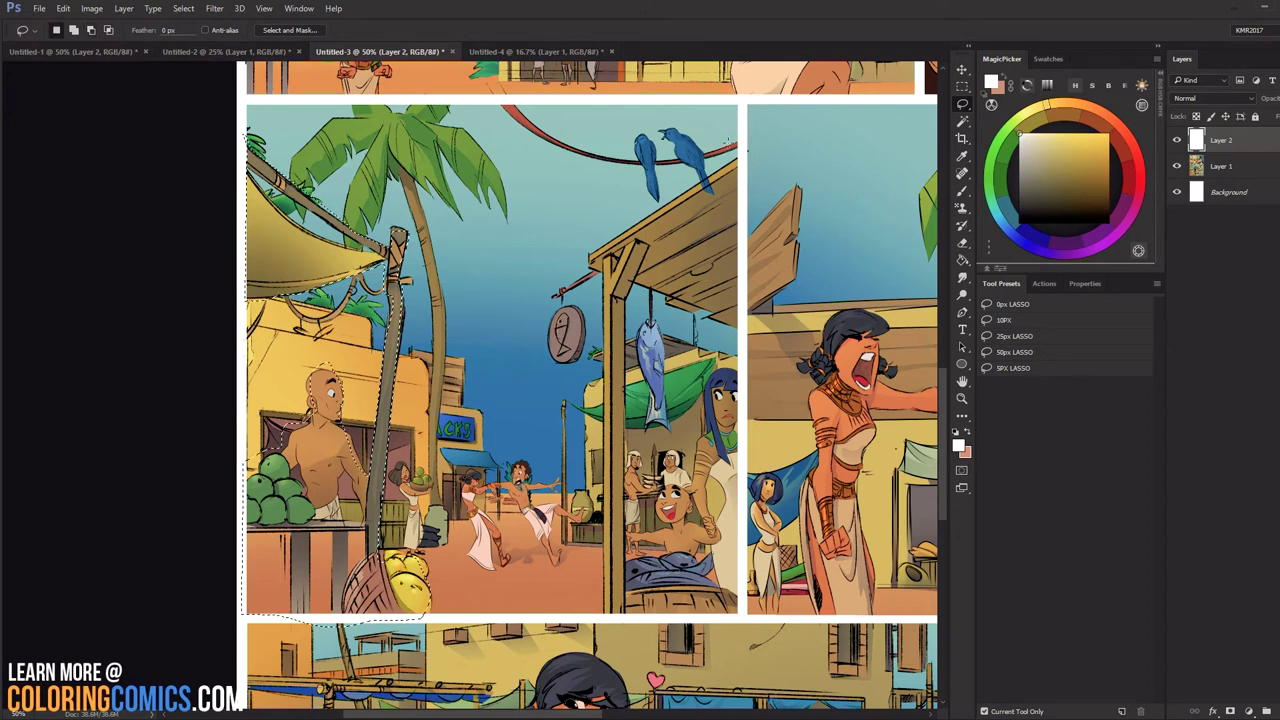
pyautogui.moveTo(728, 140)
pyautogui.mouseDown()
pyautogui.moveTo(742, 184)
pyautogui.moveTo(706, 206)
pyautogui.moveTo(694, 150)
pyautogui.moveTo(678, 180)
pyautogui.moveTo(649, 168)
pyautogui.moveTo(669, 210)
pyautogui.moveTo(612, 268)
pyautogui.moveTo(608, 616)
pyautogui.moveTo(628, 620)
pyautogui.moveTo(752, 608)
pyautogui.moveTo(731, 334)
pyautogui.moveTo(740, 163)
pyautogui.moveTo(640, 145)
pyautogui.mouseUp()
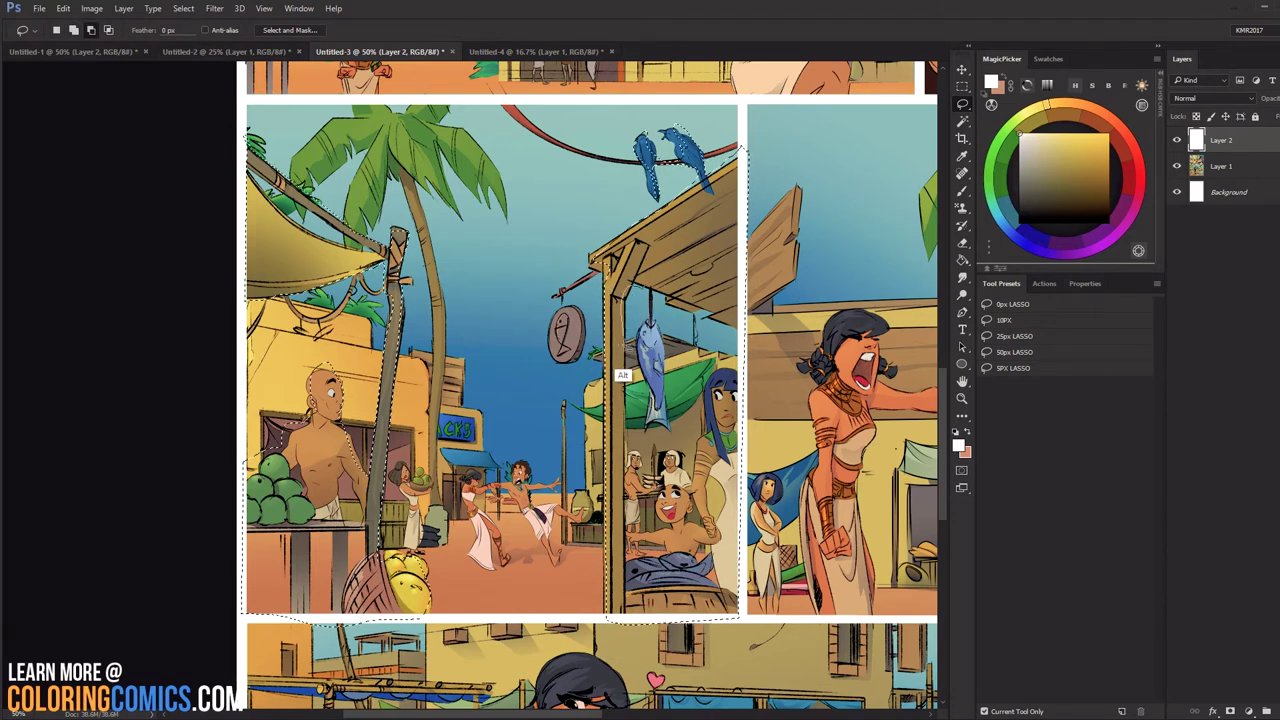
pyautogui.moveTo(622, 375)
pyautogui.mouseDown()
pyautogui.moveTo(729, 397)
pyautogui.moveTo(699, 349)
pyautogui.moveTo(633, 314)
pyautogui.mouseUp()
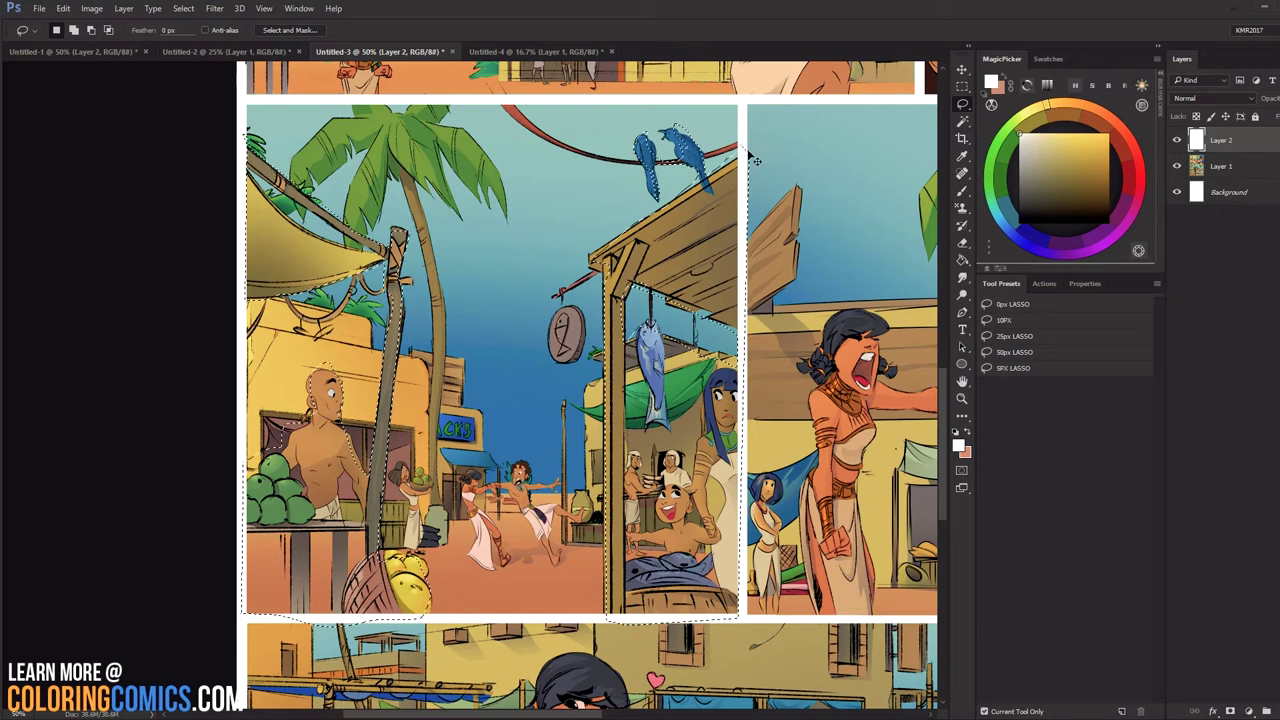
# Clear the selection outline, activate Layer 1, try a Levels shadow adjustment, and cancel it.
pyautogui.hotkey('ctrl', 'd')
pyautogui.click(1196, 170)
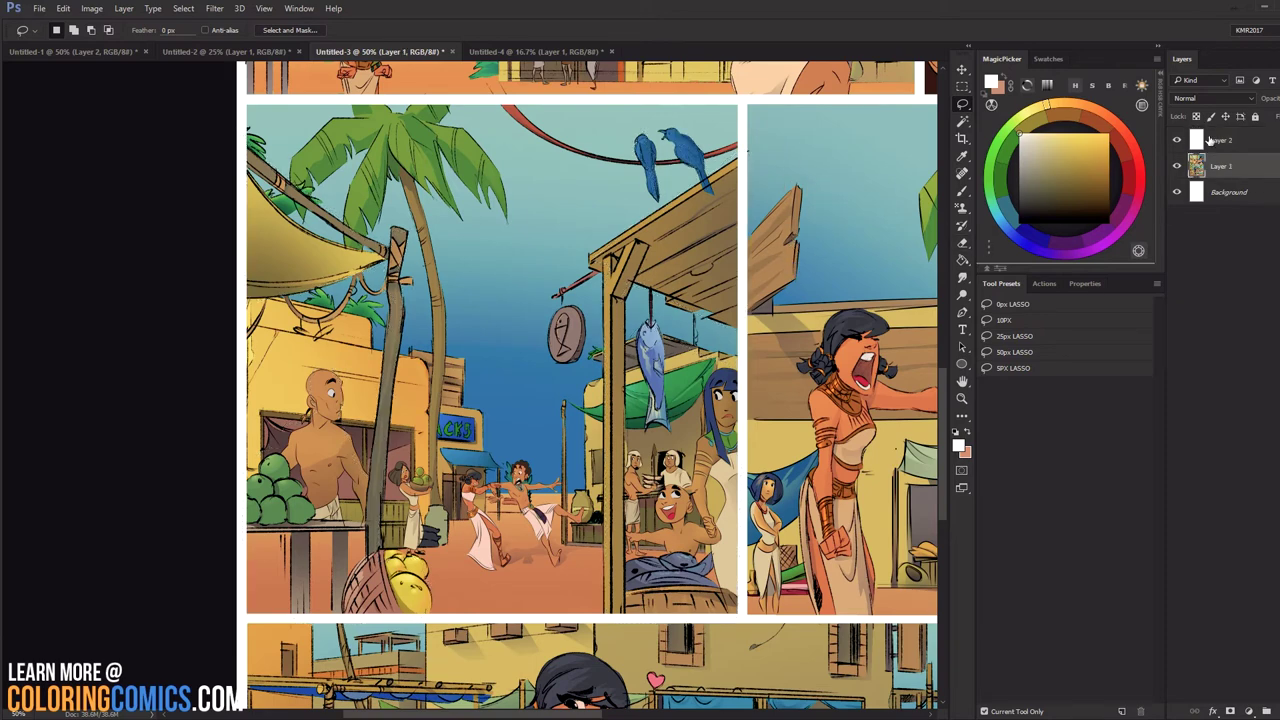
pyautogui.hotkey('ctrl', 'l')
pyautogui.moveTo(1074, 288); pyautogui.dragTo(1046, 287)
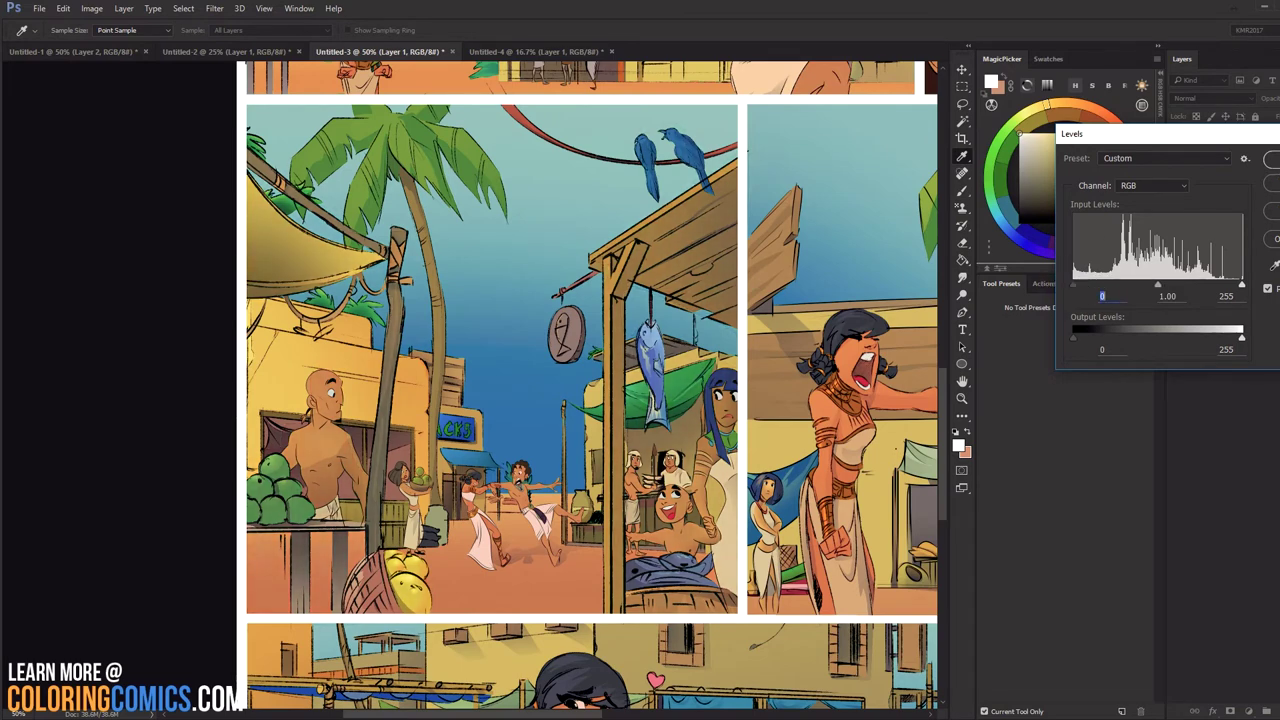
pyautogui.click(1272, 182)
pyautogui.press('l')
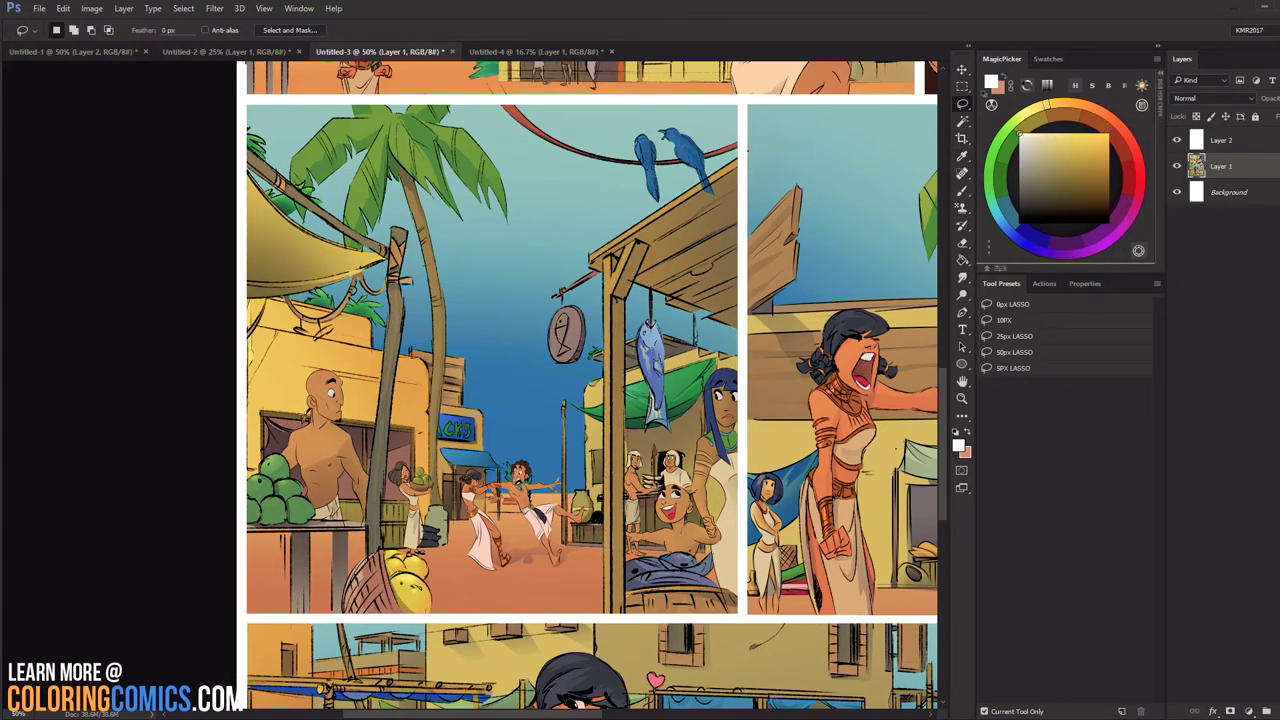
# Fill the foreground awning, merchant and fish stall with muted blue on a new layer above Layer 1, and set it to Multiply.
pyautogui.hotkey('ctrl', 'shift', 'alt', 'n')
pyautogui.click(1005, 225)
pyautogui.click(1048, 175)
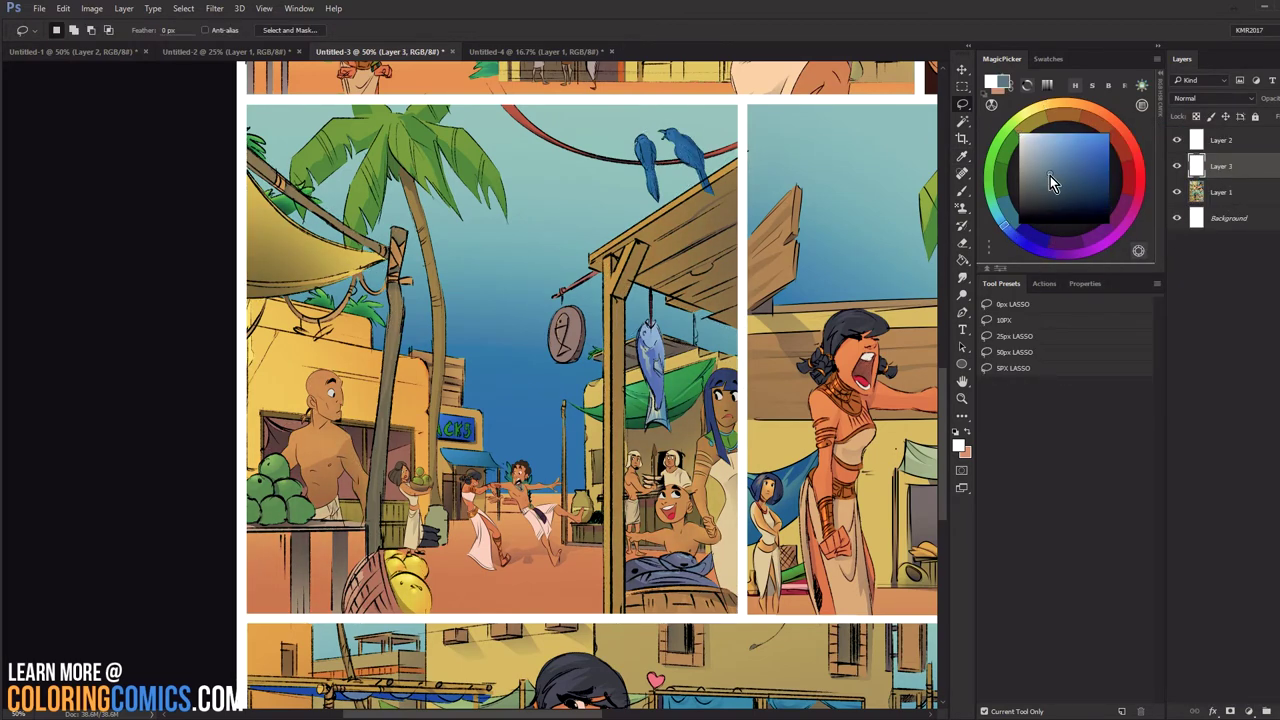
pyautogui.press('g')
pyautogui.click(346, 449)
pyautogui.click(1223, 100)
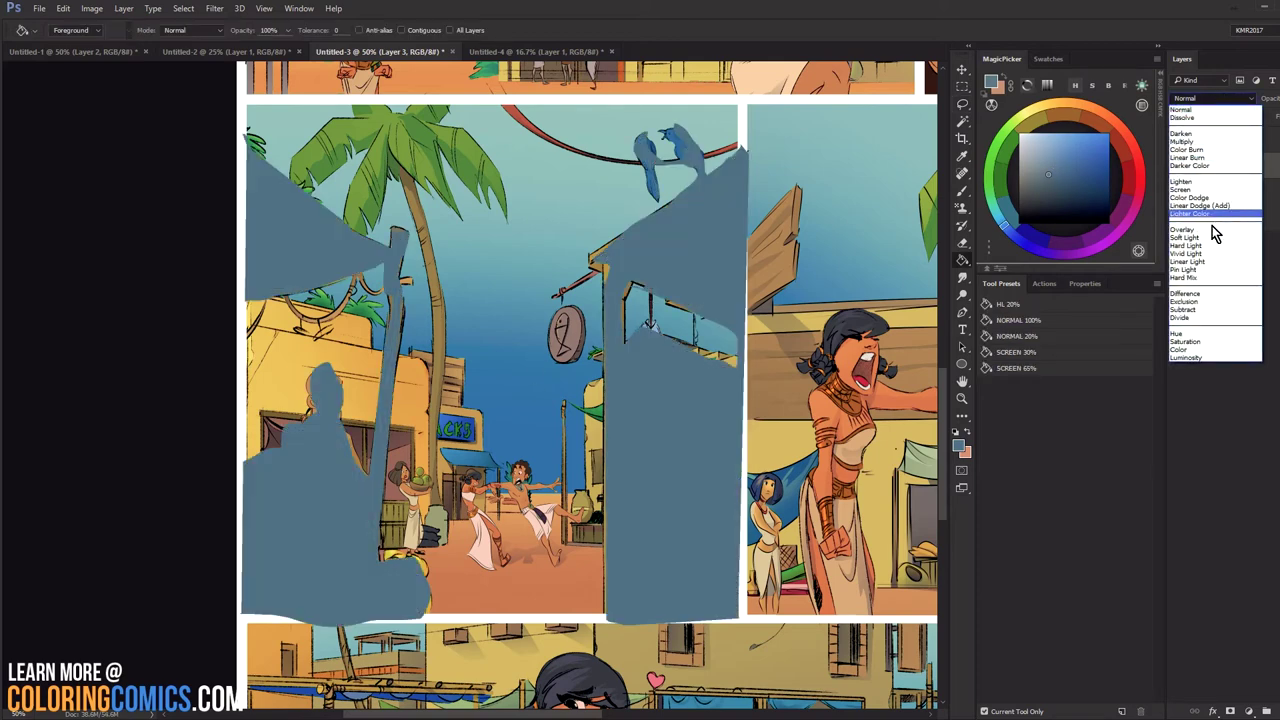
pyautogui.click(1190, 141)
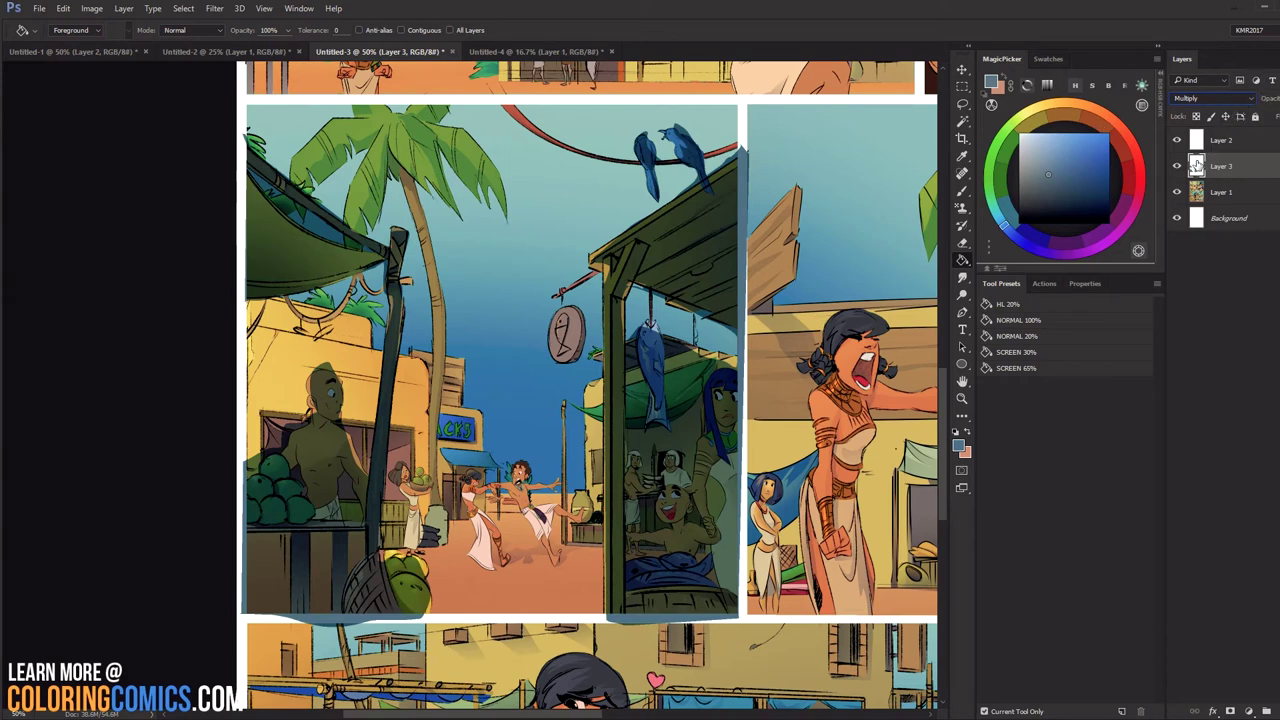
# Shift the foreground shadow layer's colour to a warm reddish brown with Hue/Saturation.
pyautogui.hotkey('ctrl', 'u')
pyautogui.moveTo(1188, 322)
pyautogui.mouseDown()
pyautogui.moveTo(1212, 328)
pyautogui.moveTo(1208, 291)
pyautogui.moveTo(1160, 267)
pyautogui.moveTo(1246, 280)
pyautogui.mouseUp()
pyautogui.press('Return')
pyautogui.press('g')
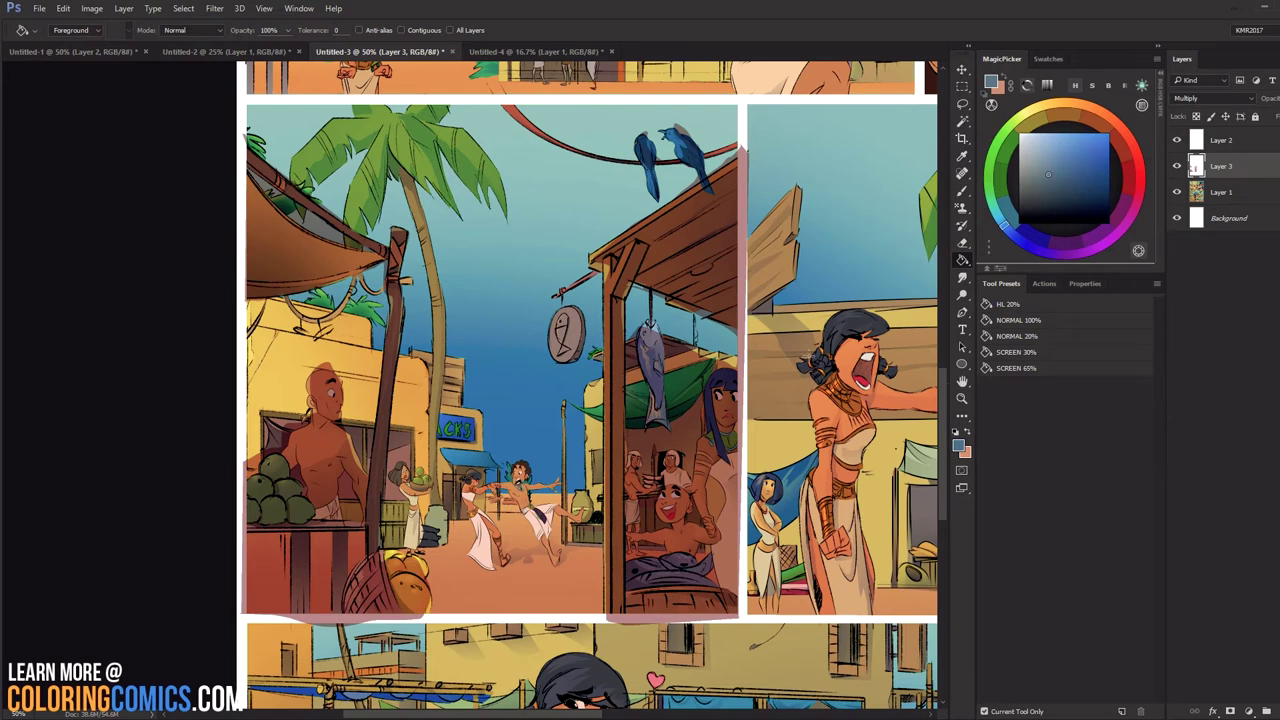
# Choose the 01 - BORO brush, activate Layer 2, and try blue and white strokes above the running couple, undoing each.
pyautogui.press('b')
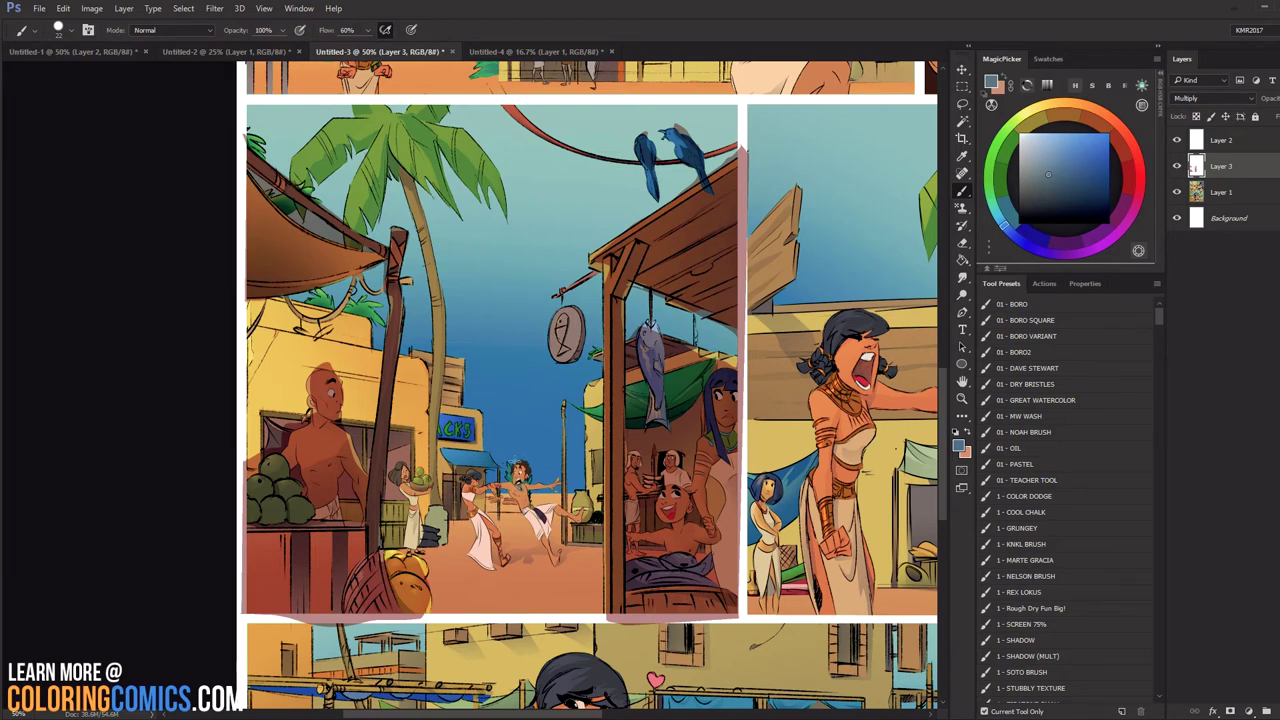
pyautogui.click(1012, 304)
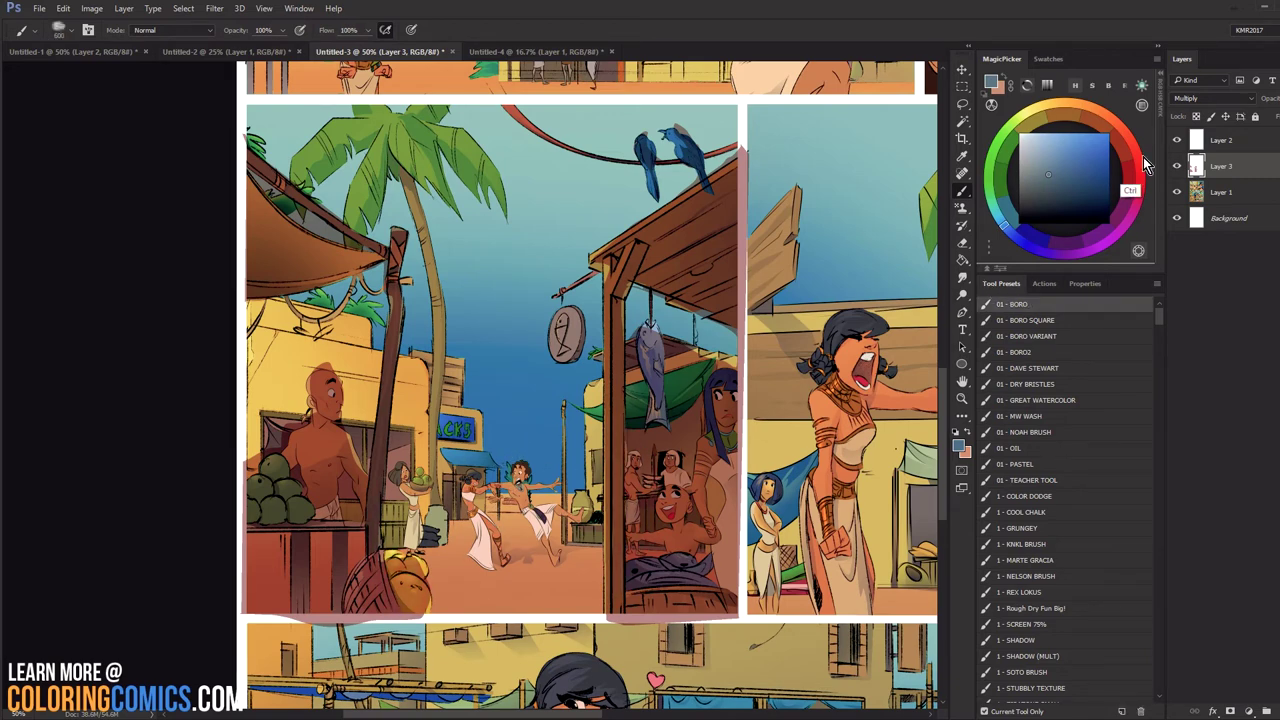
pyautogui.click(1221, 140)
pyautogui.moveTo(523, 420); pyautogui.dragTo(505, 449)
pyautogui.hotkey('ctrl', 'z')
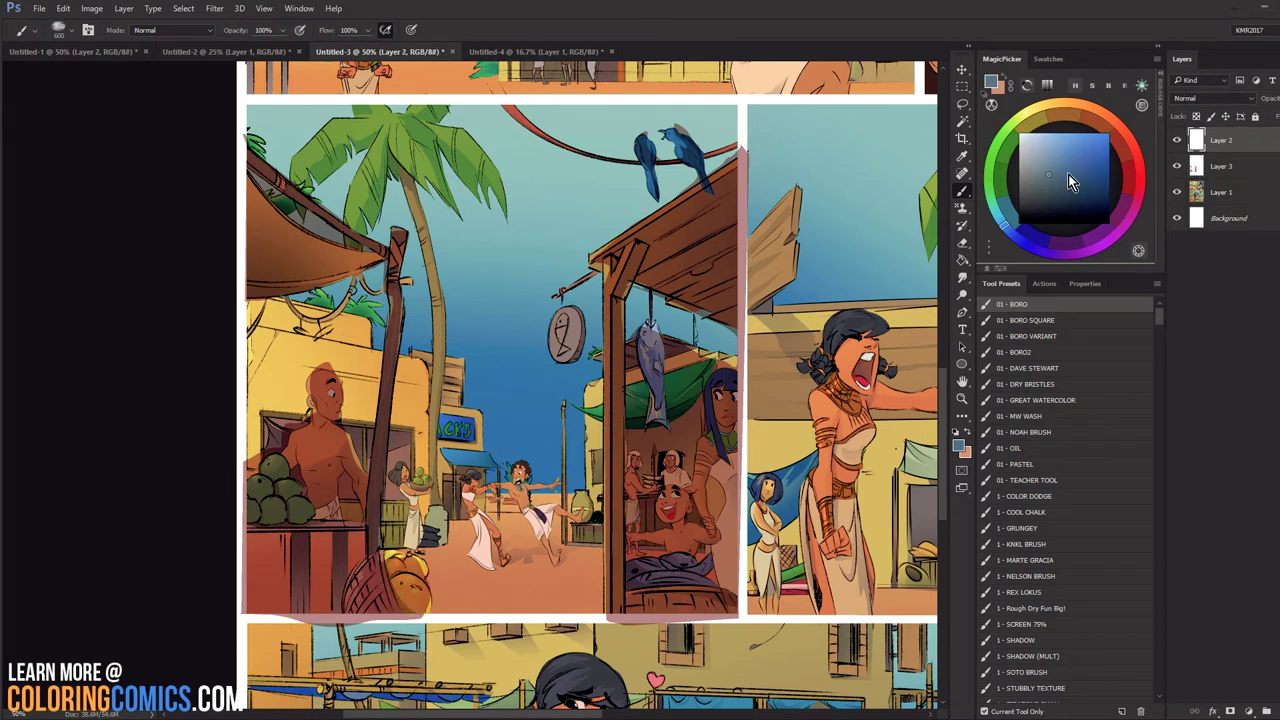
pyautogui.moveTo(1073, 182); pyautogui.dragTo(985, 129)
pyautogui.press('l')
pyautogui.press('b')
pyautogui.moveTo(530, 420)
pyautogui.mouseDown()
pyautogui.moveTo(476, 449)
pyautogui.moveTo(508, 440)
pyautogui.mouseUp()
pyautogui.hotkey('ctrl', 'z')
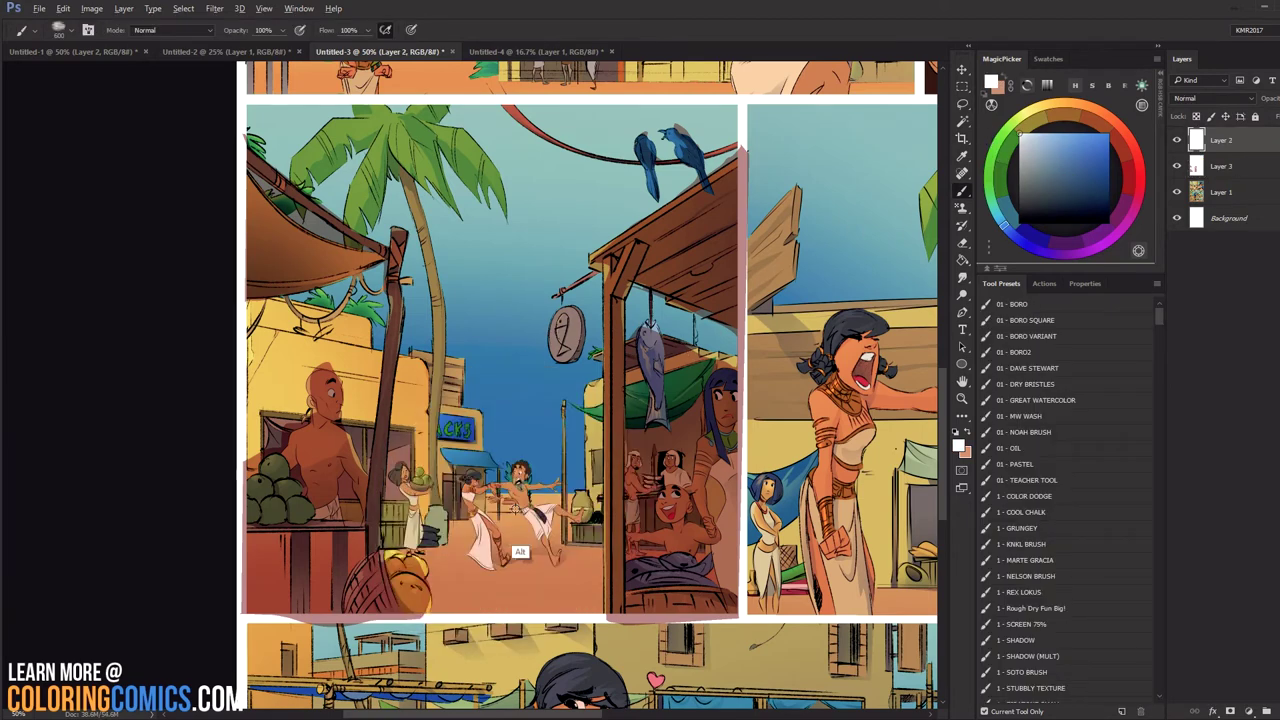
# Circle the running couple in white with a smaller brush, add a short stroke over them, and undo both marks.
pyautogui.moveTo(516, 512)
pyautogui.mouseDown()
pyautogui.moveTo(487, 539)
pyautogui.moveTo(403, 559)
pyautogui.mouseUp()
pyautogui.moveTo(530, 425)
pyautogui.mouseDown()
pyautogui.moveTo(590, 540)
pyautogui.moveTo(508, 425)
pyautogui.mouseUp()
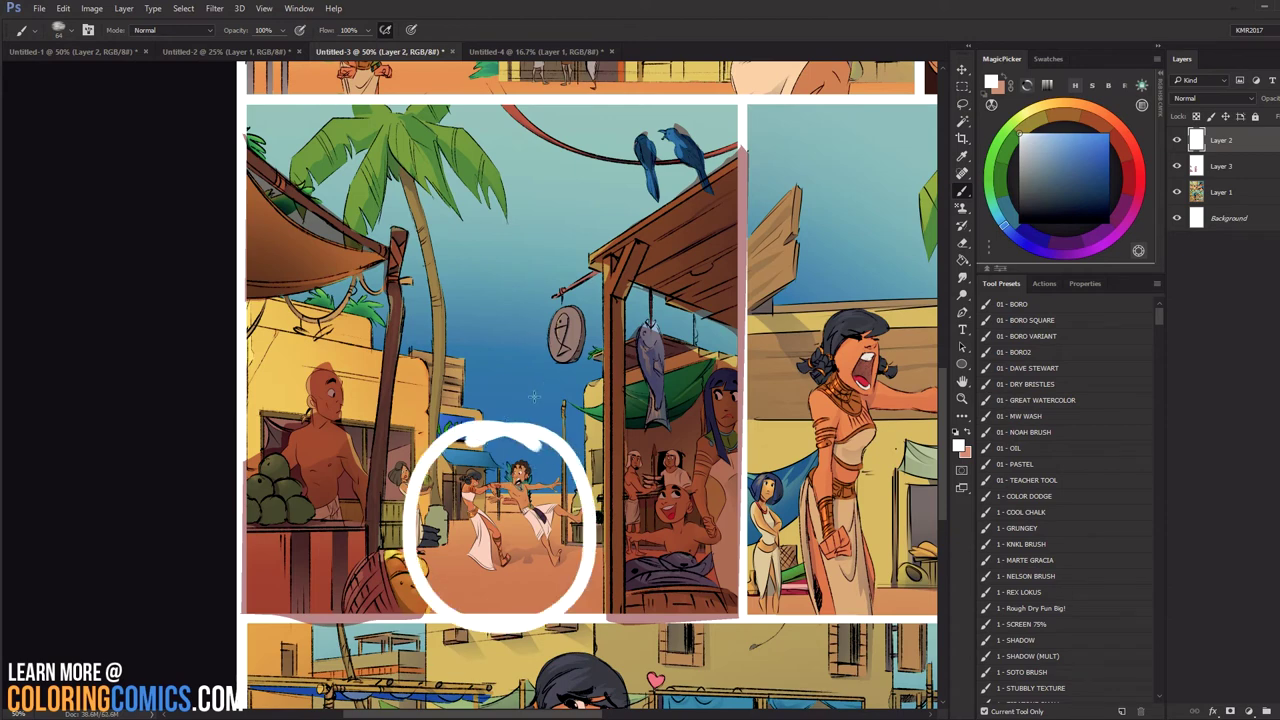
pyautogui.hotkey('ctrl', 'z')
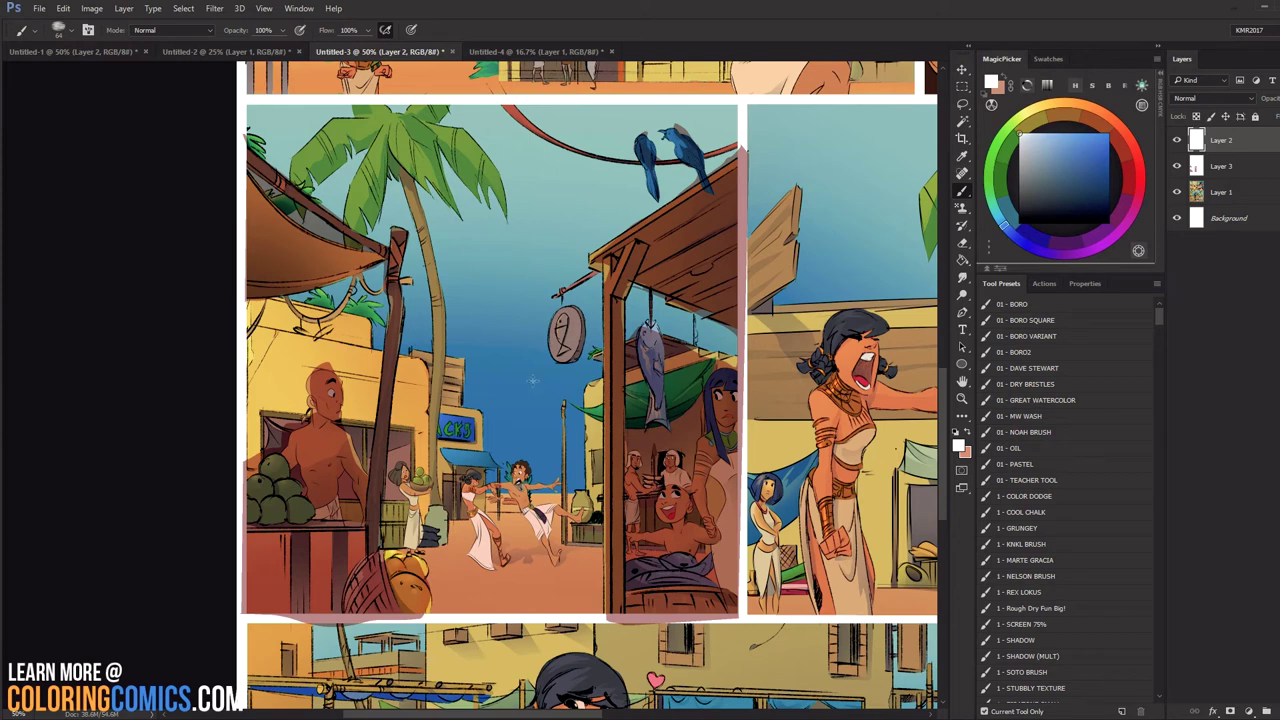
pyautogui.moveTo(525, 465)
pyautogui.mouseDown()
pyautogui.moveTo(500, 488)
pyautogui.moveTo(511, 478)
pyautogui.mouseUp()
pyautogui.hotkey('ctrl', 'z')
# Look over the lower panels of the market page, then switch to the Untitled-4 page and examine its top panels.
pyautogui.click(962, 398)
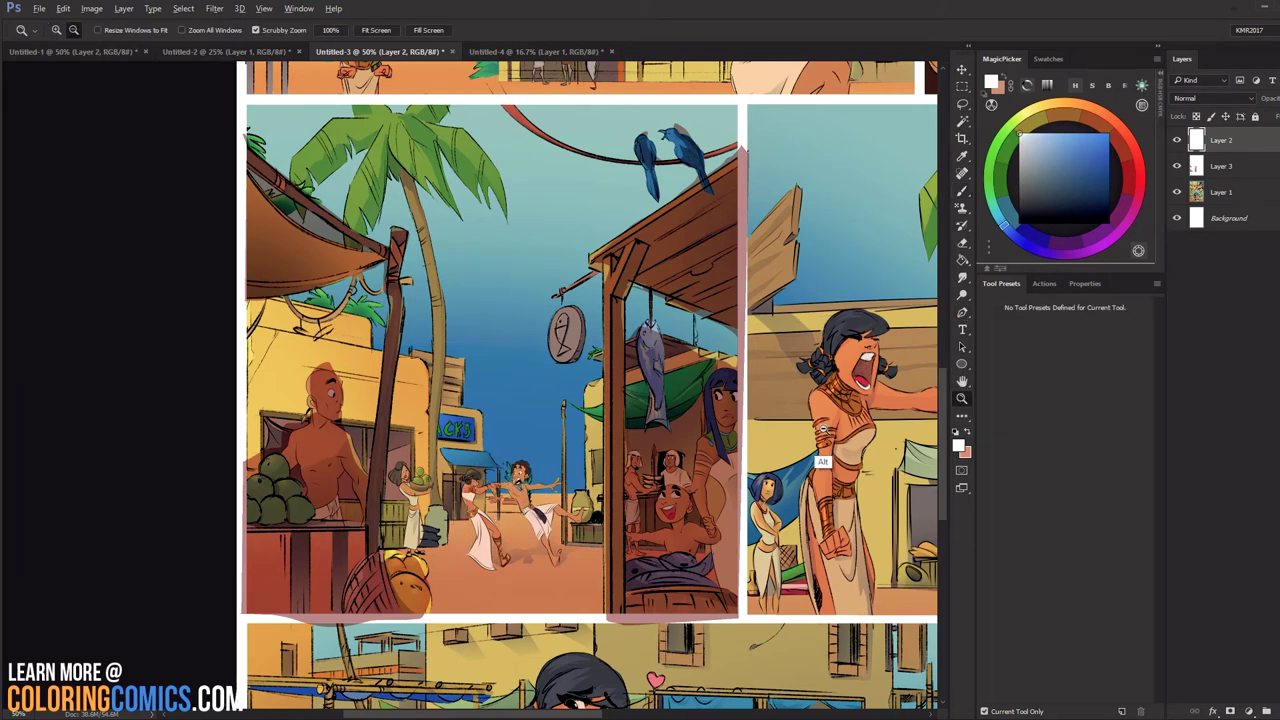
pyautogui.keyDown('alt'); pyautogui.click(830, 460); pyautogui.keyUp('alt')
pyautogui.moveTo(887, 436); pyautogui.dragTo(726, 280)
pyautogui.keyDown('alt'); pyautogui.click(756, 406); pyautogui.keyUp('alt')
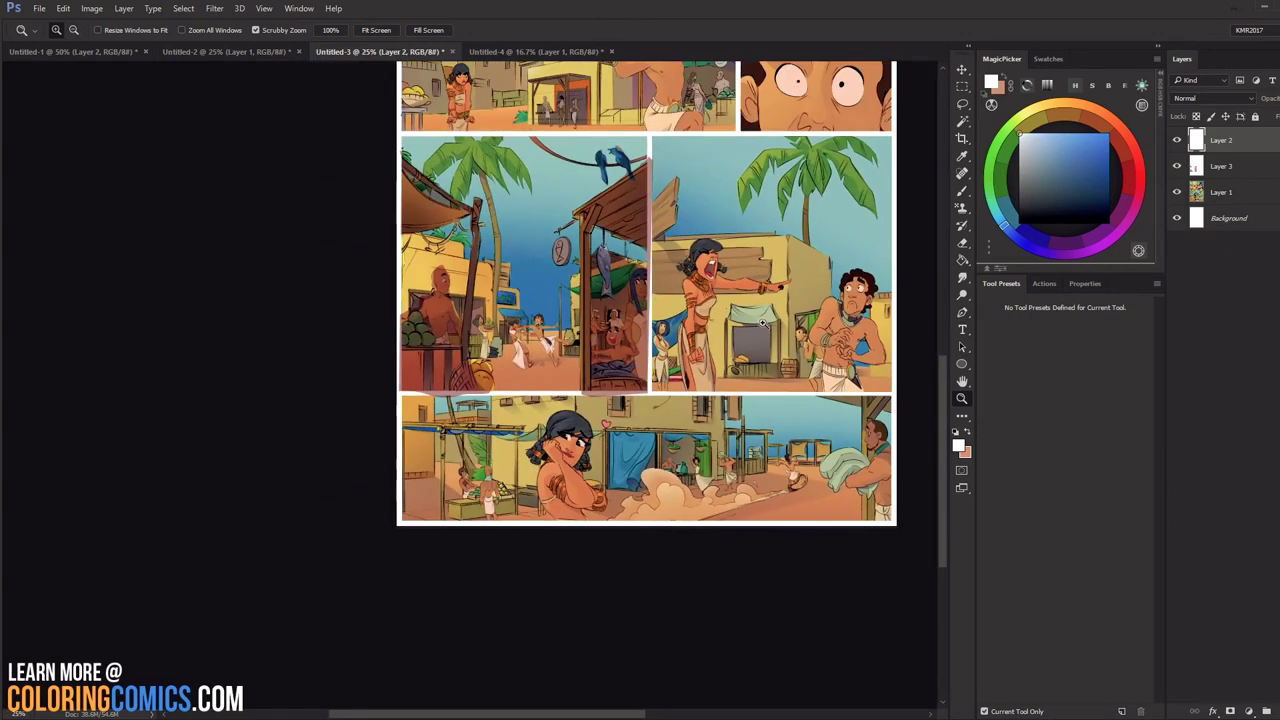
pyautogui.moveTo(771, 424); pyautogui.dragTo(737, 492)
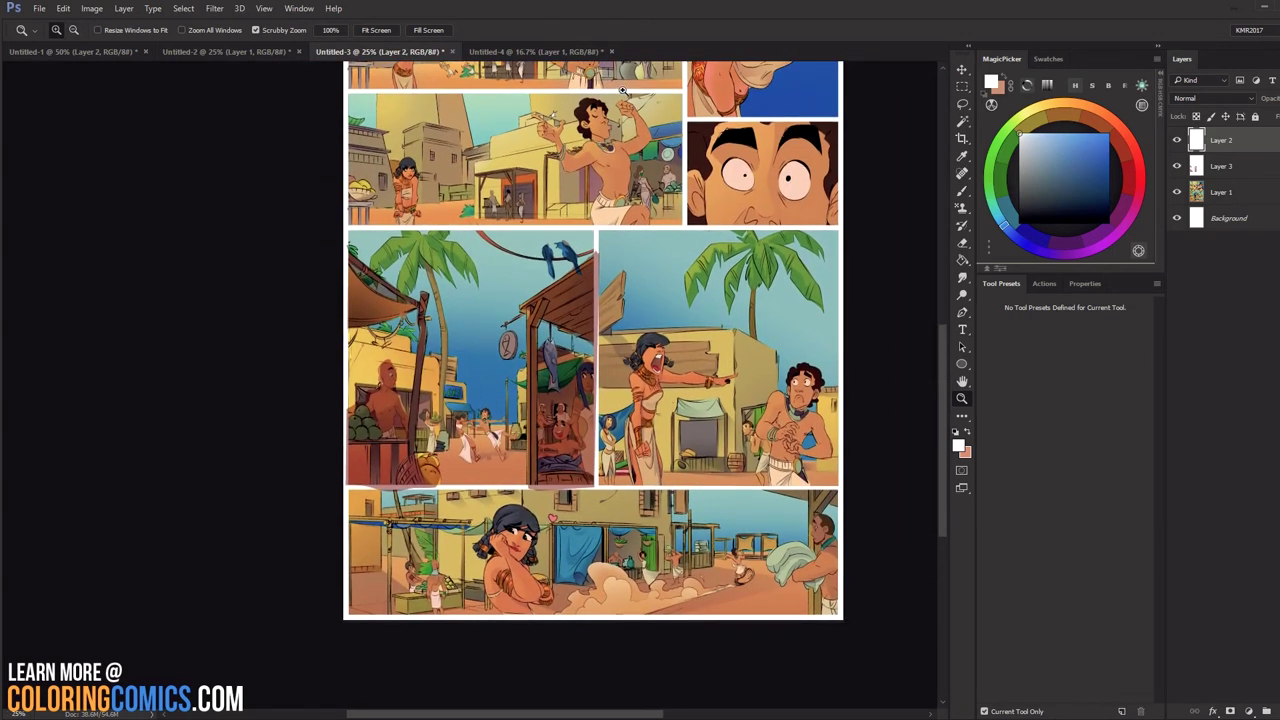
pyautogui.click(540, 51)
pyautogui.click(517, 386)
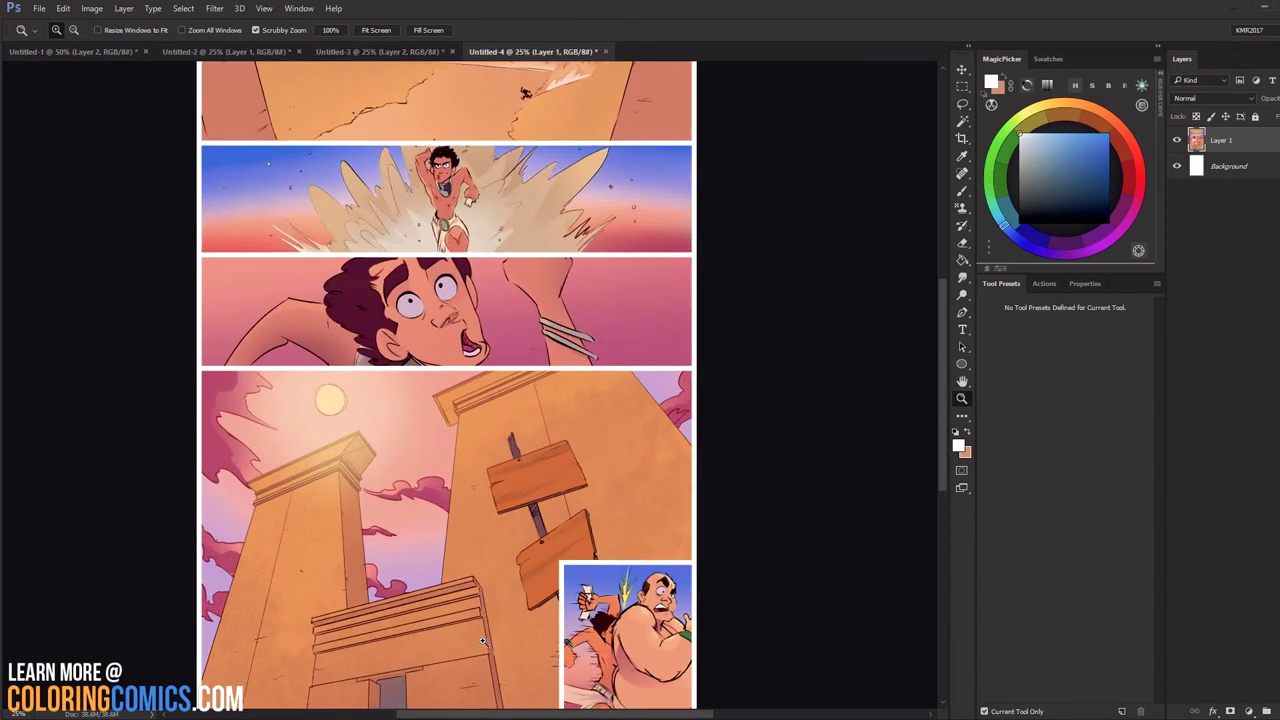
pyautogui.moveTo(536, 494); pyautogui.dragTo(574, 366)
pyautogui.moveTo(580, 225); pyautogui.dragTo(615, 483)
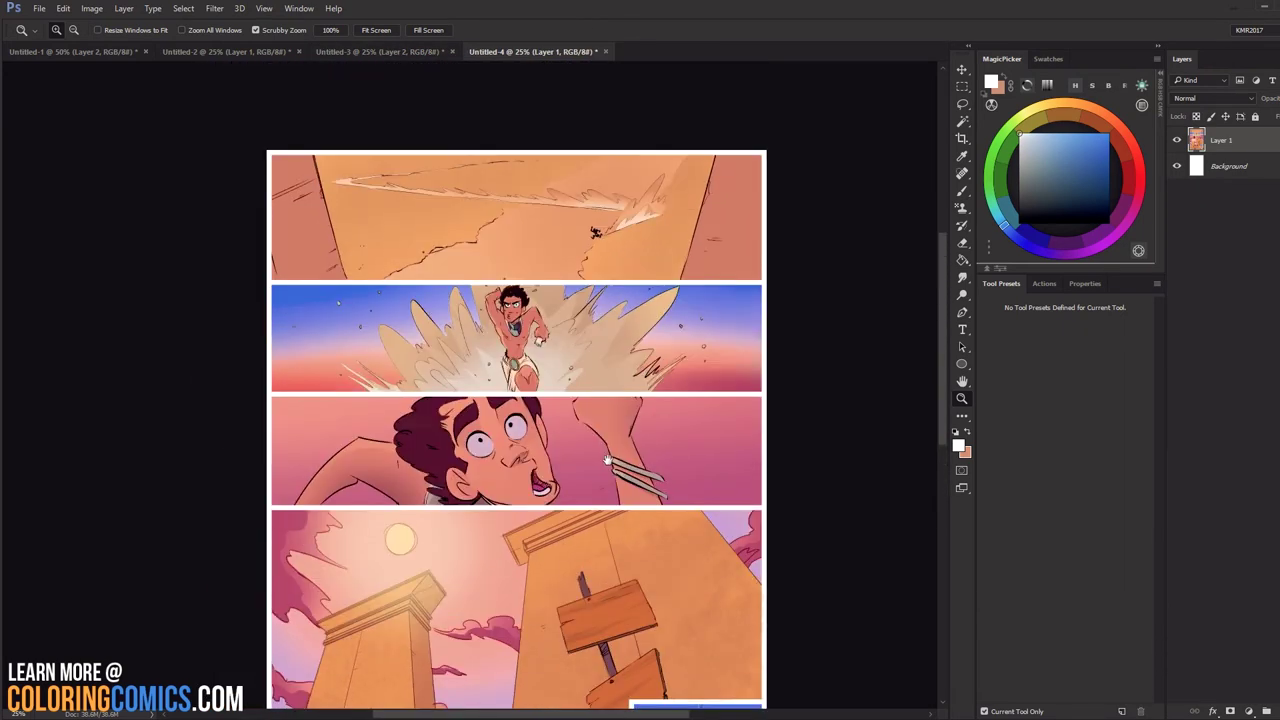
pyautogui.click(603, 394)
pyautogui.moveTo(617, 411); pyautogui.dragTo(632, 483)
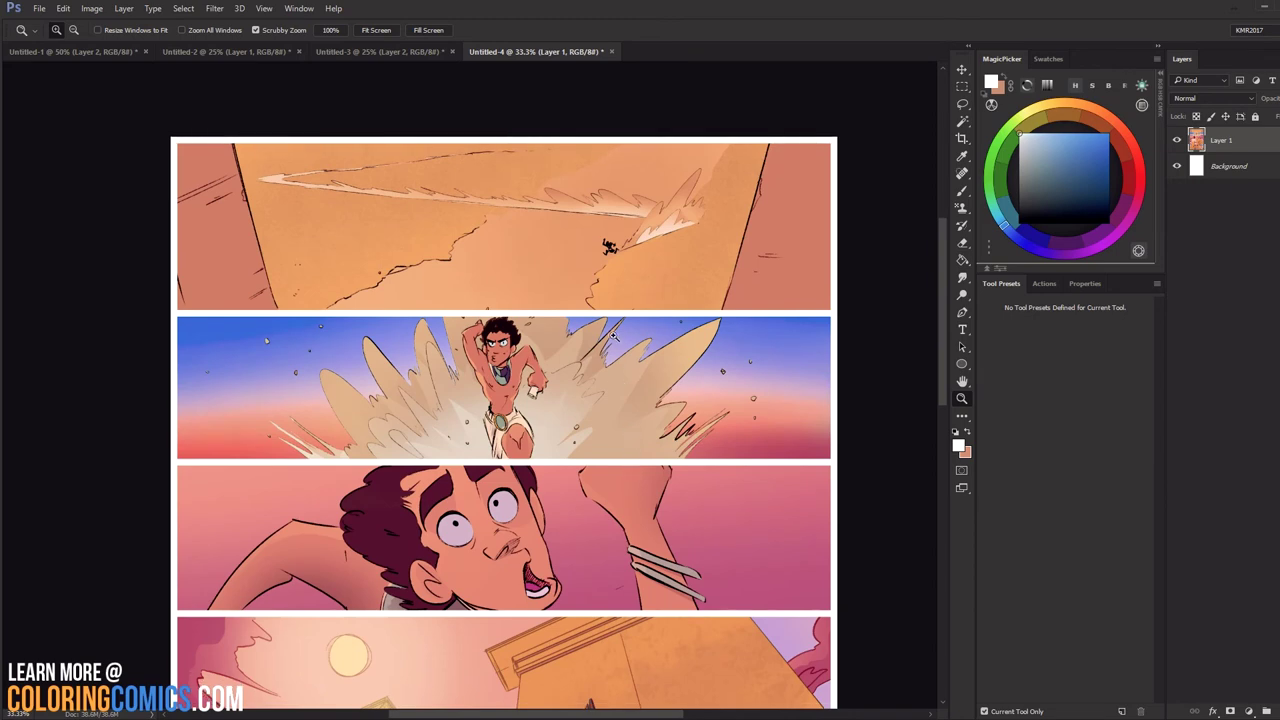
pyautogui.moveTo(620, 276)
pyautogui.mouseDown()
pyautogui.moveTo(644, 376)
pyautogui.moveTo(682, 352)
pyautogui.moveTo(642, 295)
pyautogui.mouseUp()
pyautogui.click(645, 376)
pyautogui.press('b')
pyautogui.hotkey('ctrl', 'z')
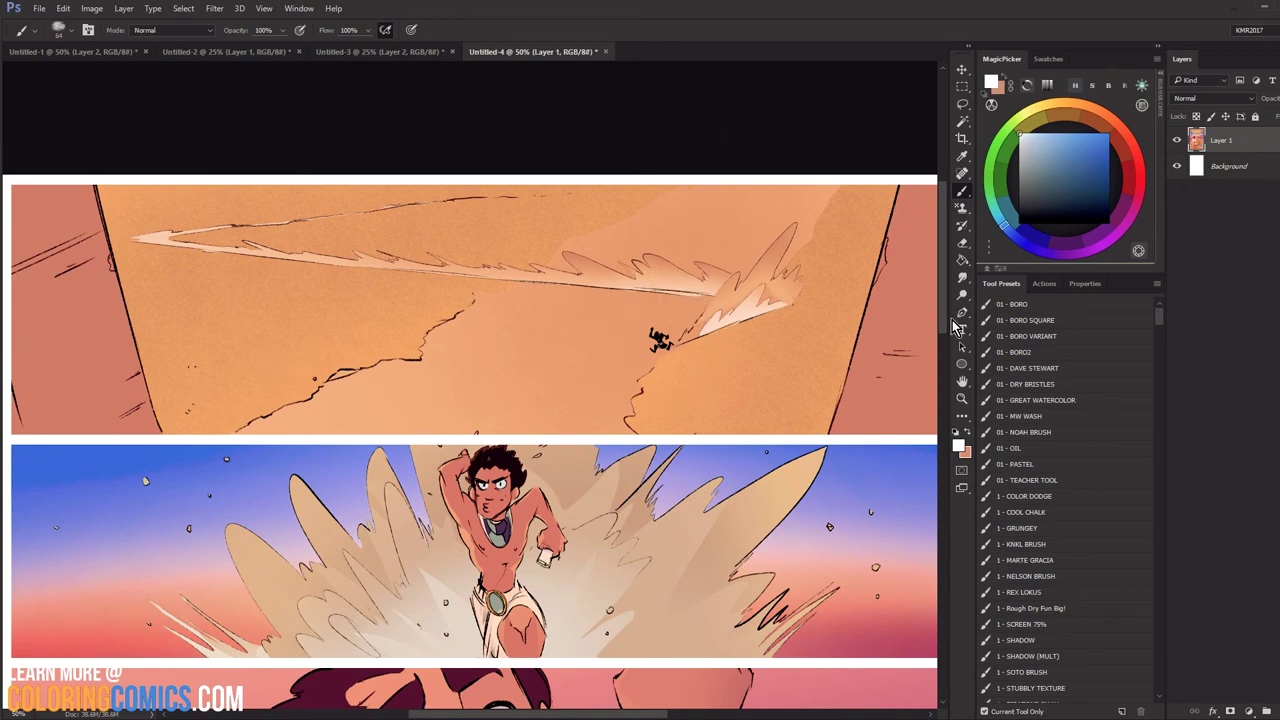
# Add a layer above Layer 1 in Untitled-4, fill it with black, and set its blend mode to Color.
pyautogui.click(962, 398)
pyautogui.keyDown('alt'); pyautogui.click(724, 392); pyautogui.keyUp('alt')
pyautogui.click(1279, 710)
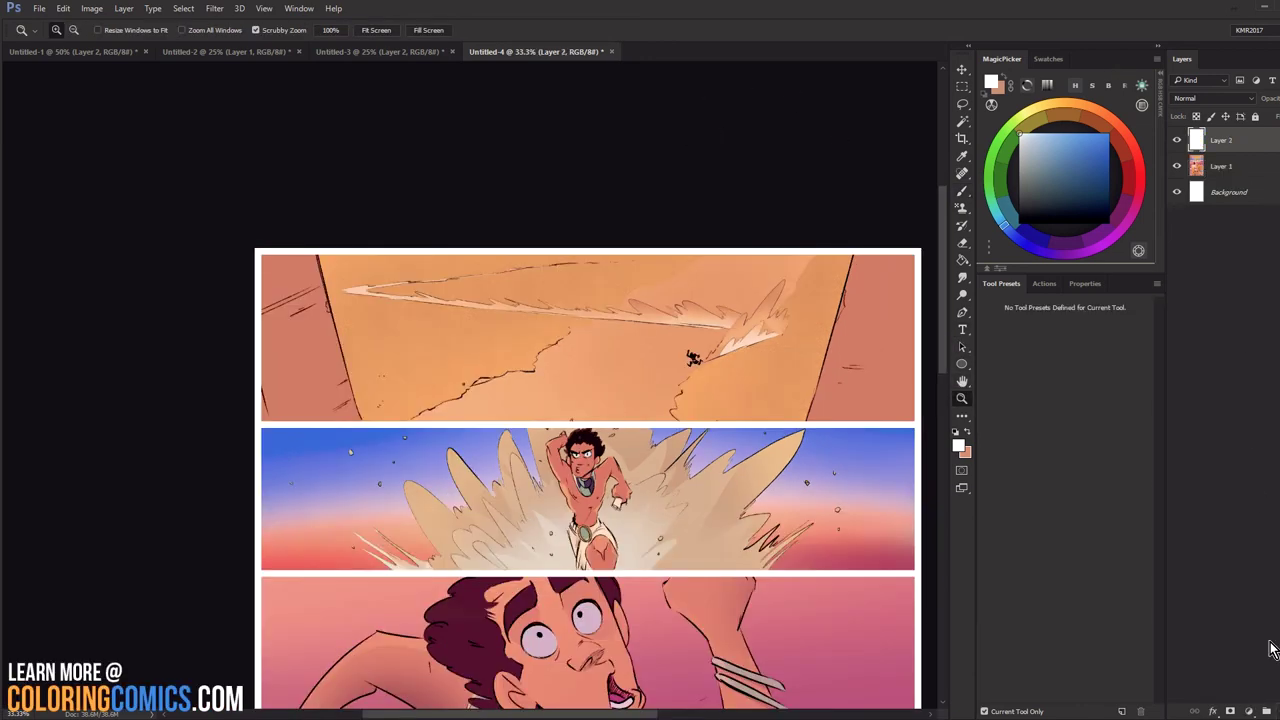
pyautogui.moveTo(1031, 158); pyautogui.dragTo(958, 258)
pyautogui.press('l')
pyautogui.press('g')
pyautogui.hotkey('alt', 'BackSpace')
pyautogui.click(1204, 99)
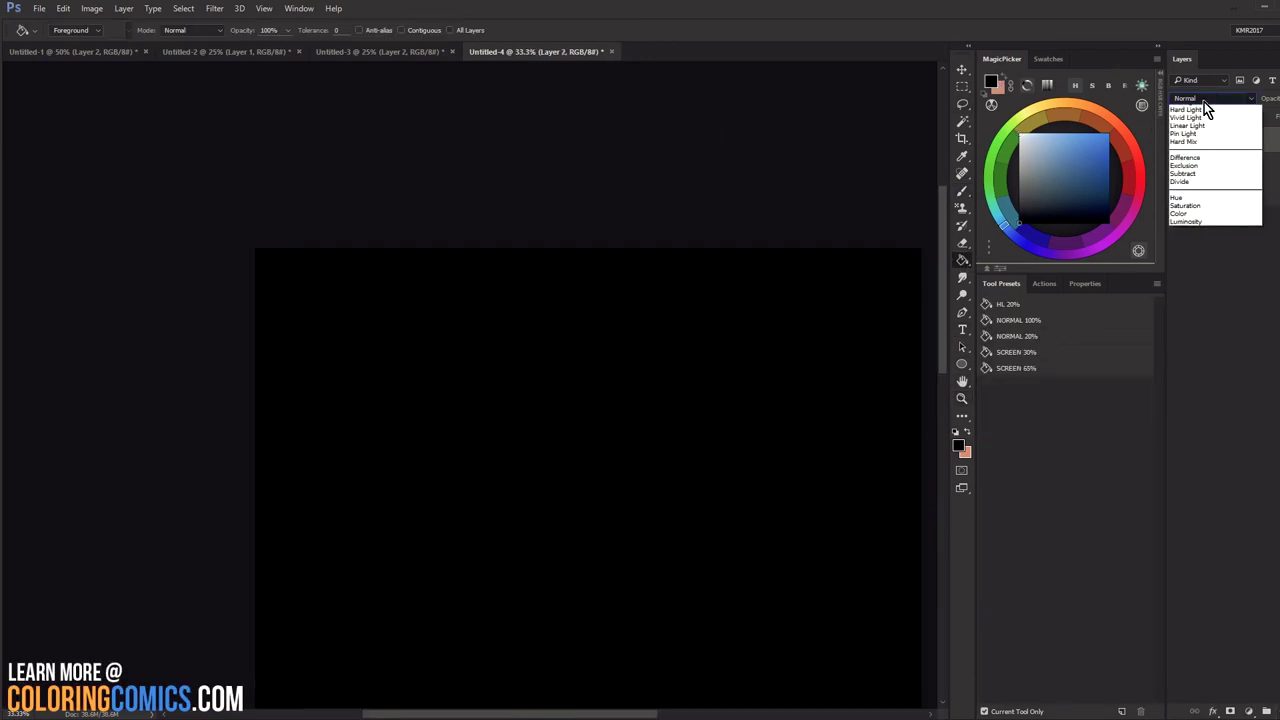
pyautogui.click(1189, 351)
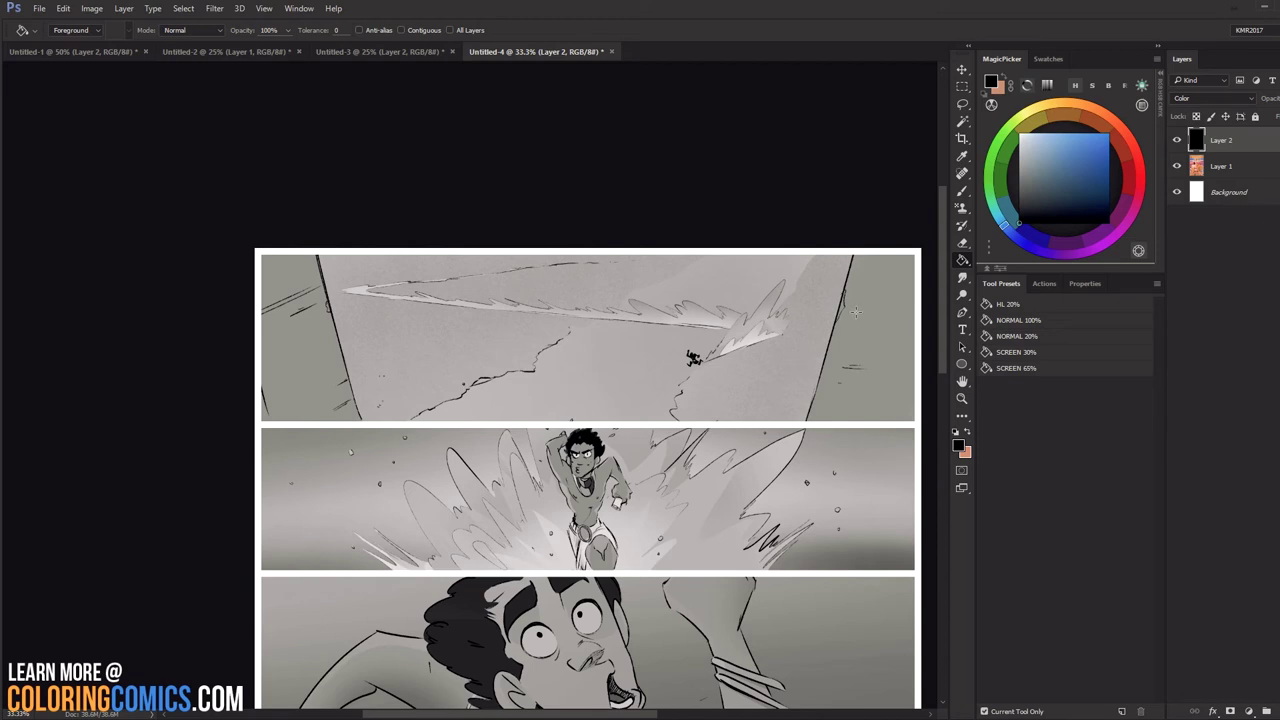
# Lasso the top panel's two side walls, darken them on Layer 1 with Hue/Saturation lightness -36, and hide the black Color layer.
pyautogui.press('b')
pyautogui.keyDown('alt'); pyautogui.click(850, 359); pyautogui.keyUp('alt')
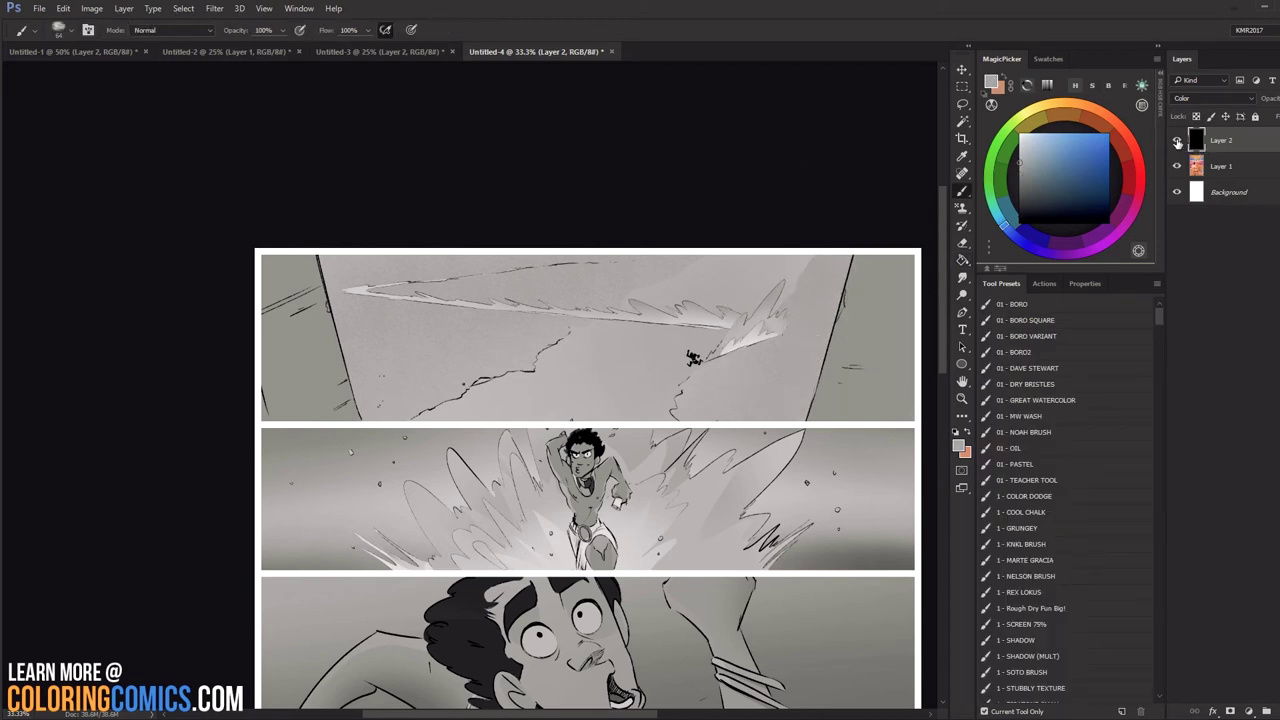
pyautogui.press('l')
pyautogui.moveTo(907, 256)
pyautogui.mouseDown()
pyautogui.moveTo(915, 284)
pyautogui.moveTo(855, 288)
pyautogui.moveTo(790, 430)
pyautogui.moveTo(914, 421)
pyautogui.moveTo(560, 217)
pyautogui.moveTo(360, 226)
pyautogui.moveTo(259, 256)
pyautogui.moveTo(318, 254)
pyautogui.moveTo(357, 420)
pyautogui.moveTo(259, 414)
pyautogui.mouseUp()
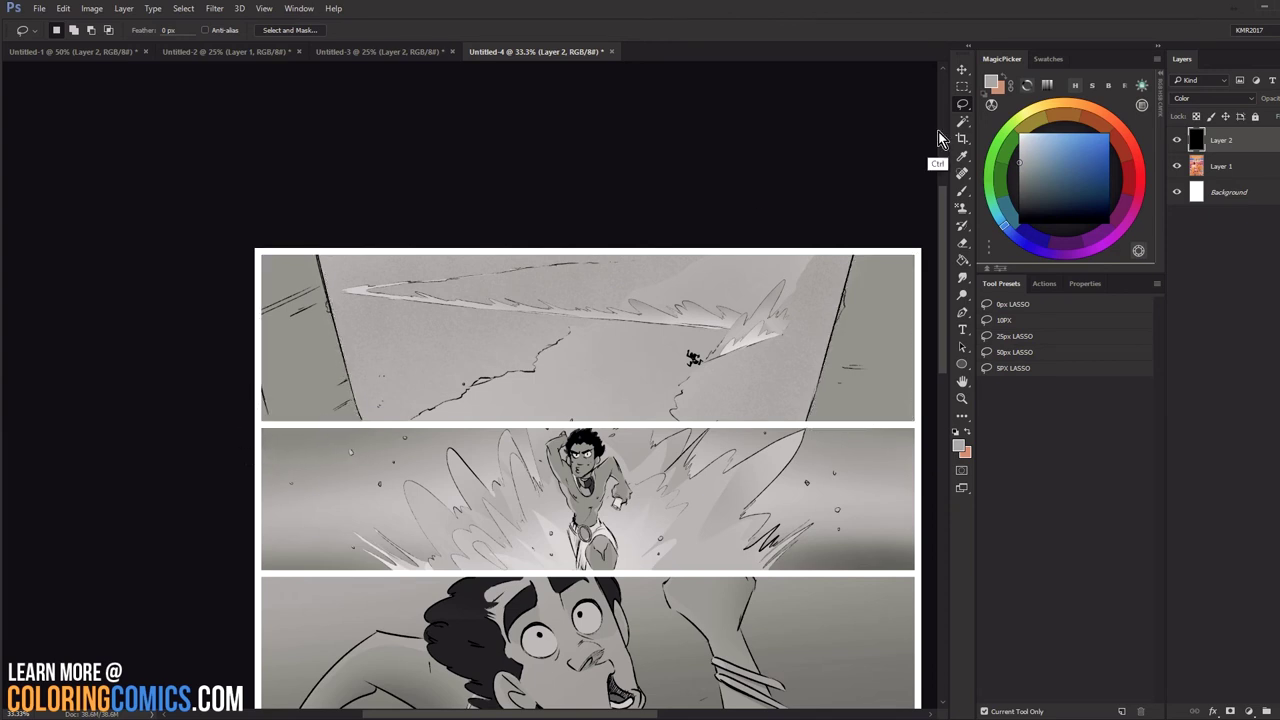
pyautogui.click(1197, 166)
pyautogui.hotkey('ctrl', 'u')
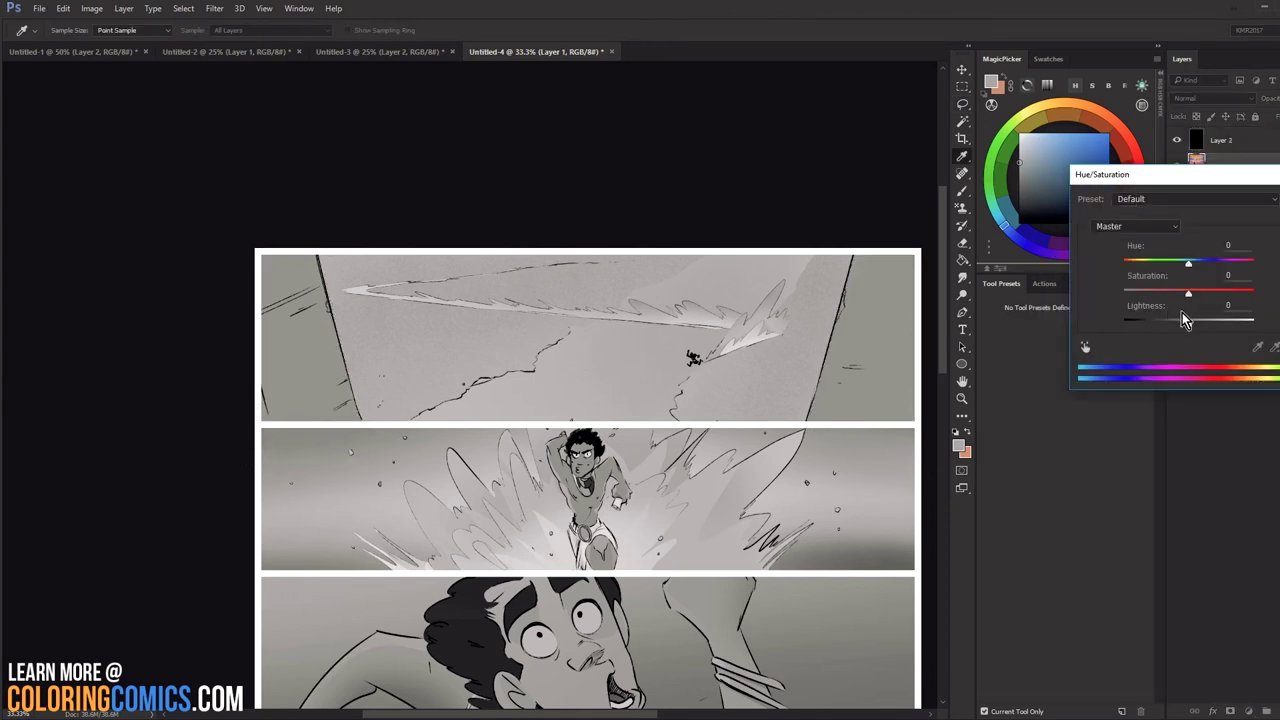
pyautogui.moveTo(1186, 320); pyautogui.dragTo(1166, 324)
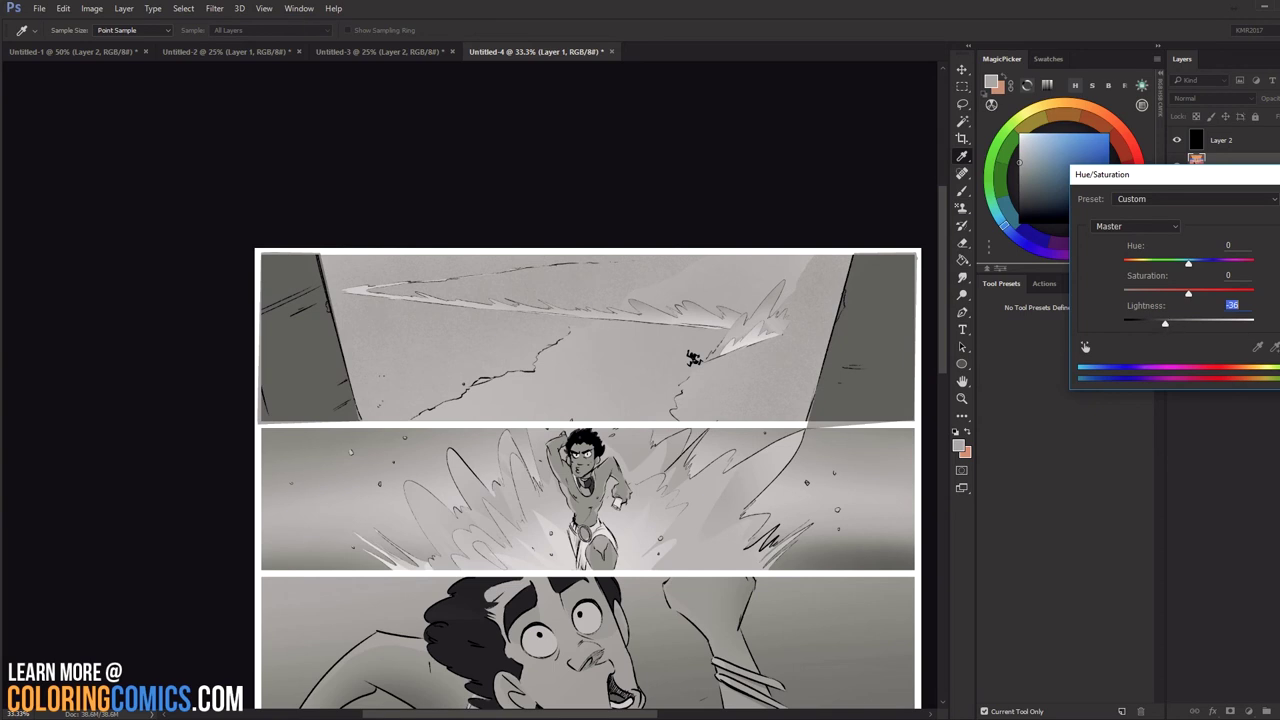
pyautogui.press('Return')
pyautogui.click(1176, 140)
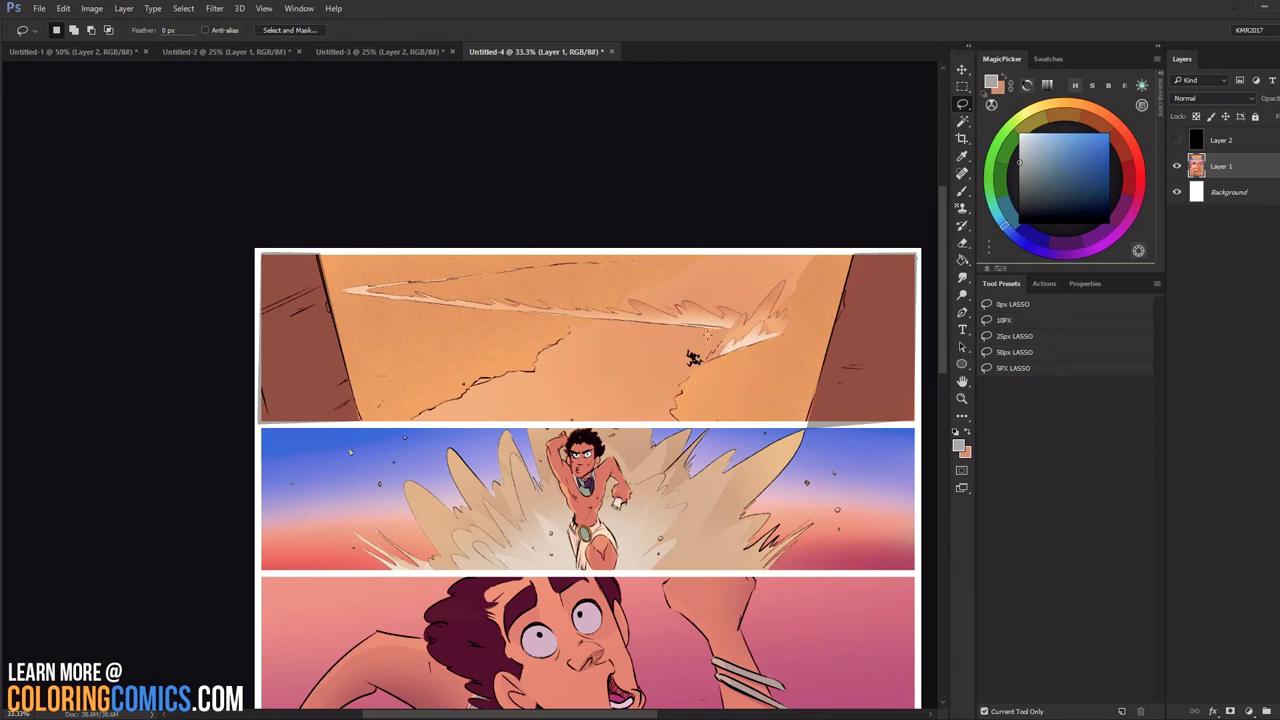
# Marquee-select the top panel, add a Multiply layer above Layer 1, and sample the side wall's red-brown as the painting colour.
pyautogui.press('b')
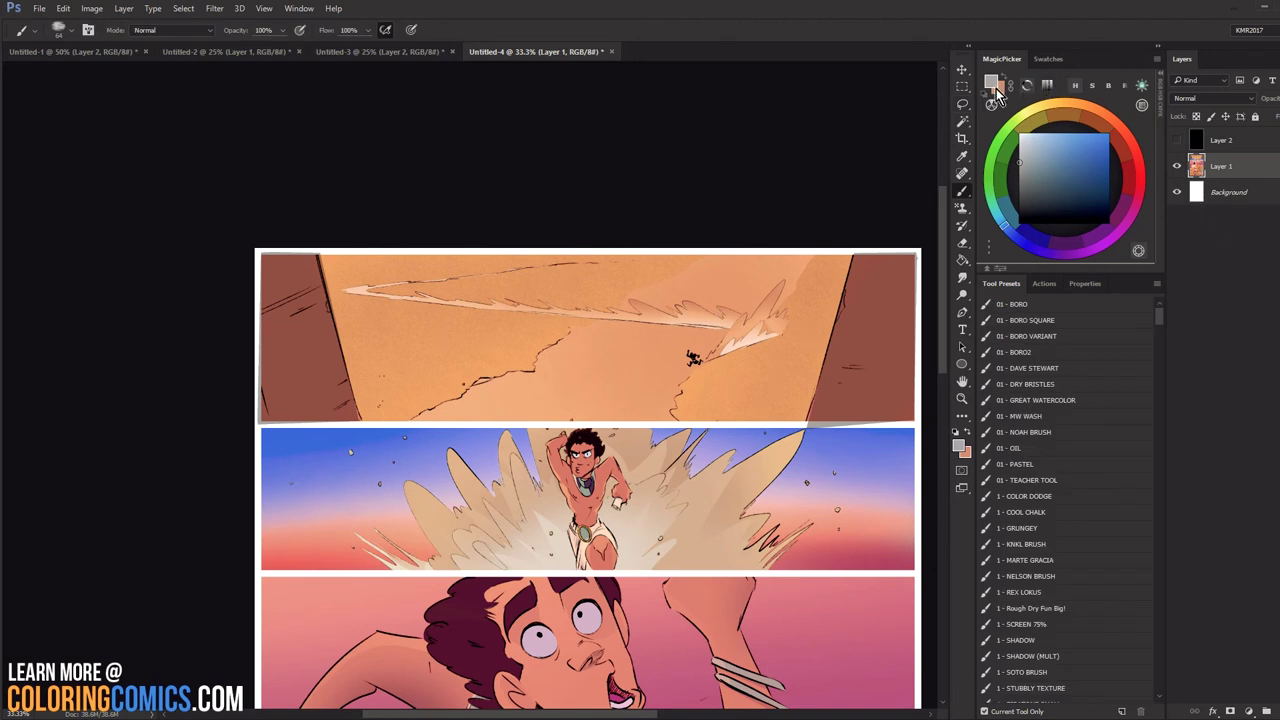
pyautogui.click(962, 86)
pyautogui.moveTo(266, 261); pyautogui.dragTo(912, 425)
pyautogui.press('b')
pyautogui.click(1265, 711)
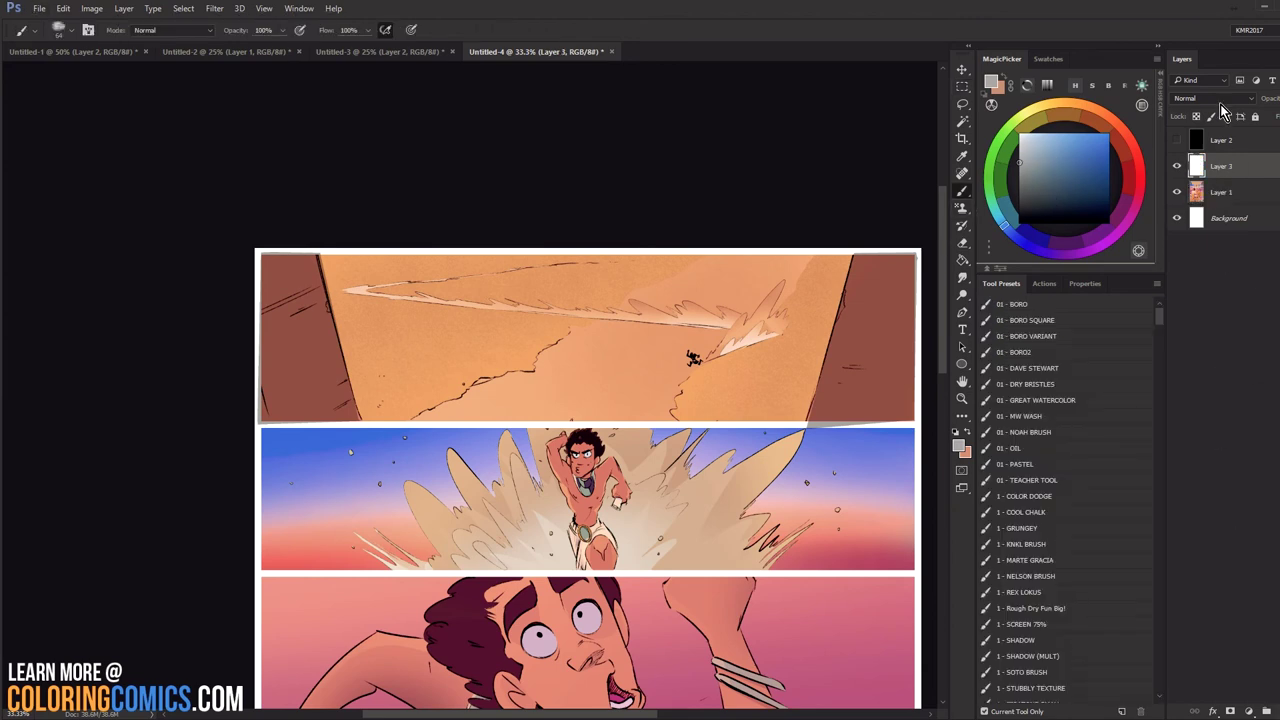
pyautogui.click(1208, 99)
pyautogui.click(1188, 141)
pyautogui.click(1052, 154)
pyautogui.keyDown('alt'); pyautogui.click(852, 284); pyautogui.keyUp('alt')
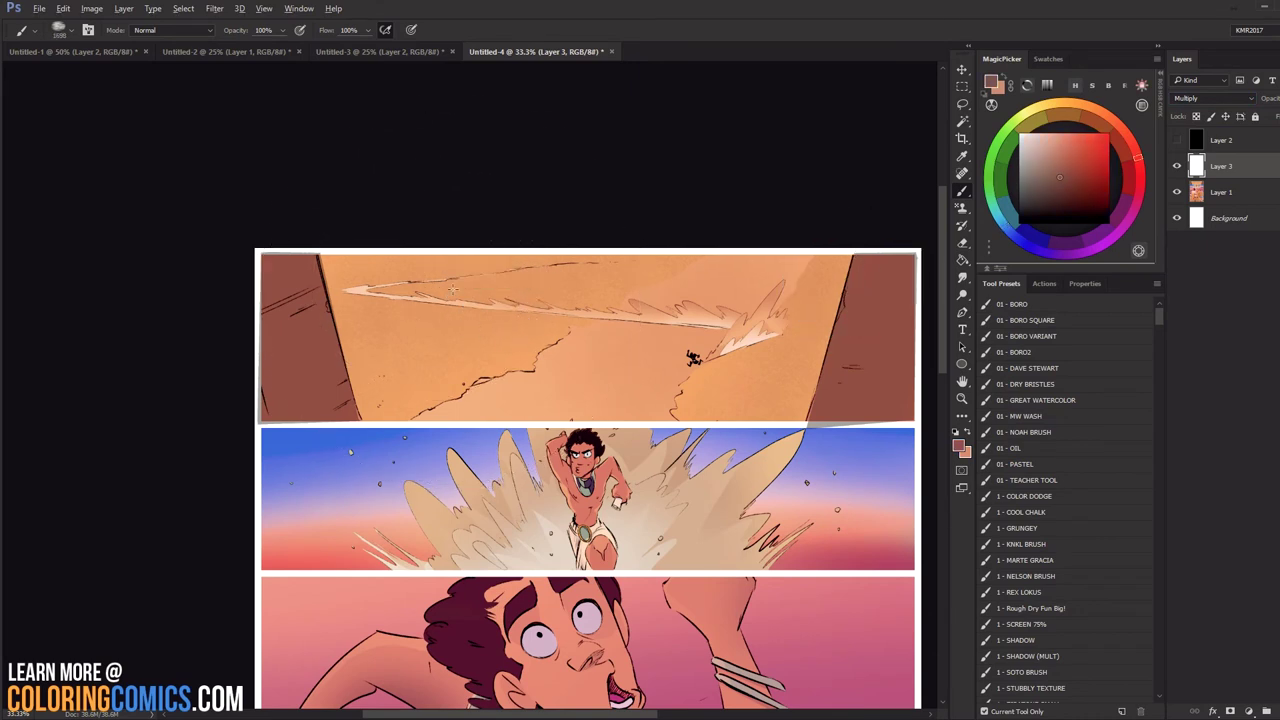
# Paint soft red-brown shadows over the sides of the top panel with the 1 - SOTO BRUSH, undoing unwanted strokes.
pyautogui.moveTo(425, 175); pyautogui.dragTo(313, 293)
pyautogui.hotkey('ctrl', 'z')
pyautogui.click(1040, 672)
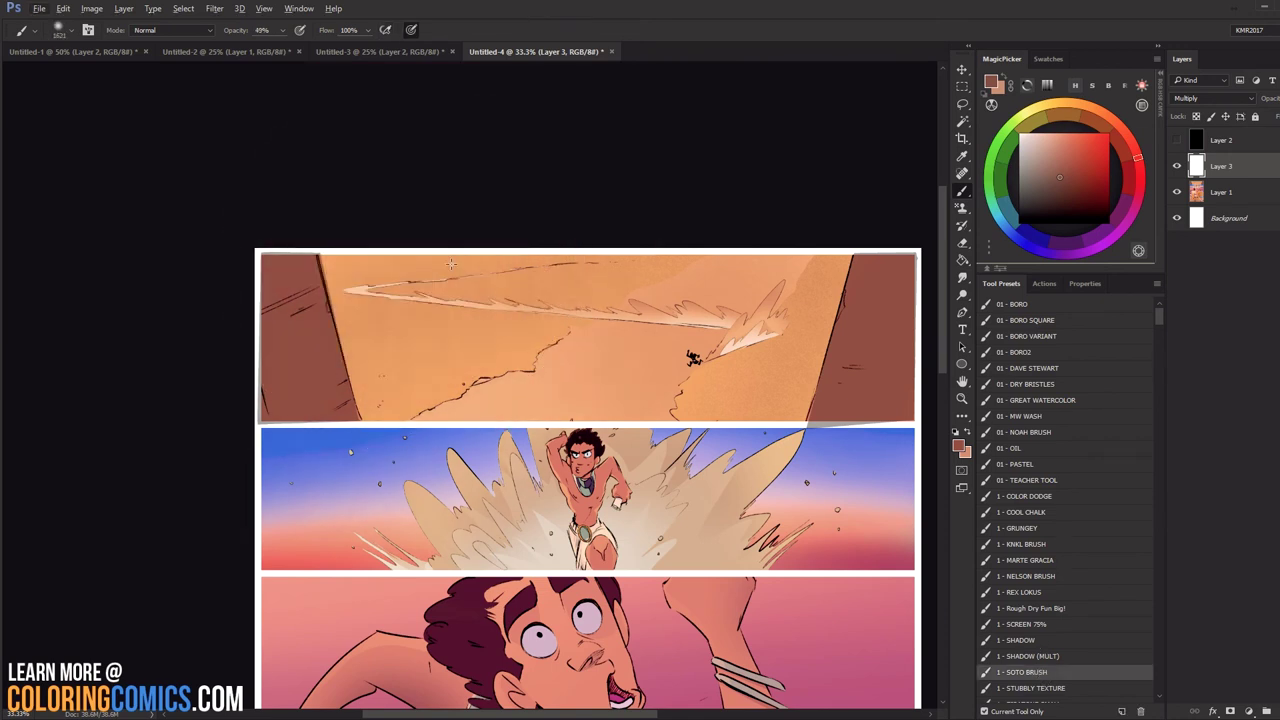
pyautogui.moveTo(401, 181)
pyautogui.mouseDown()
pyautogui.moveTo(297, 327)
pyautogui.moveTo(328, 428)
pyautogui.moveTo(397, 434)
pyautogui.mouseUp()
pyautogui.moveTo(861, 250)
pyautogui.mouseDown()
pyautogui.moveTo(944, 283)
pyautogui.moveTo(765, 580)
pyautogui.mouseUp()
pyautogui.moveTo(499, 211)
pyautogui.mouseDown()
pyautogui.moveTo(491, 468)
pyautogui.moveTo(443, 357)
pyautogui.mouseUp()
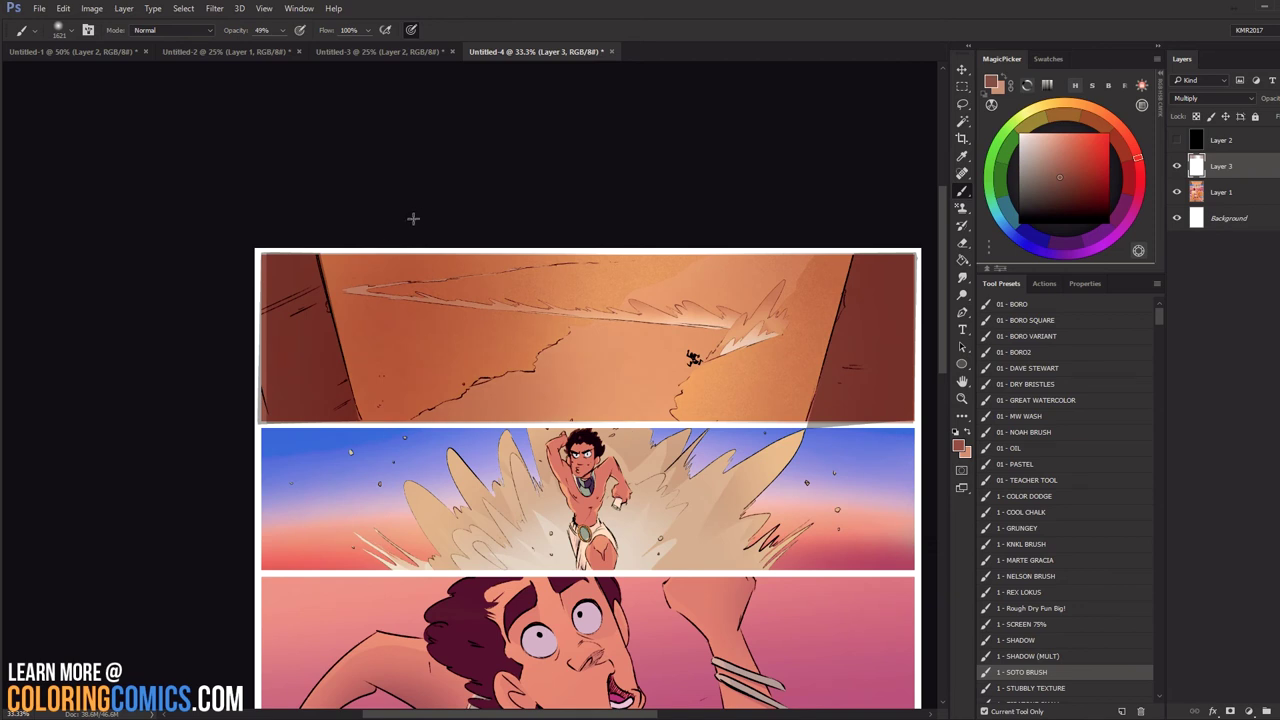
pyautogui.hotkey('ctrl', 'z')
pyautogui.moveTo(475, 223)
pyautogui.mouseDown()
pyautogui.moveTo(426, 217)
pyautogui.moveTo(193, 438)
pyautogui.mouseUp()
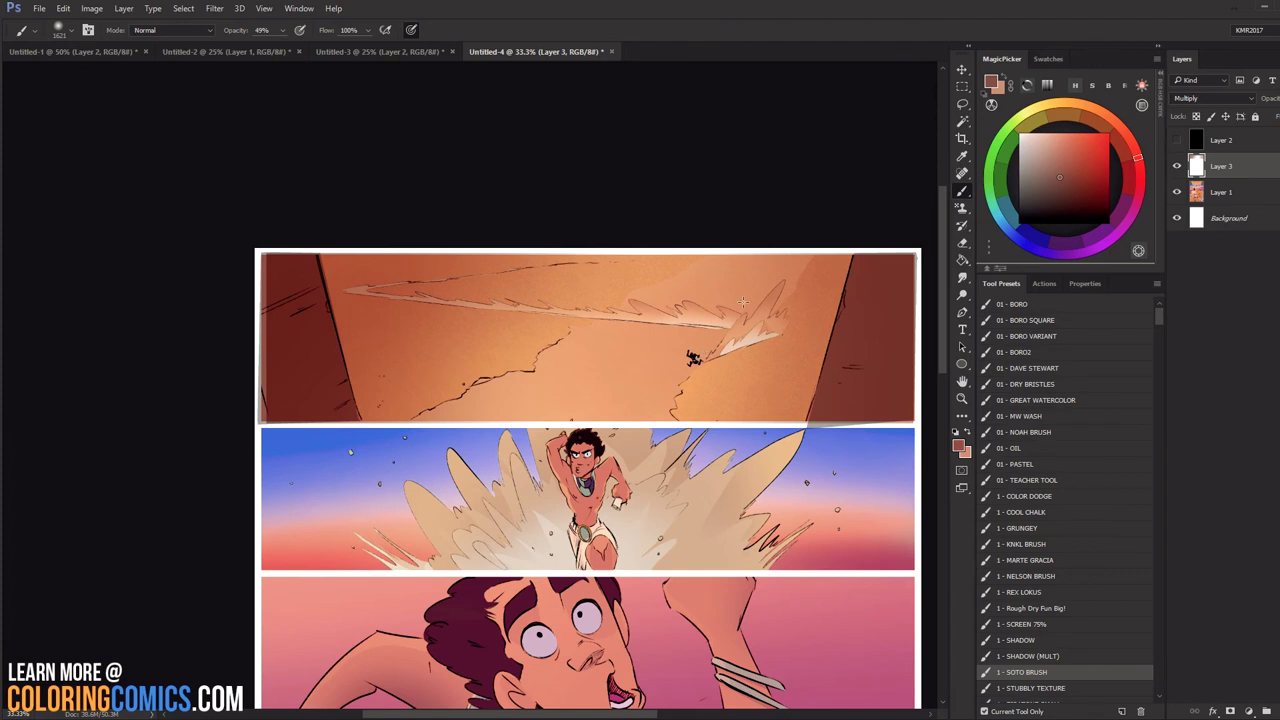
pyautogui.moveTo(708, 362)
pyautogui.mouseDown()
pyautogui.moveTo(679, 376)
pyautogui.moveTo(679, 352)
pyautogui.moveTo(720, 327)
pyautogui.mouseUp()
pyautogui.hotkey('ctrl', 'z')
# Lighten the foreground colour to a pale pink of the same hue.
pyautogui.click(1043, 133)
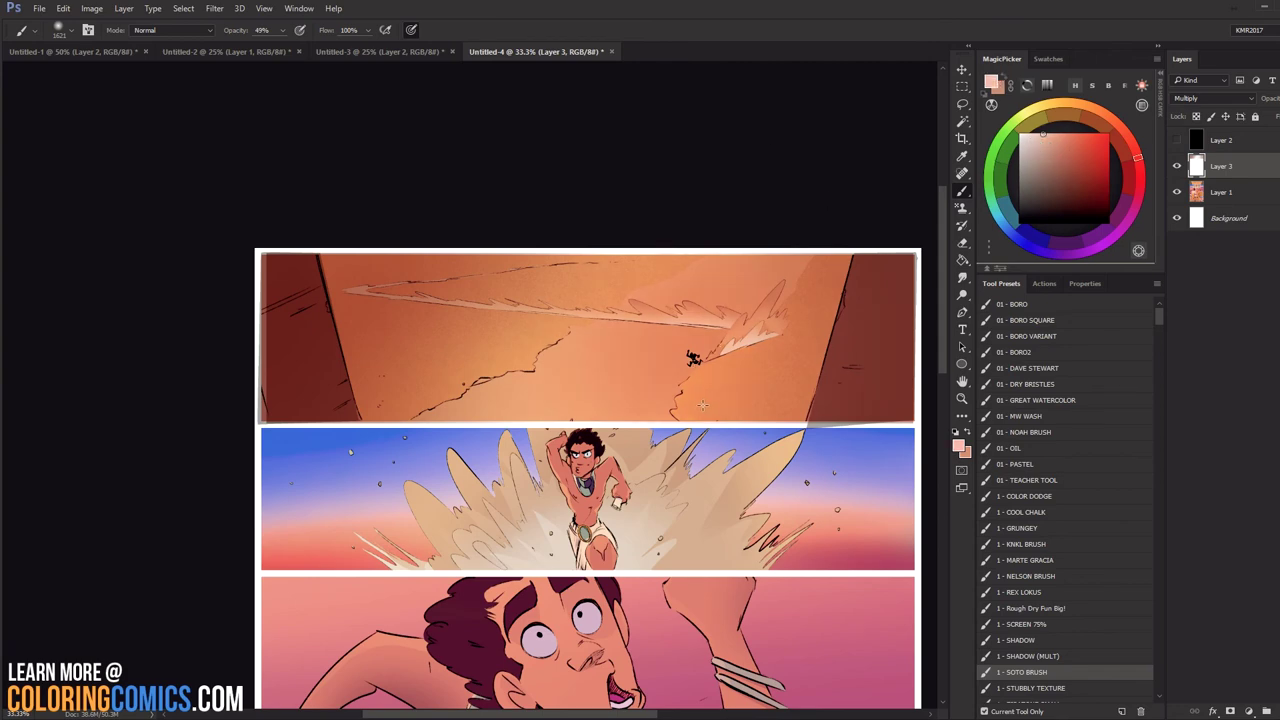
pyautogui.click(962, 398)
pyautogui.keyDown('alt'); pyautogui.click(735, 425); pyautogui.keyUp('alt')
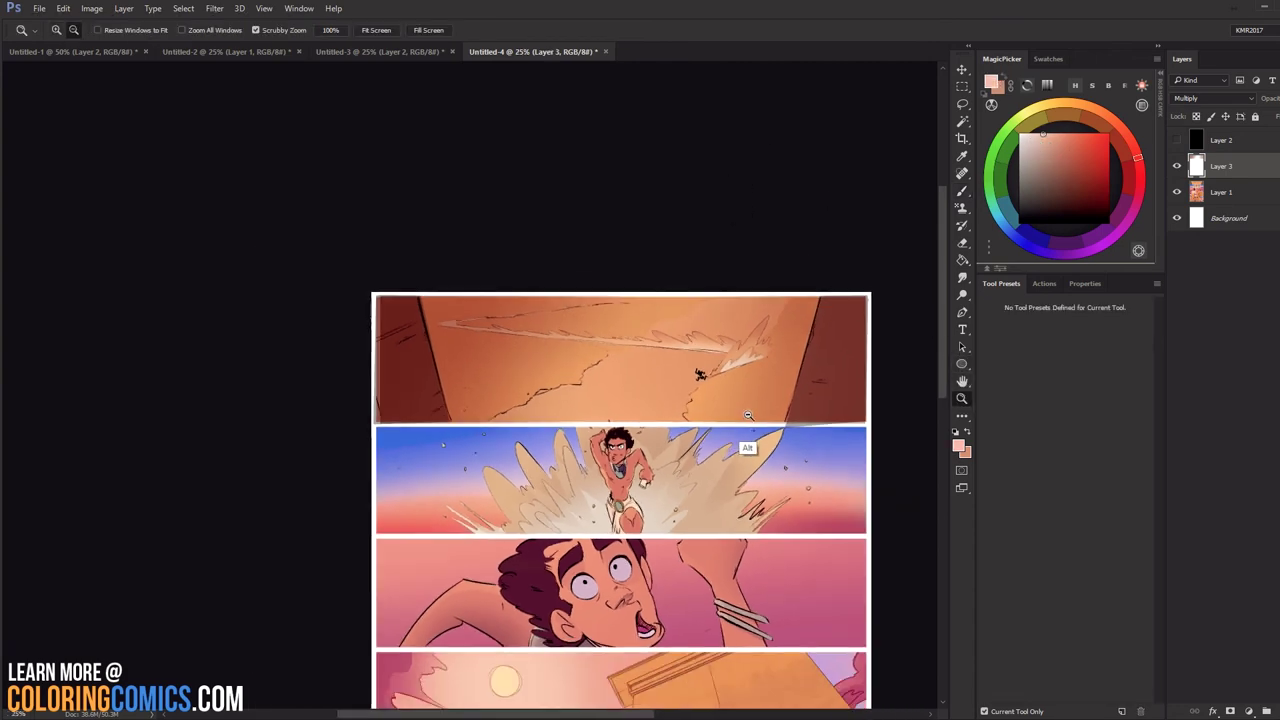
pyautogui.keyDown('alt'); pyautogui.click(750, 418); pyautogui.keyUp('alt')
pyautogui.click(574, 181)
pyautogui.click(576, 182)
pyautogui.moveTo(606, 230); pyautogui.dragTo(736, 365)
# Paint white over the top panel's dust cloud on Layer 3 with the 01 - TEACHER TOOL brush, undoing unwanted strokes.
pyautogui.press('b')
pyautogui.click(596, 331)
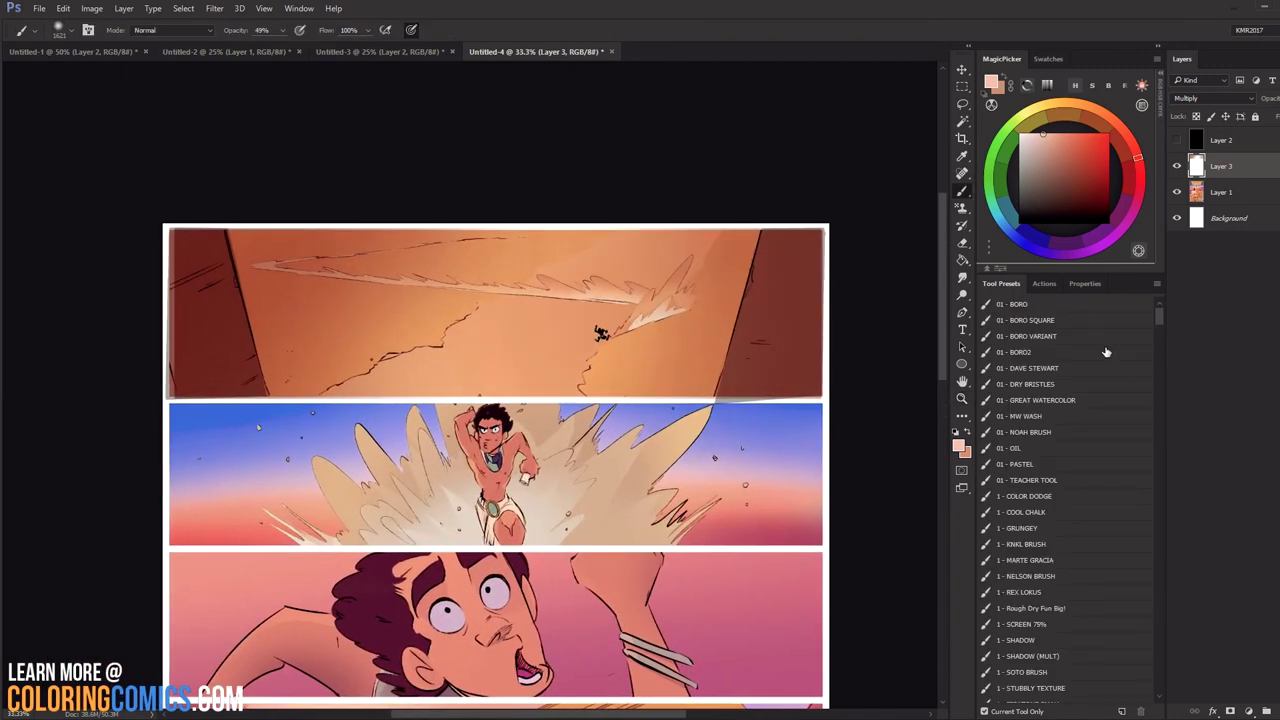
pyautogui.click(1040, 480)
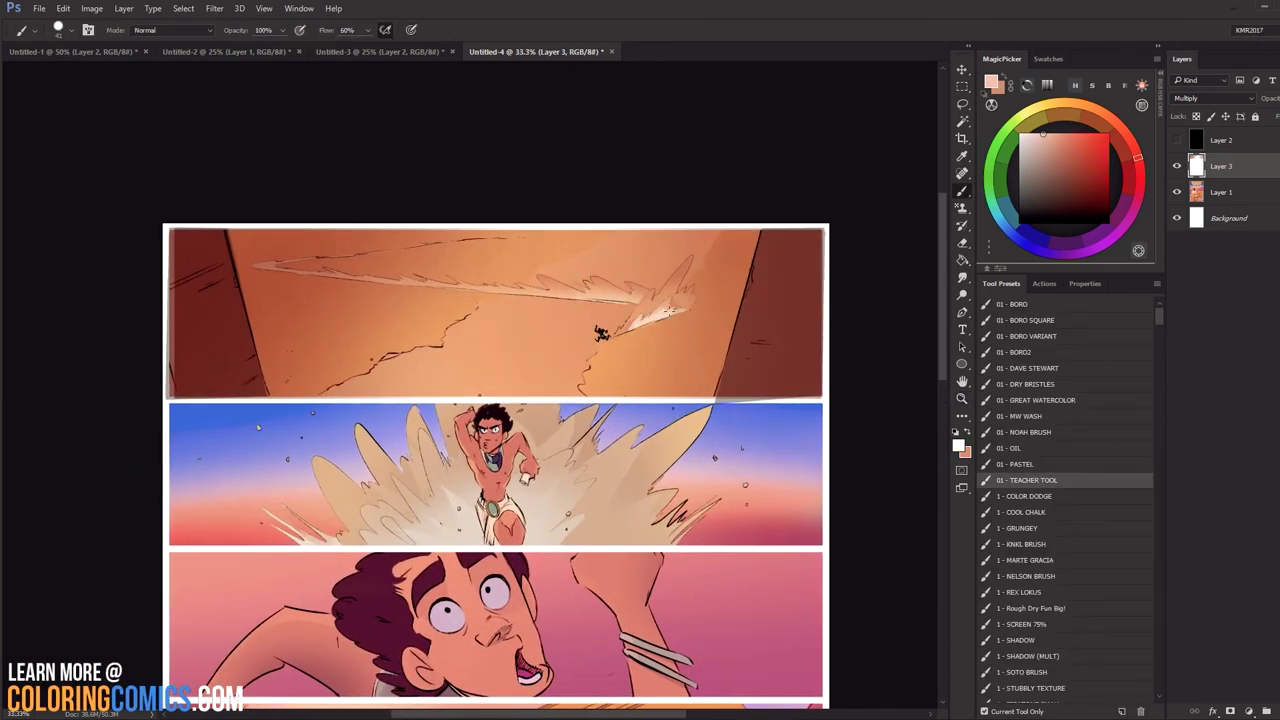
pyautogui.hotkey('ctrl', 'z')
pyautogui.moveTo(644, 318)
pyautogui.mouseDown()
pyautogui.moveTo(688, 302)
pyautogui.moveTo(642, 312)
pyautogui.mouseUp()
pyautogui.hotkey('ctrl', 'z')
pyautogui.moveTo(680, 274); pyautogui.dragTo(650, 302)
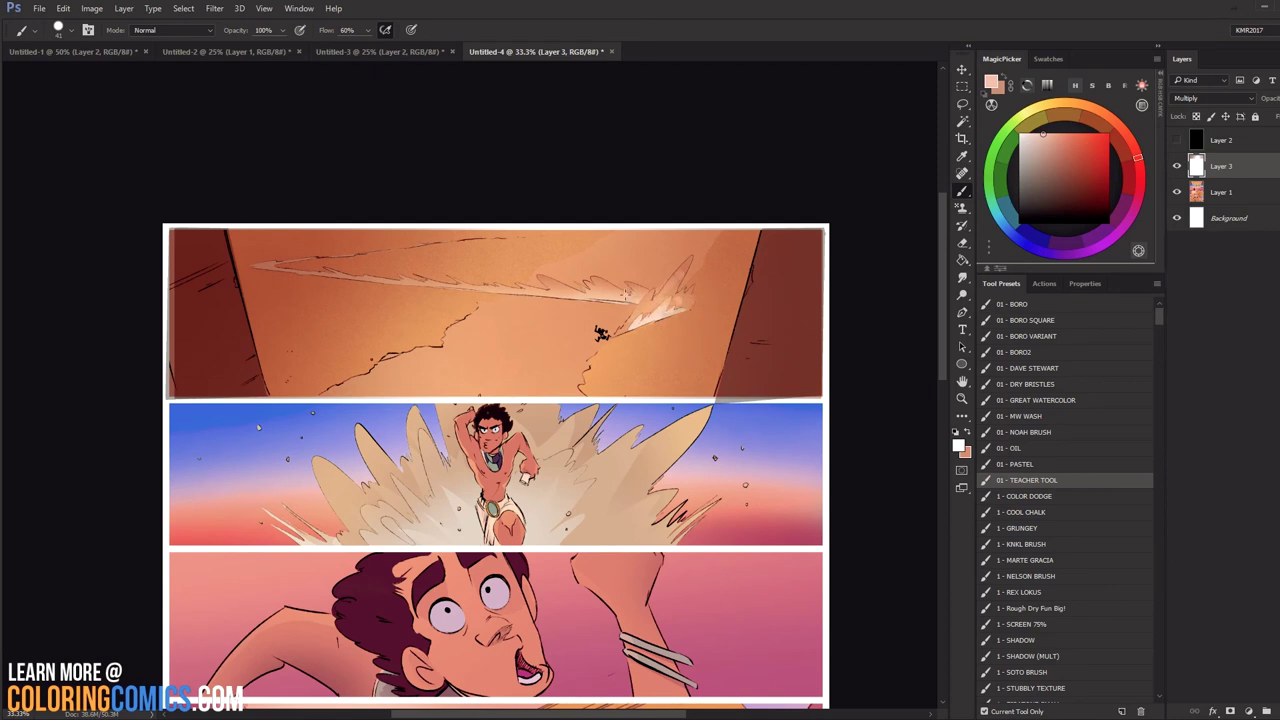
# Examine the running figure against the dust burst and sky gradient in the second panel.
pyautogui.hotkey('shift', 'b')
pyautogui.moveTo(662, 424); pyautogui.dragTo(646, 308)
pyautogui.keyDown('ctrl'); pyautogui.click(716, 375); pyautogui.keyUp('ctrl')
pyautogui.moveTo(758, 376); pyautogui.dragTo(860, 362)
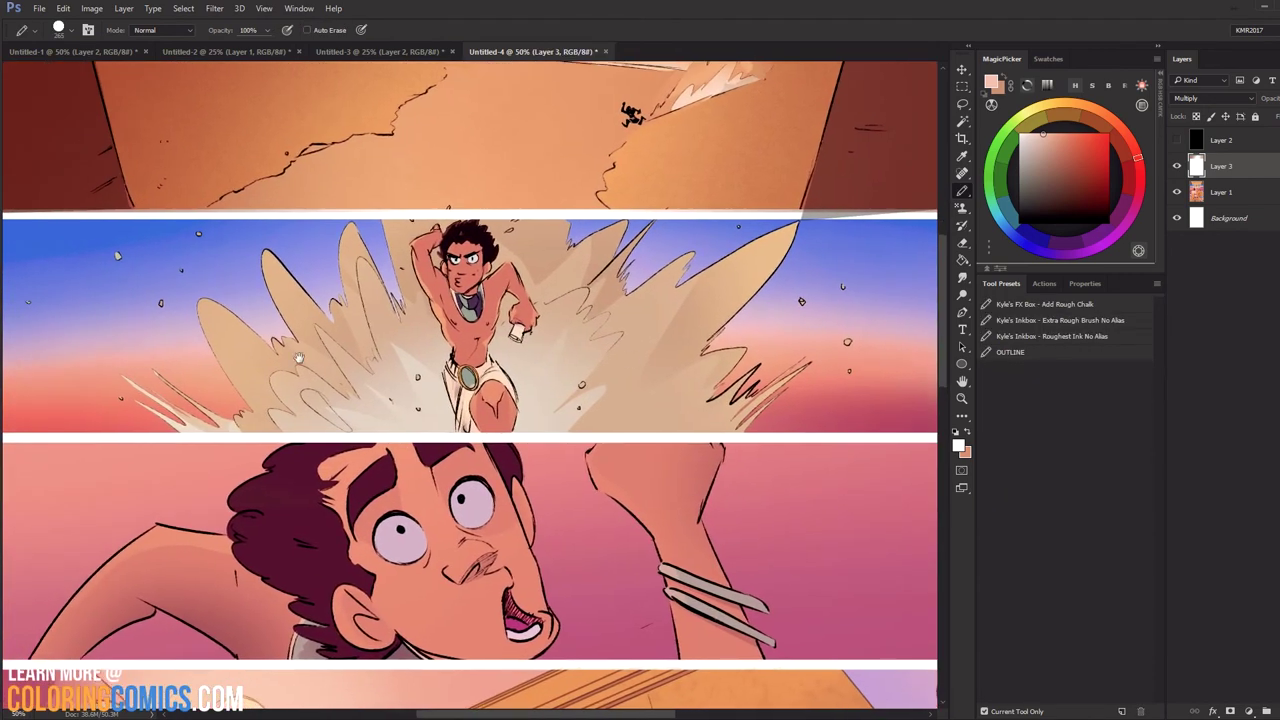
pyautogui.hscroll(-5, 300, 357)
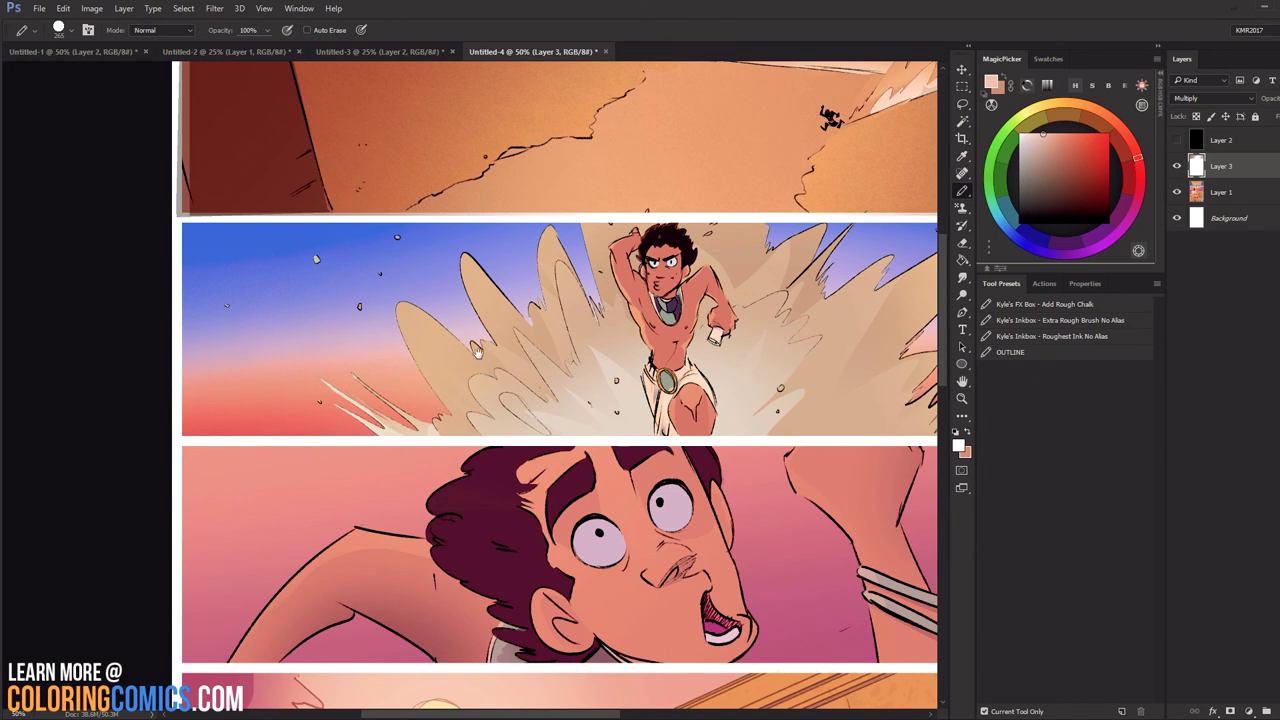
pyautogui.moveTo(478, 350); pyautogui.dragTo(428, 357)
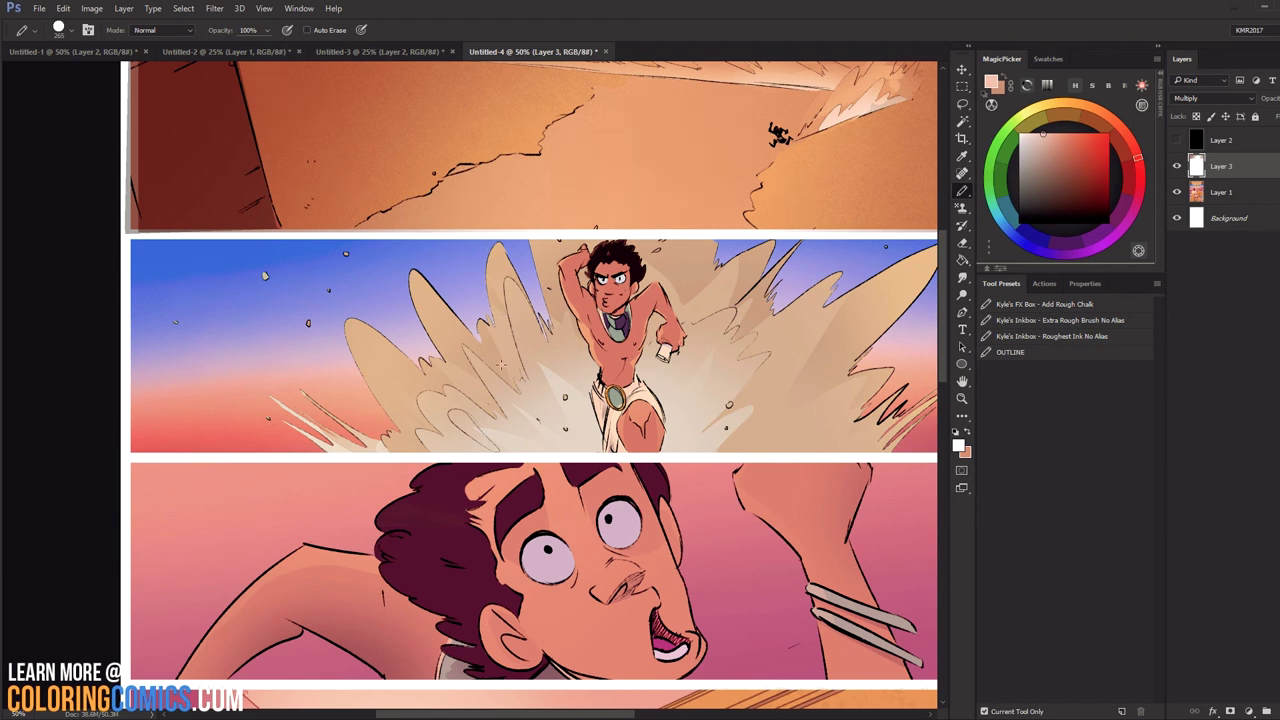
# Sample the second panel's sky gradient at its blue upper area, its red lower area and the pale pink transition.
pyautogui.keyDown('alt'); pyautogui.keyDown('shift'); pyautogui.rightClick(226, 258); pyautogui.keyUp('shift'); pyautogui.keyUp('alt')
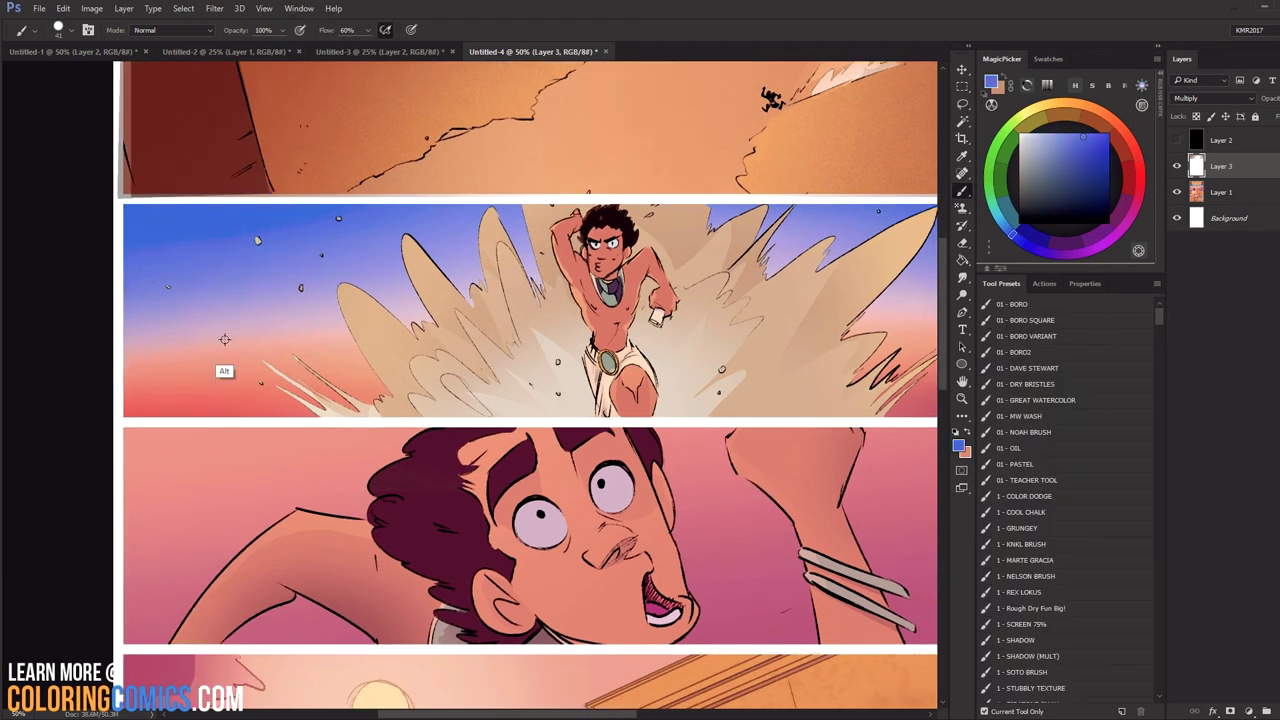
pyautogui.keyDown('alt'); pyautogui.keyDown('shift'); pyautogui.rightClick(217, 380); pyautogui.keyUp('shift'); pyautogui.keyUp('alt')
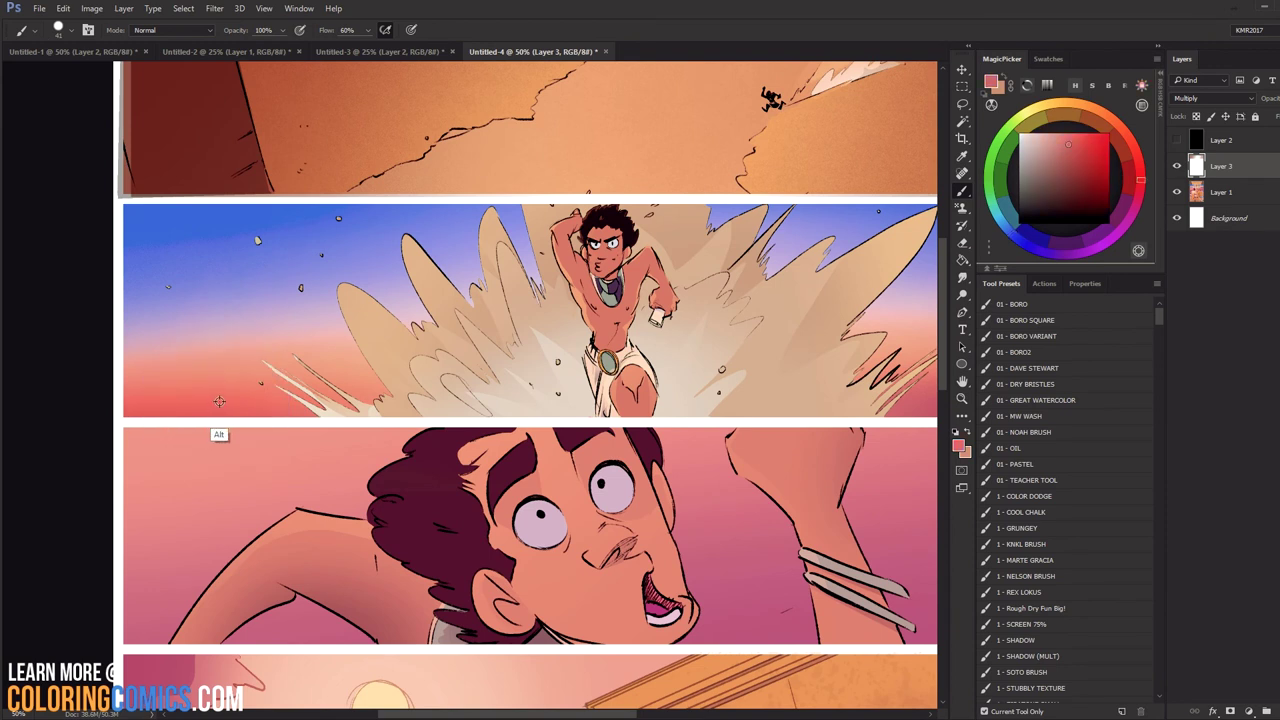
pyautogui.keyDown('alt'); pyautogui.keyDown('shift'); pyautogui.rightClick(224, 405); pyautogui.keyUp('shift'); pyautogui.keyUp('alt')
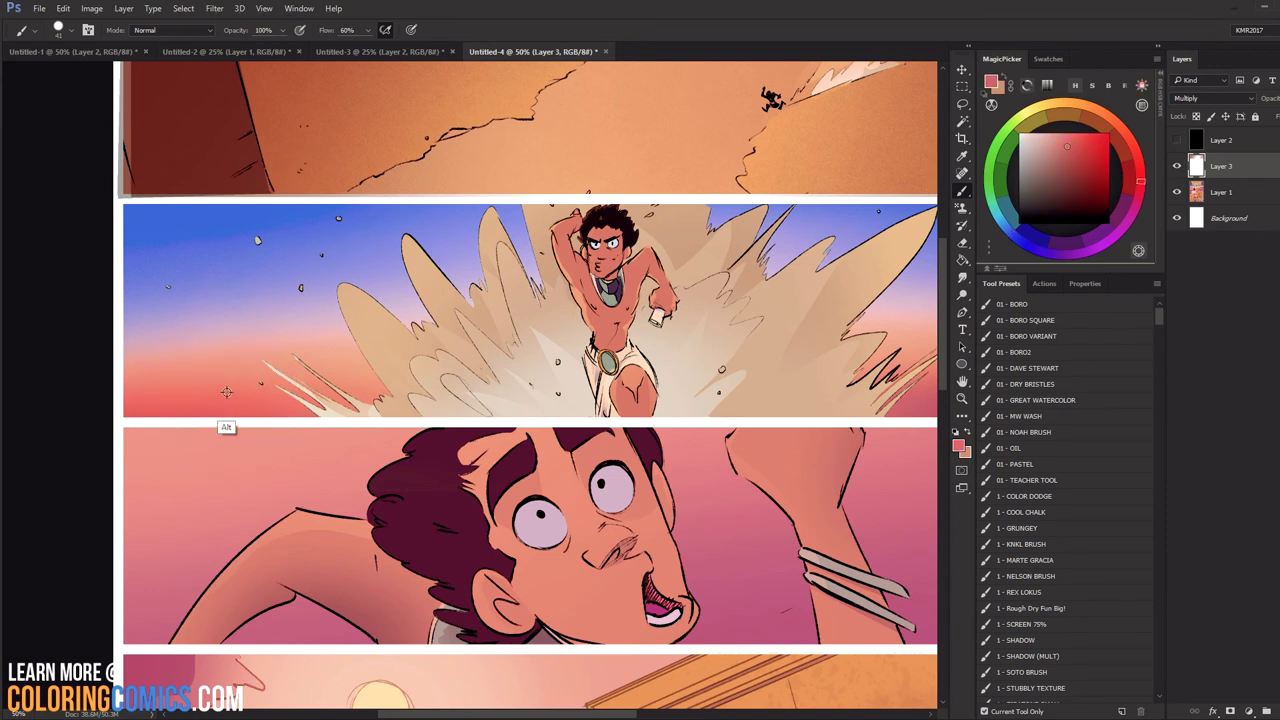
pyautogui.keyDown('alt'); pyautogui.keyDown('shift'); pyautogui.rightClick(223, 335); pyautogui.keyUp('shift'); pyautogui.keyUp('alt')
pyautogui.keyDown('alt'); pyautogui.click(231, 335); pyautogui.keyUp('alt')
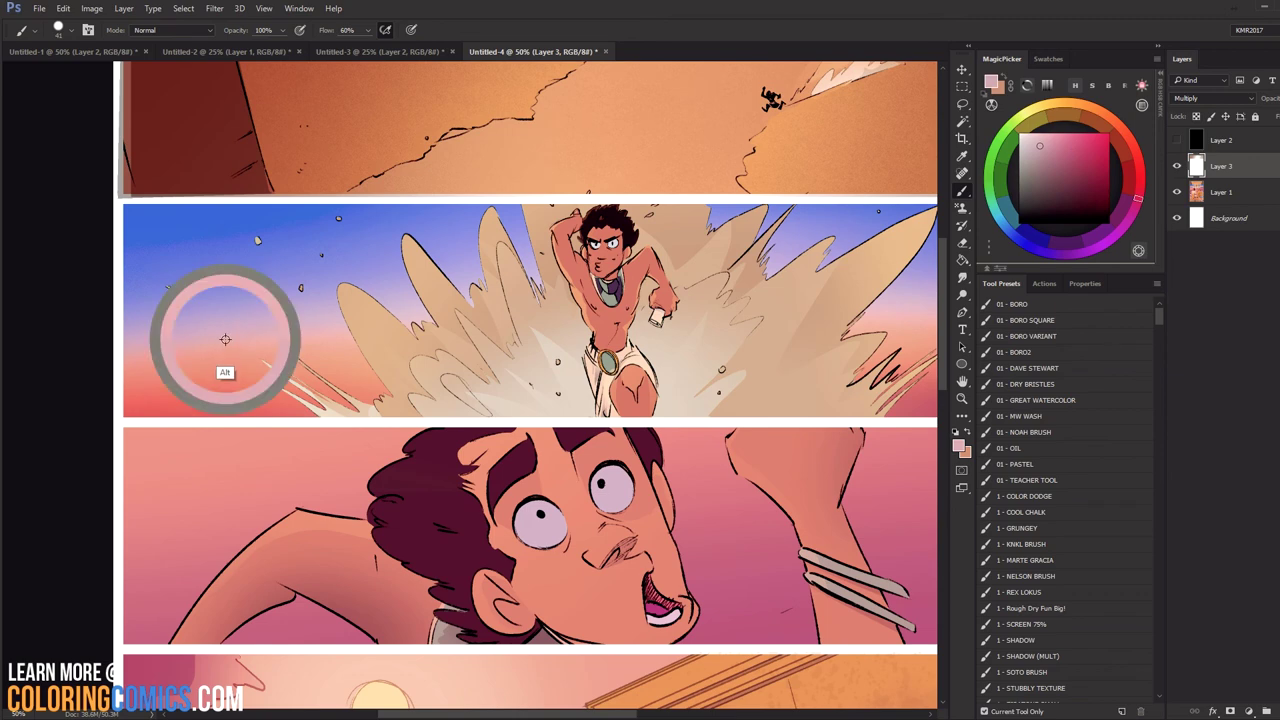
pyautogui.keyDown('alt'); pyautogui.click(230, 338); pyautogui.keyUp('alt')
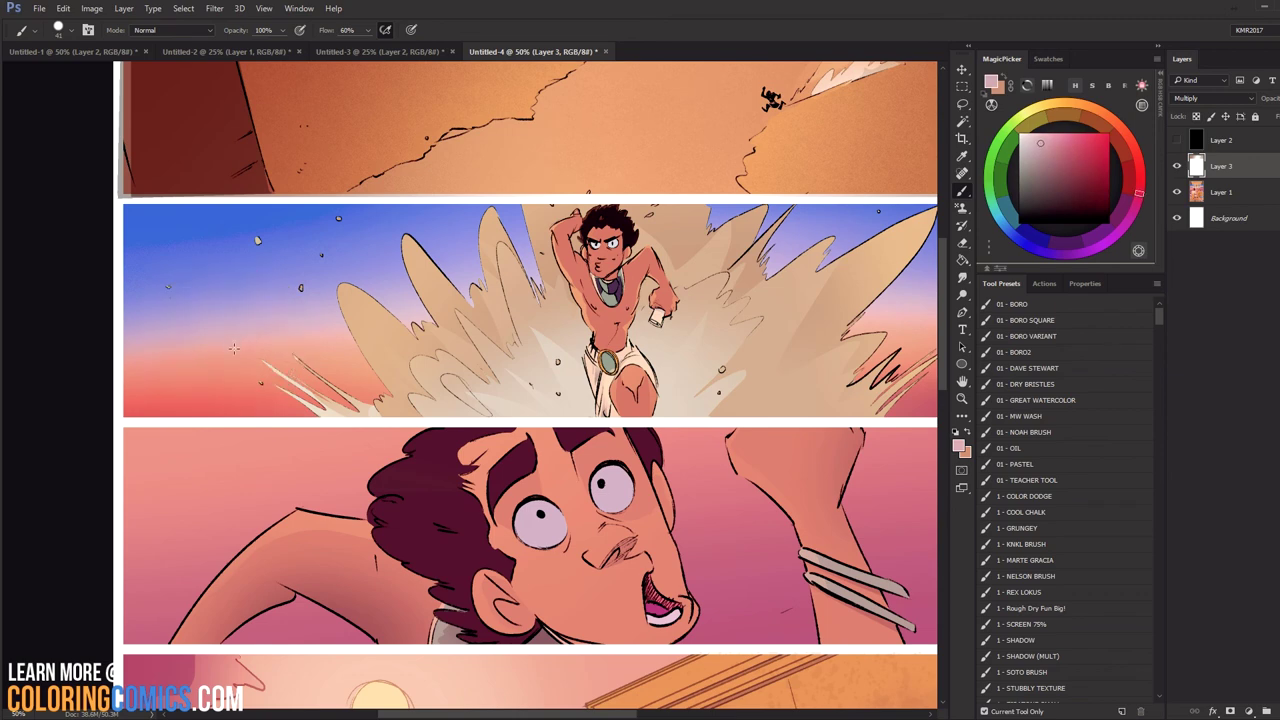
# Shift the sampled pale pink's hue through blue to purple on the colour wheel.
pyautogui.moveTo(816, 358); pyautogui.dragTo(612, 312)
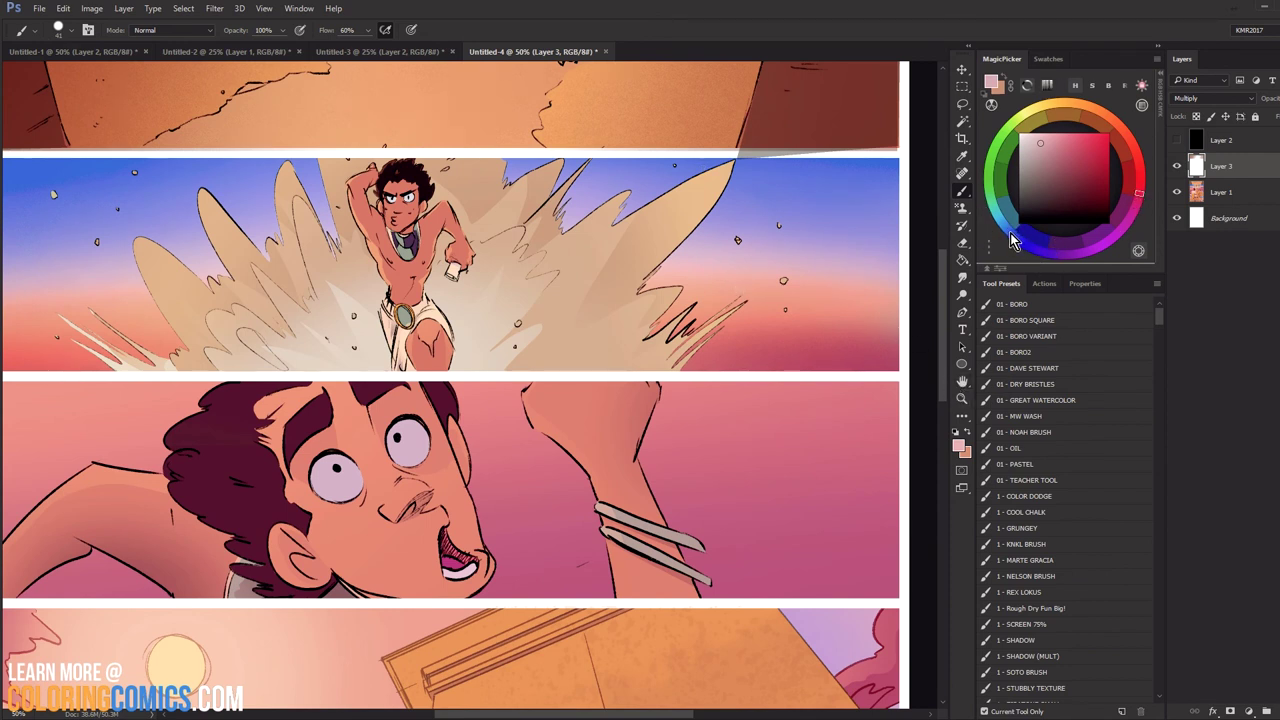
pyautogui.click(1052, 258)
pyautogui.moveTo(1052, 258); pyautogui.dragTo(1078, 268)
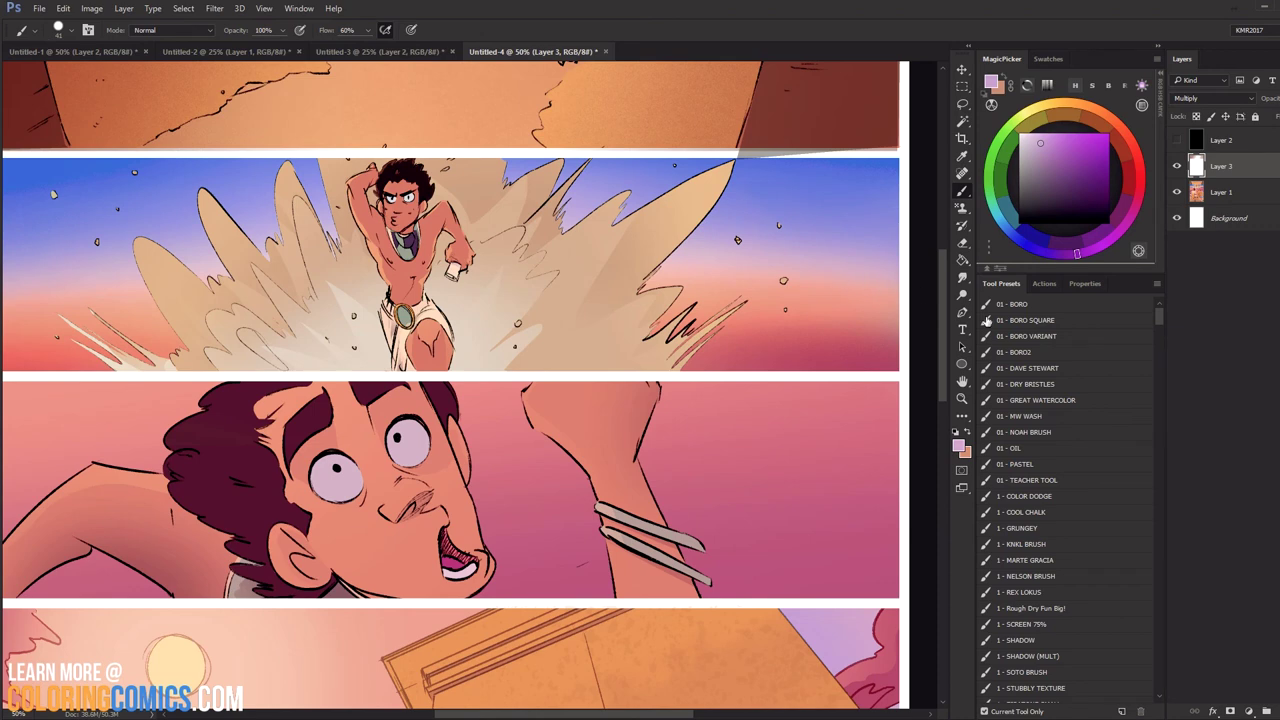
# Review the colours and contrast of all panels across the whole page.
pyautogui.click(962, 401)
pyautogui.keyDown('alt'); pyautogui.click(758, 405); pyautogui.keyUp('alt')
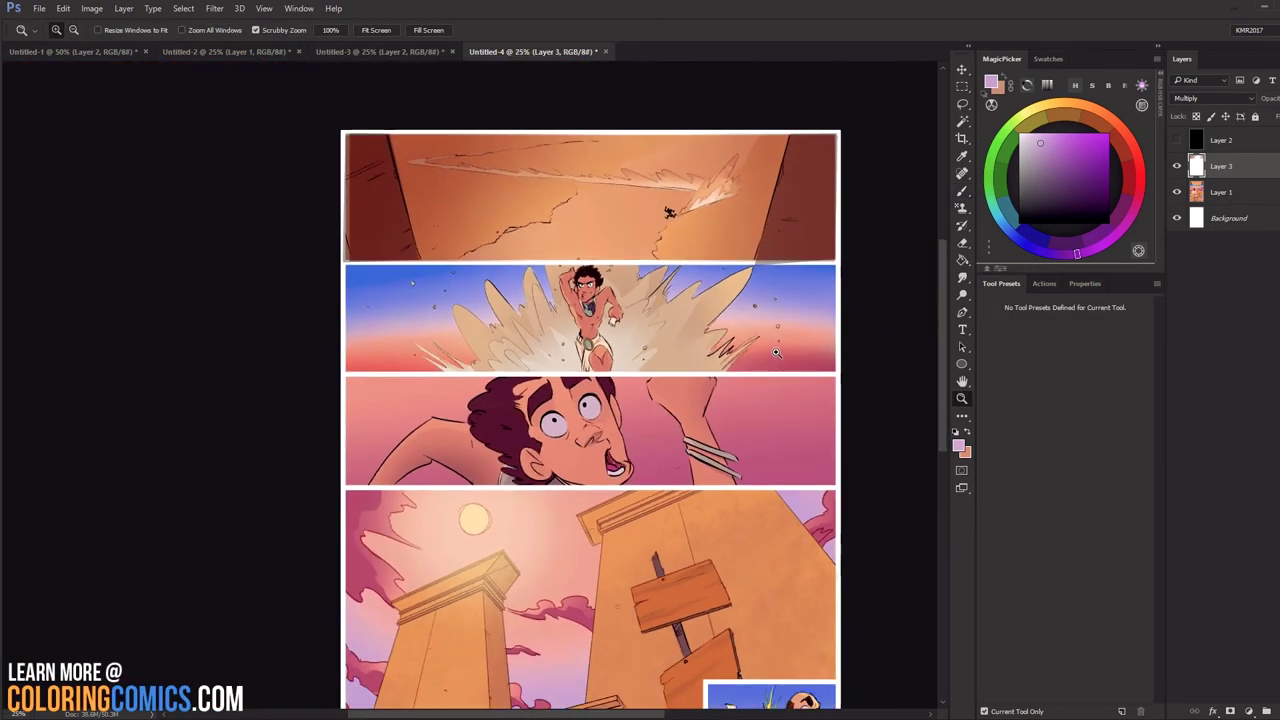
pyautogui.moveTo(720, 478); pyautogui.dragTo(705, 300)
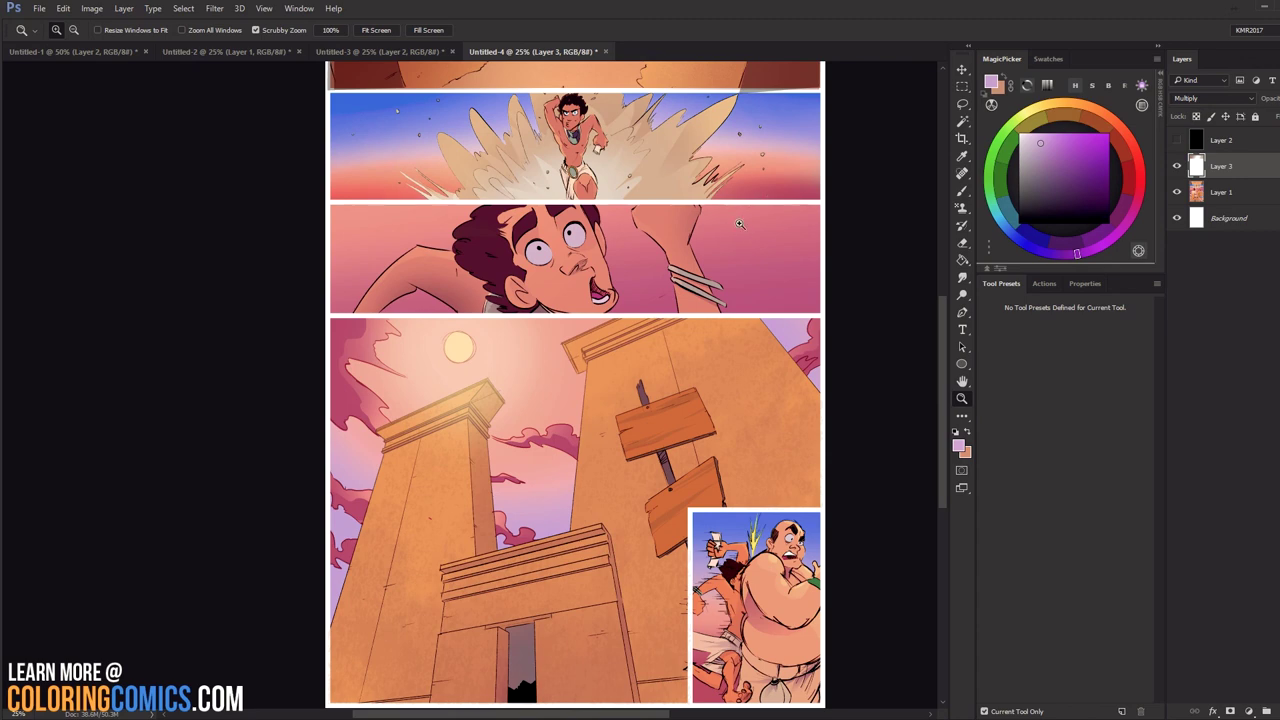
pyautogui.moveTo(606, 705); pyautogui.dragTo(600, 640)
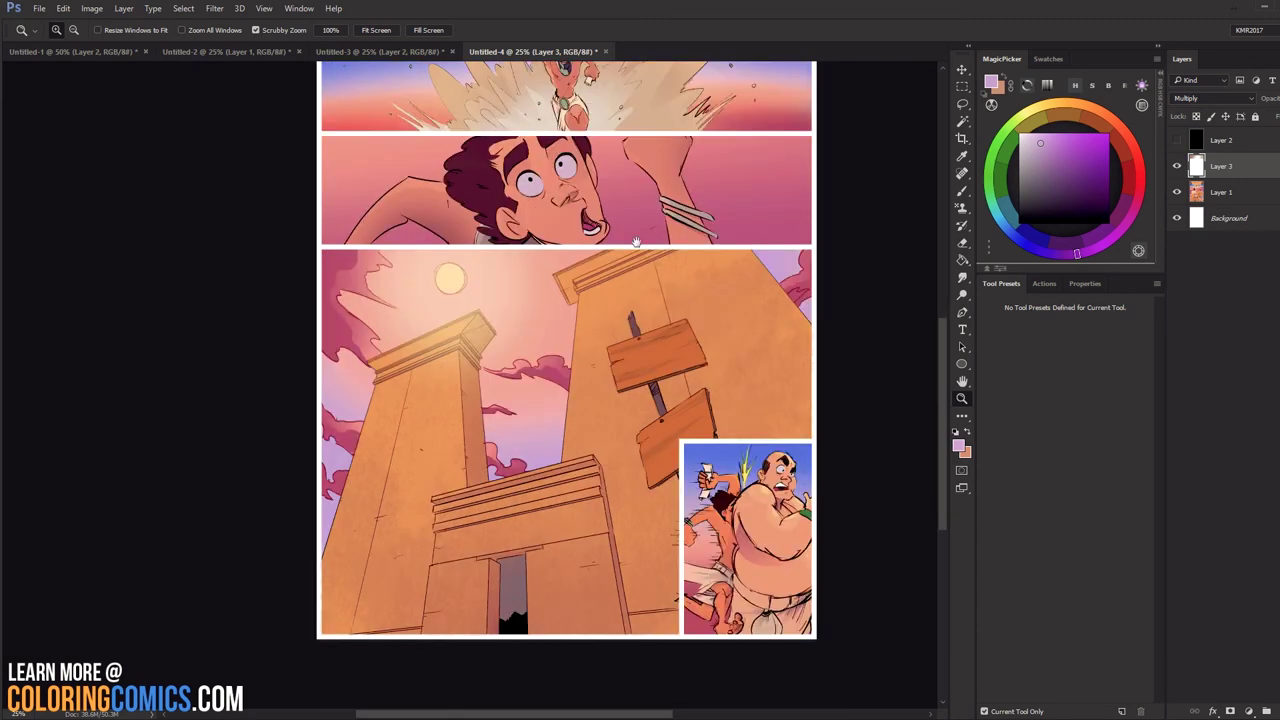
pyautogui.moveTo(643, 280); pyautogui.dragTo(653, 474)
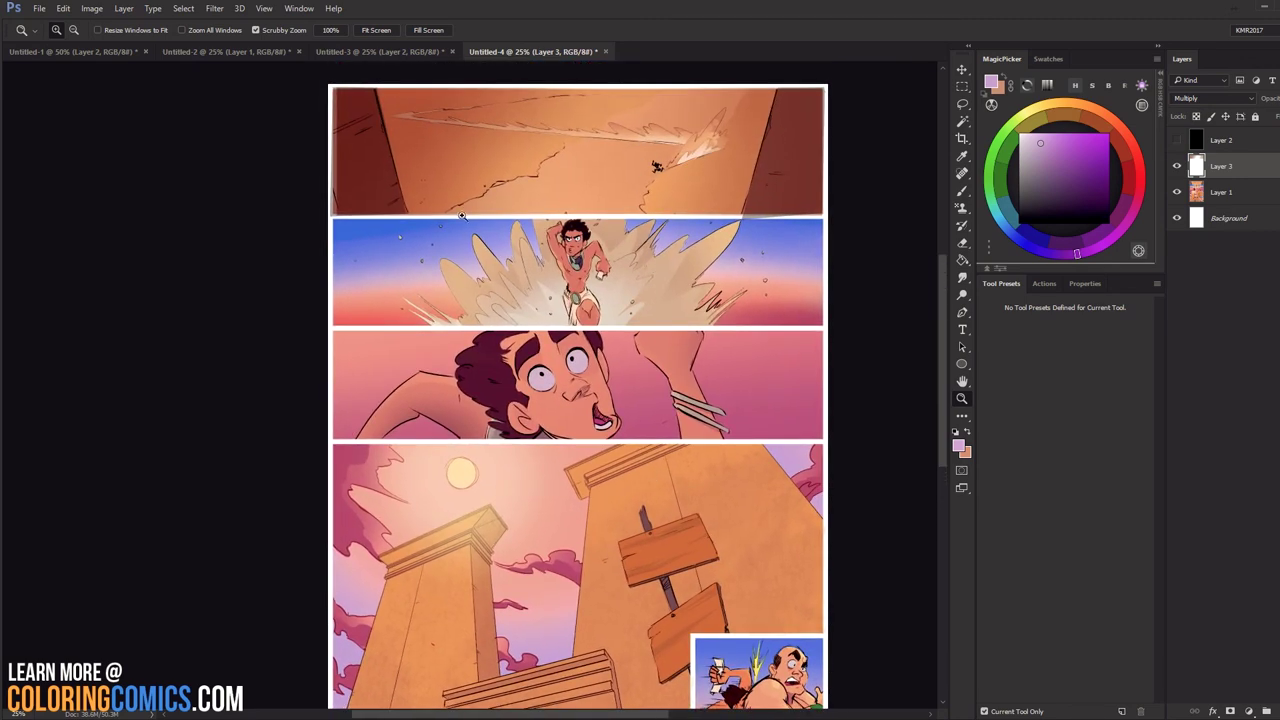